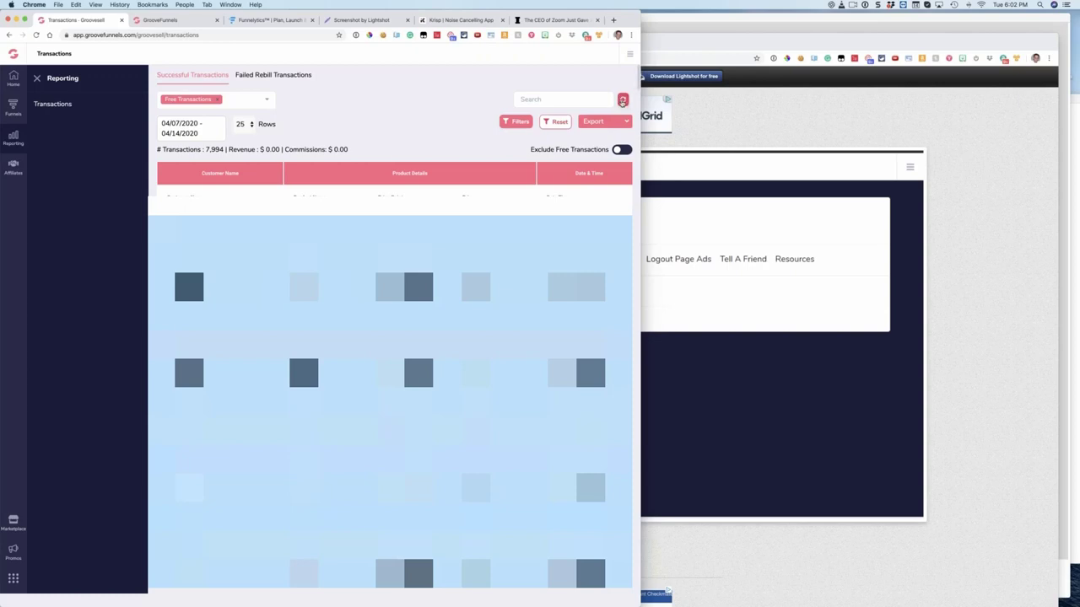
Step: Refresh the free transactions report and highlight its transaction total
{"action": "left_click", "coordinate": [622, 100]}
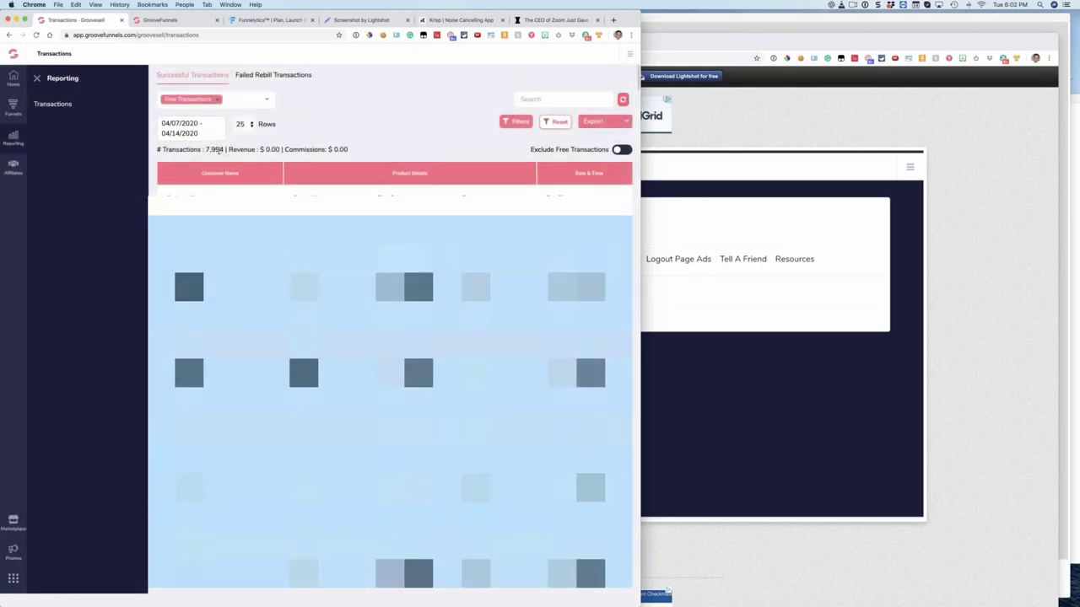
{"action": "left_click_drag", "start_coordinate": [220, 150], "coordinate": [203, 149]}
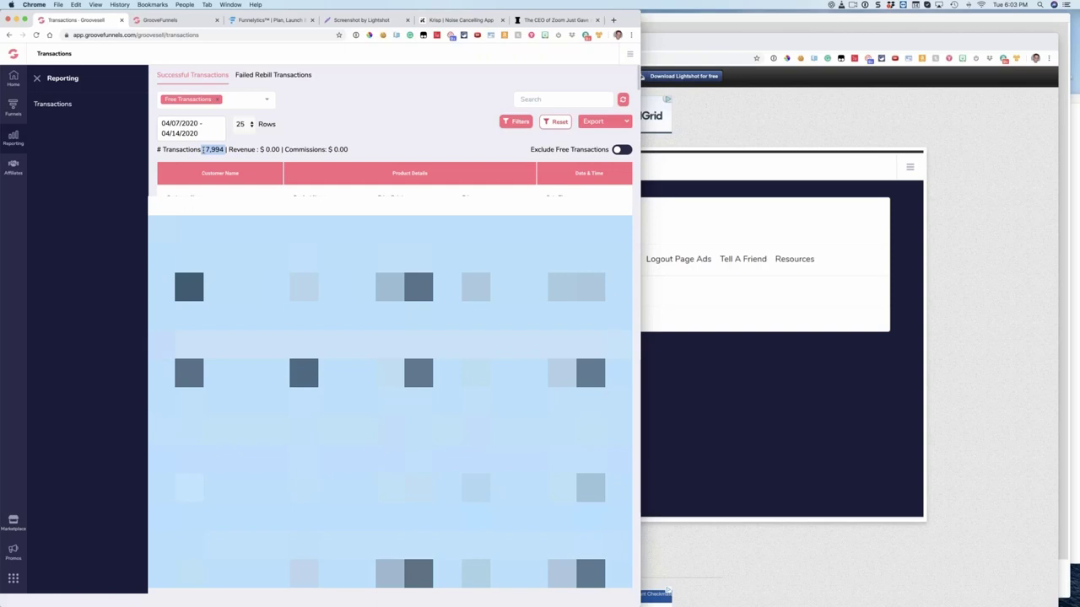
Step: View the Krisp website in a widened browser window and close that page
{"action": "left_click", "coordinate": [460, 19]}
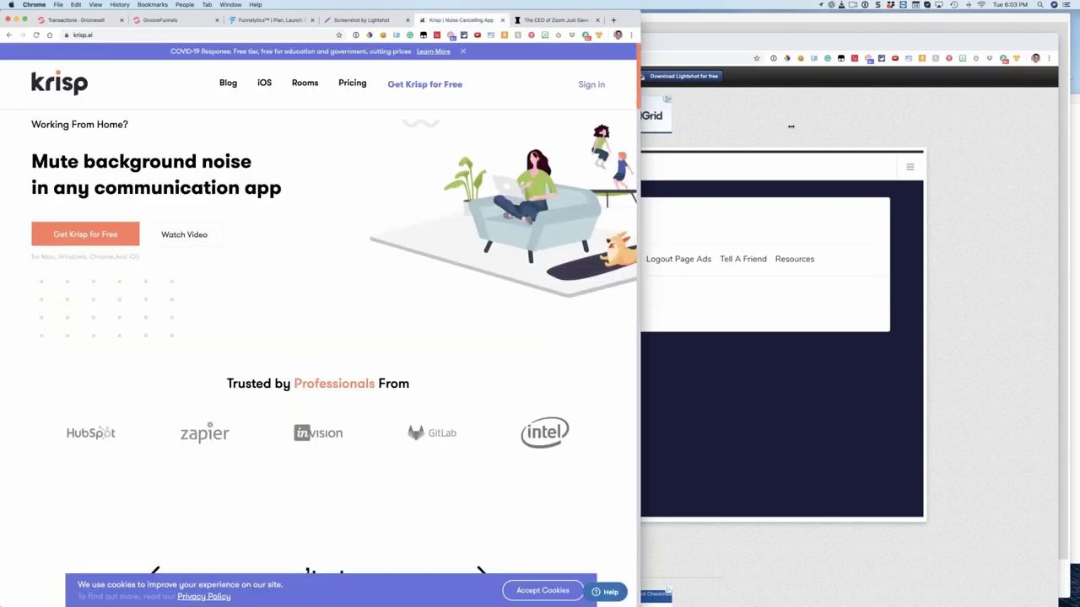
{"action": "left_click_drag", "start_coordinate": [790, 126], "coordinate": [924, 130]}
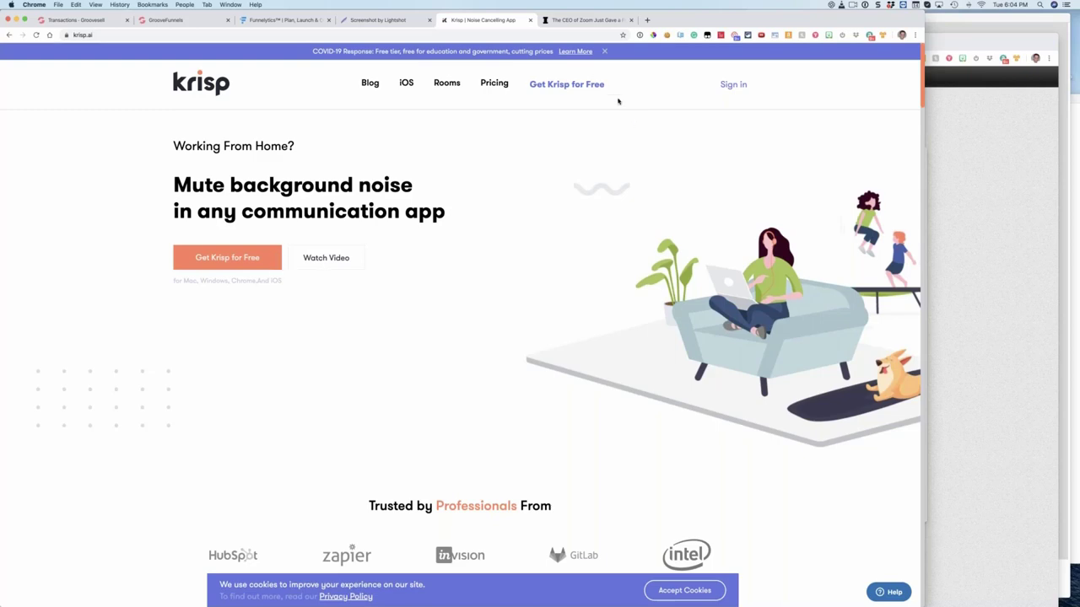
{"action": "left_click", "coordinate": [530, 19]}
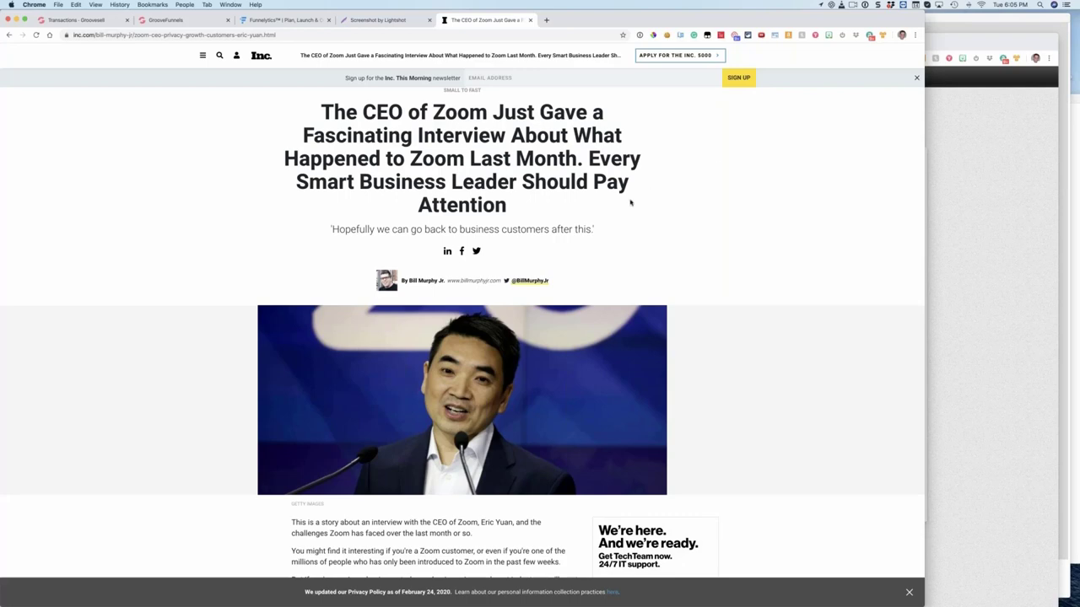
Step: Examine the Inc. article about Zoom's growth and highlight the heading "From 10 million to 200 million users"
{"action": "left_click", "coordinate": [293, 35]}
{"action": "key", "text": "BackSpace"}
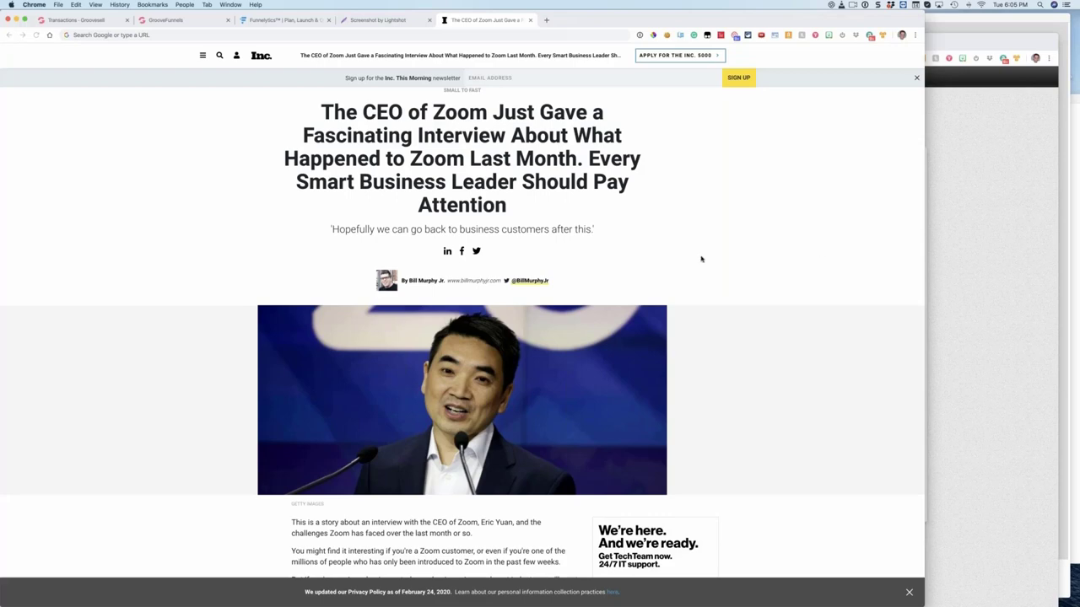
{"action": "scroll", "coordinate": [709, 270], "scroll_direction": "down", "scroll_amount": 10}
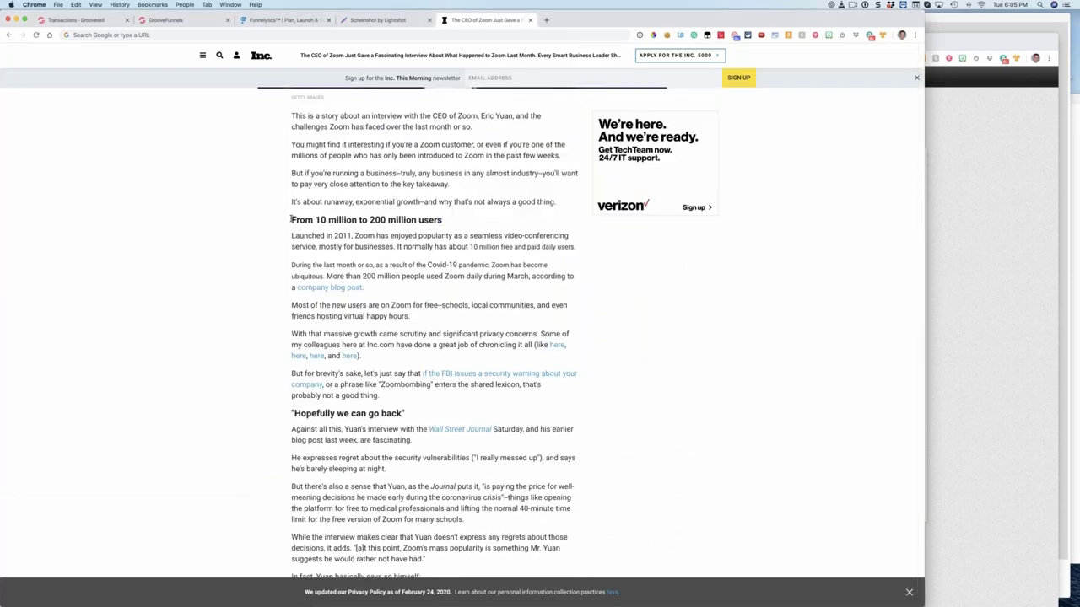
{"action": "left_click_drag", "start_coordinate": [442, 223], "coordinate": [264, 221]}
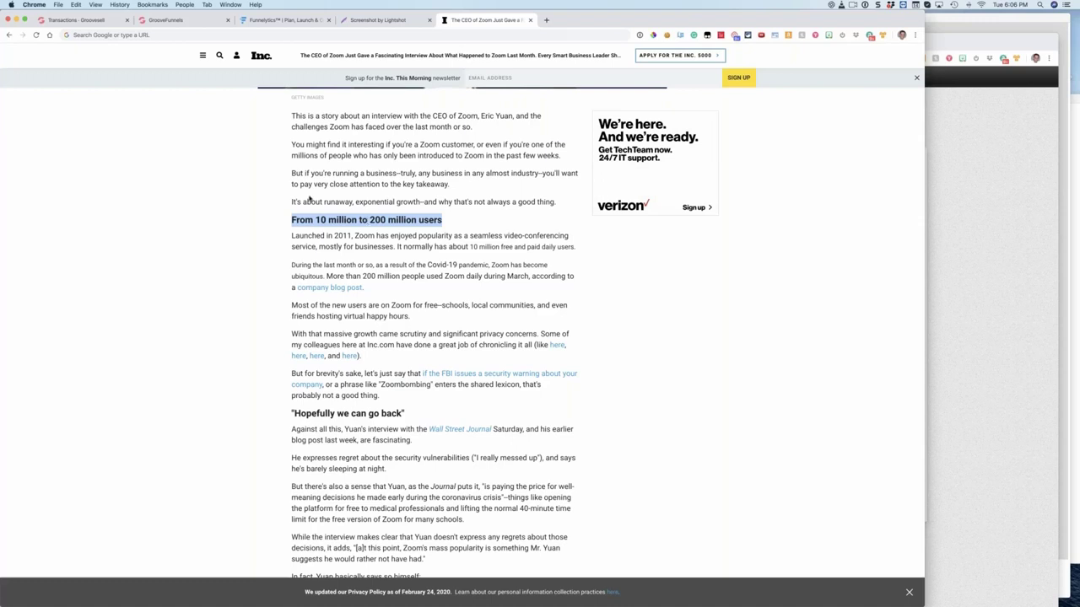
{"action": "left_click_drag", "start_coordinate": [305, 220], "coordinate": [444, 221]}
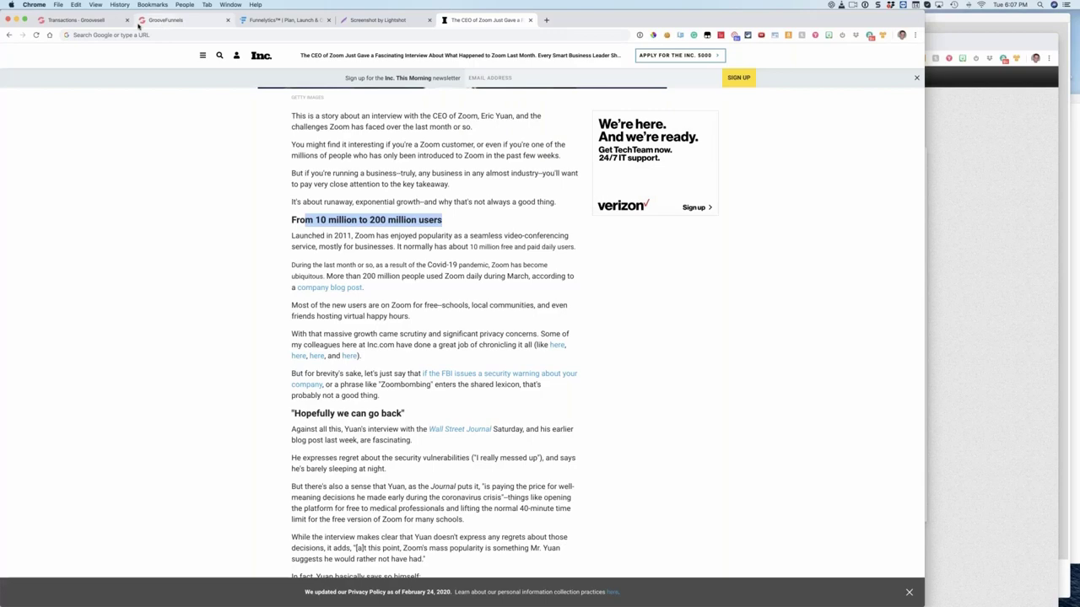
Step: Return to the GrooveSell transactions report and go from there to the GrooveFunnels home page
{"action": "left_click", "coordinate": [163, 20]}
{"action": "left_click", "coordinate": [76, 20]}
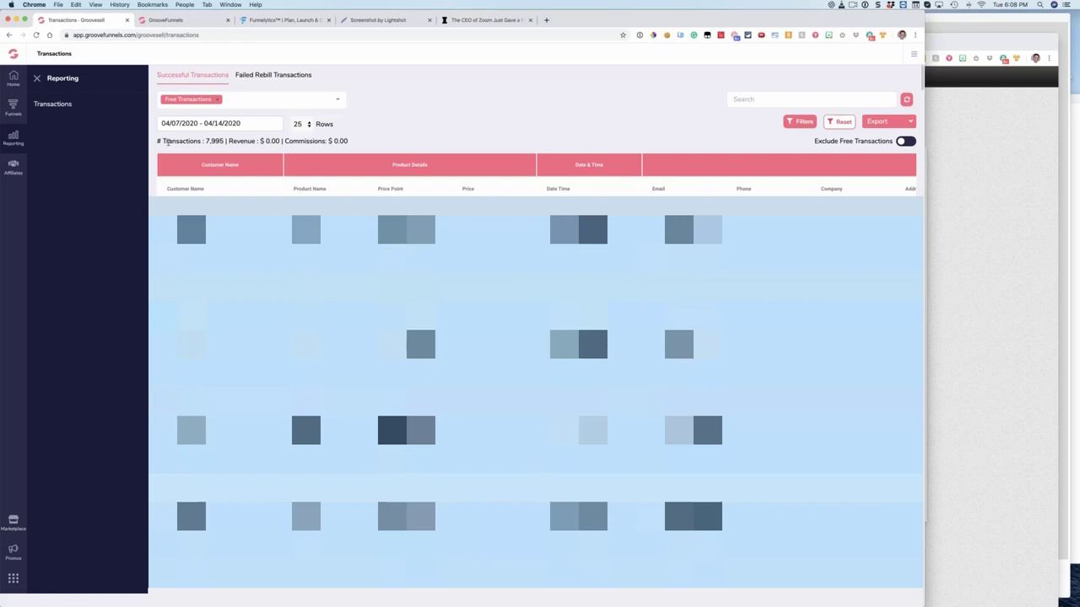
{"action": "left_click", "coordinate": [173, 19]}
{"action": "left_click", "coordinate": [51, 20]}
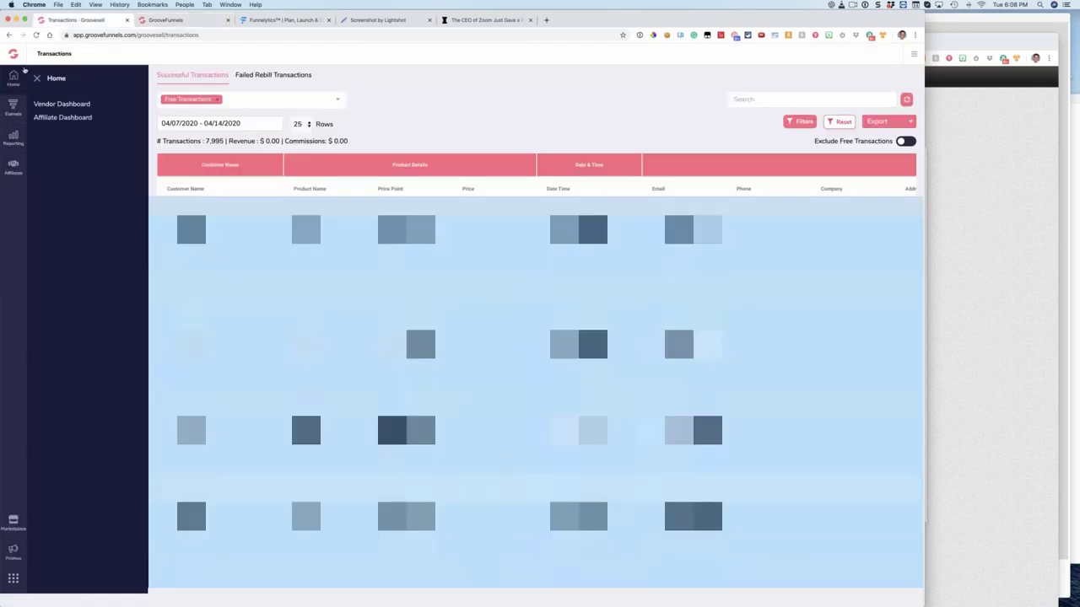
{"action": "left_click", "coordinate": [30, 106]}
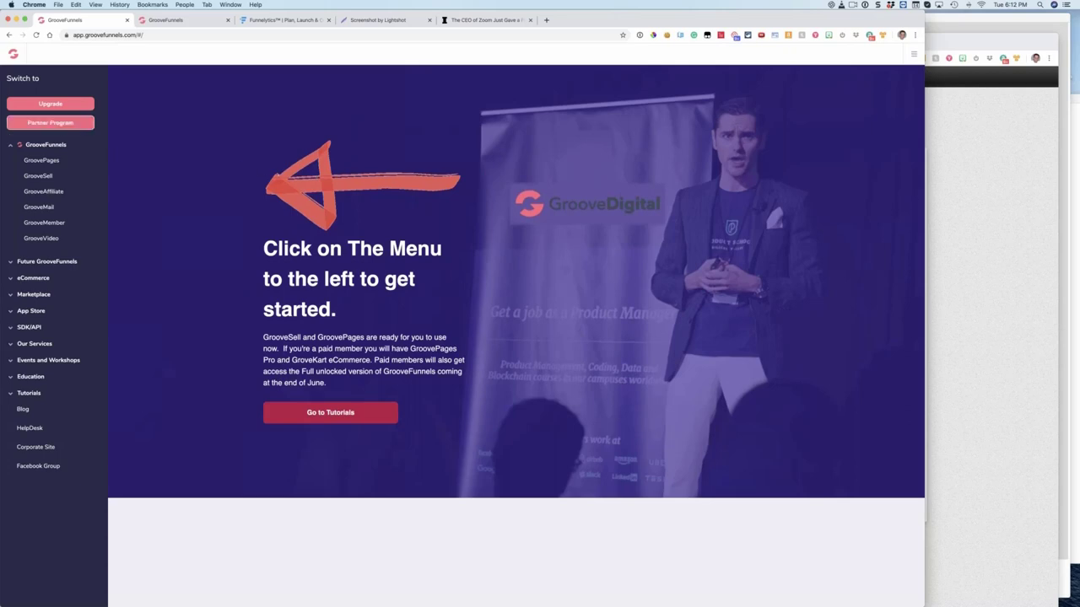
Step: View the Funnelytics site and the Lightshot capture of Promo Area Assets, returning to the GrooveFunnels home page
{"action": "left_click", "coordinate": [264, 26]}
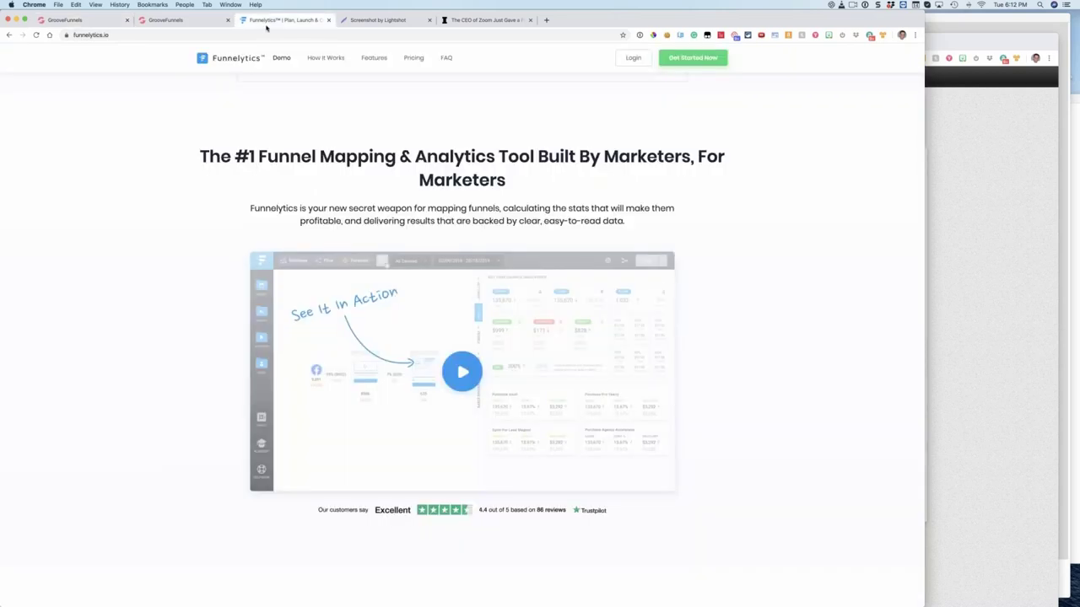
{"action": "left_click", "coordinate": [360, 20]}
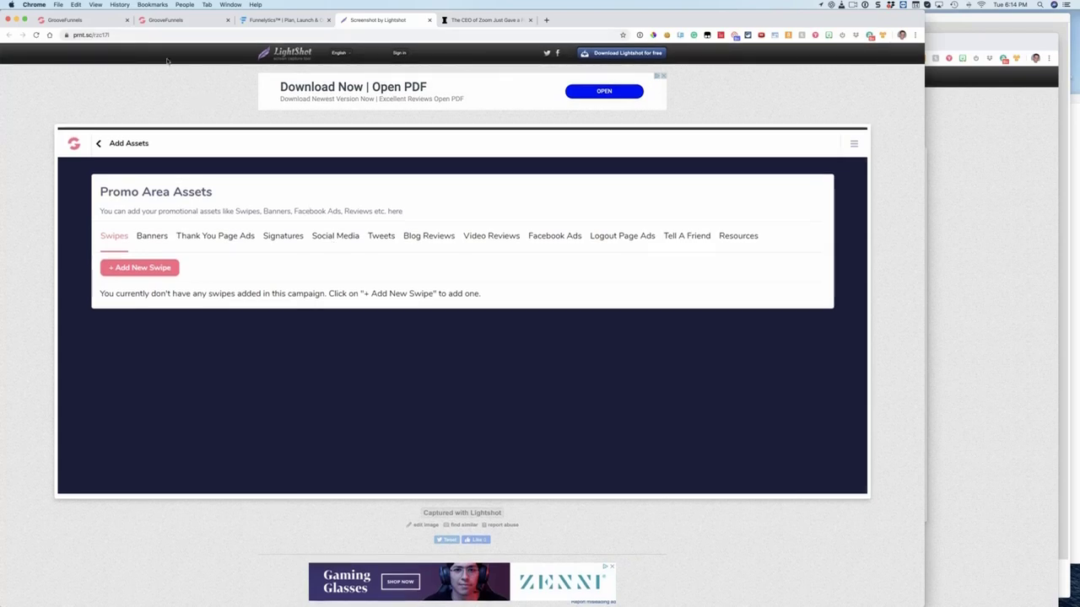
{"action": "left_click", "coordinate": [98, 24]}
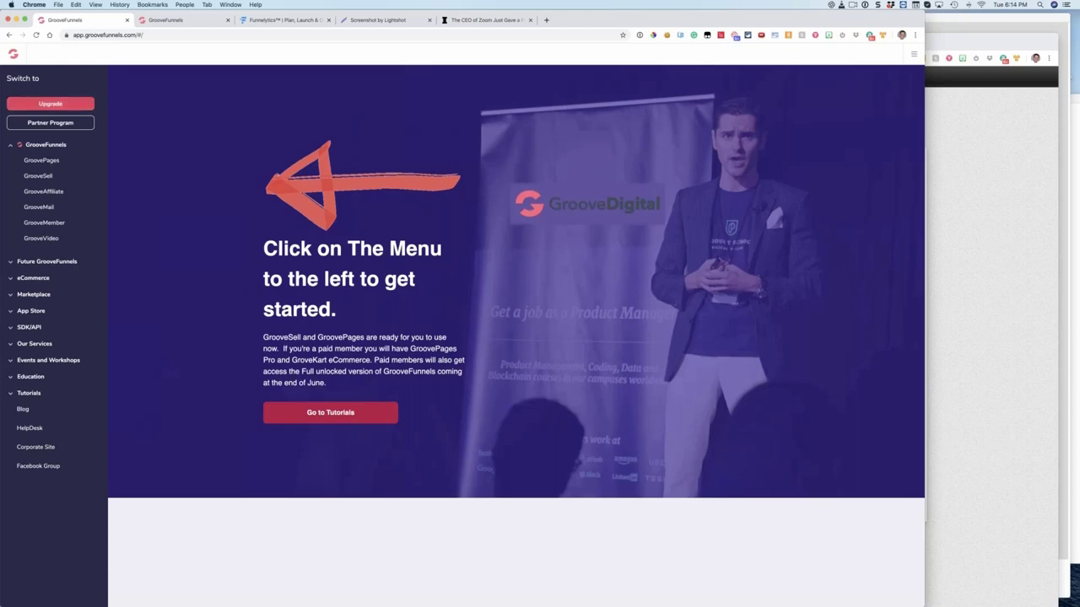
Step: Look through the GrooveFunnels upgrade page down to the lifetime payment options, and close it
{"action": "left_click", "coordinate": [50, 103]}
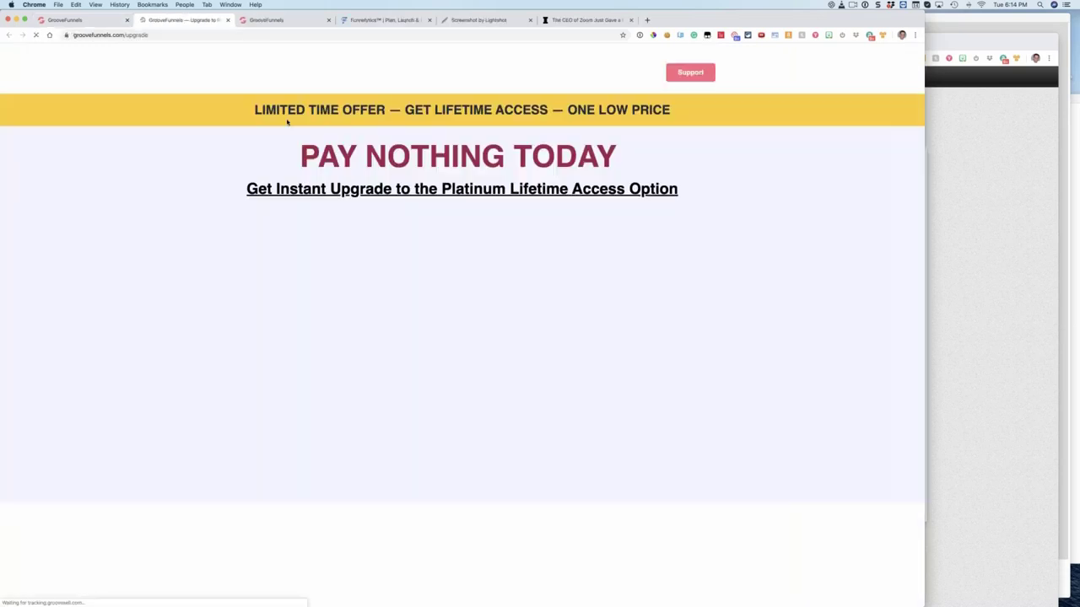
{"action": "scroll", "coordinate": [287, 122], "scroll_direction": "down", "scroll_amount": 10}
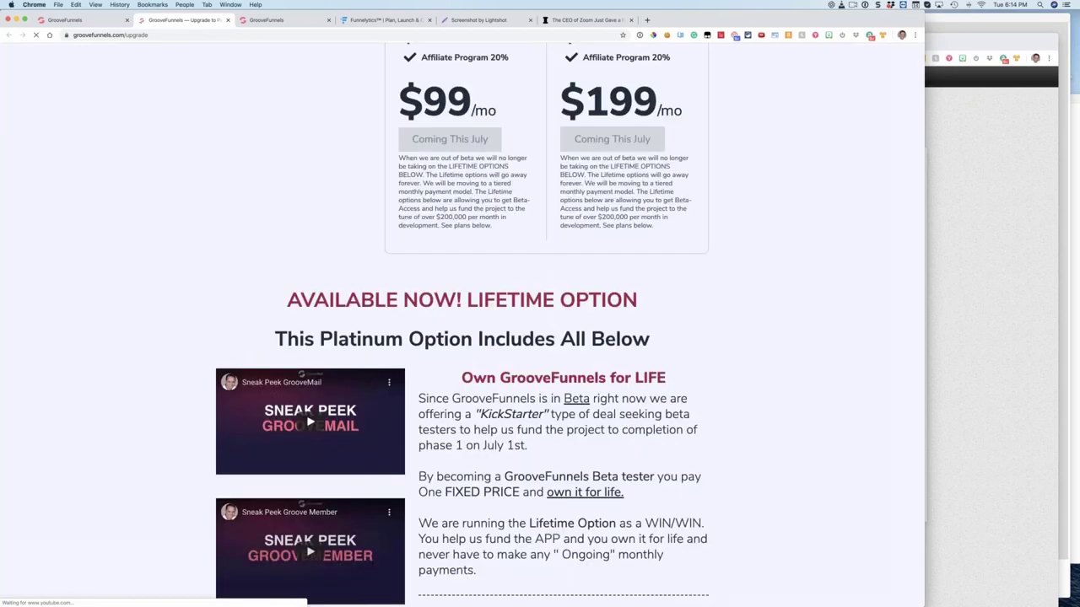
{"action": "scroll", "coordinate": [462, 321], "scroll_direction": "down", "scroll_amount": 10}
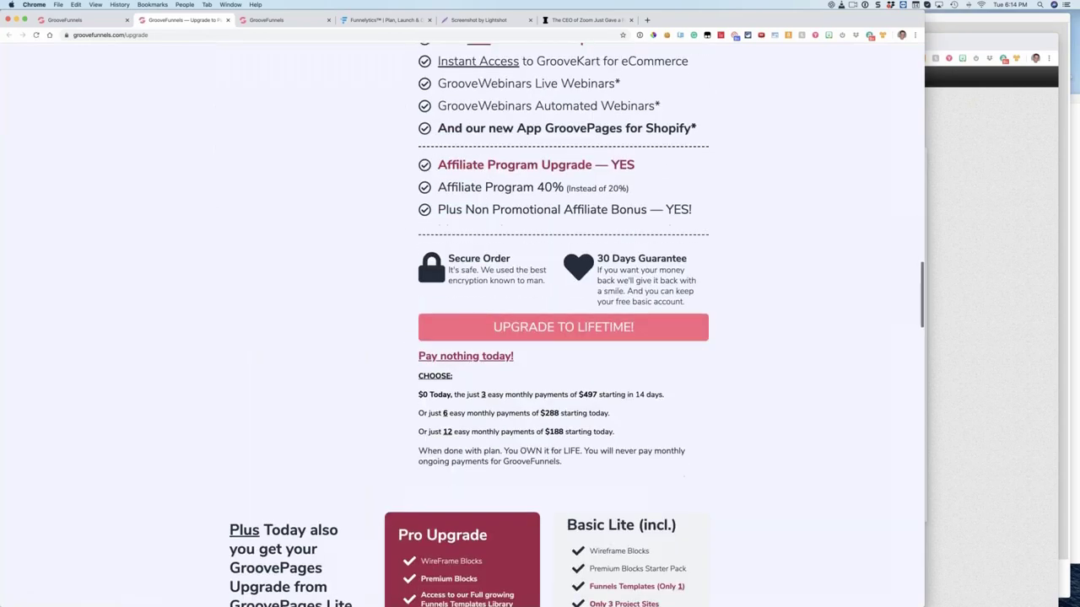
{"action": "scroll", "coordinate": [463, 321], "scroll_direction": "up", "scroll_amount": 20}
{"action": "key", "text": "super+w"}
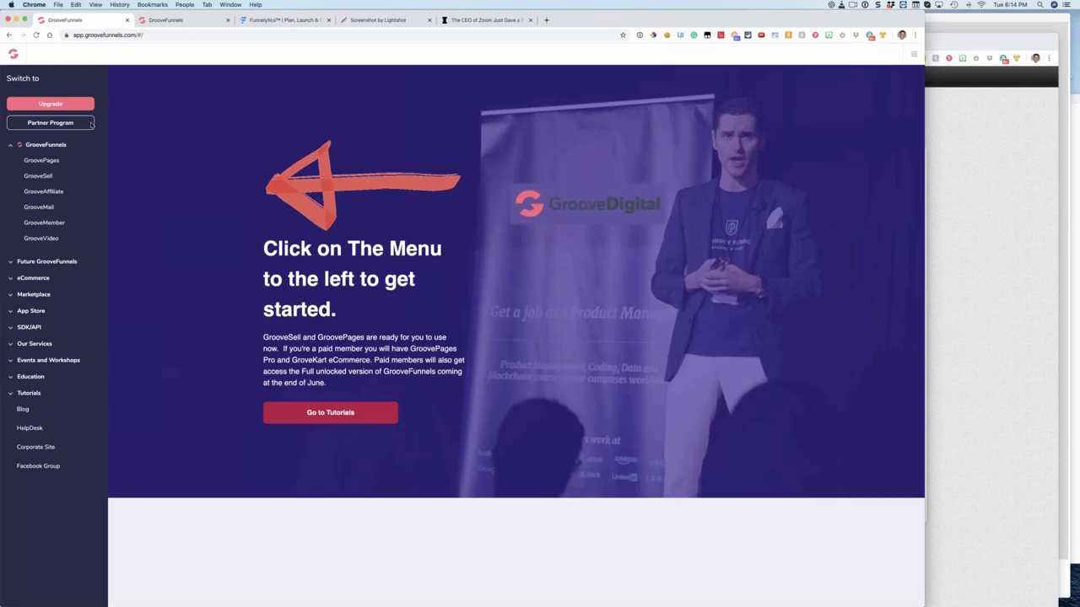
Step: Open the Partner Program page, look over its promotion tools and go to the affiliate links and stats
{"action": "left_click", "coordinate": [61, 124]}
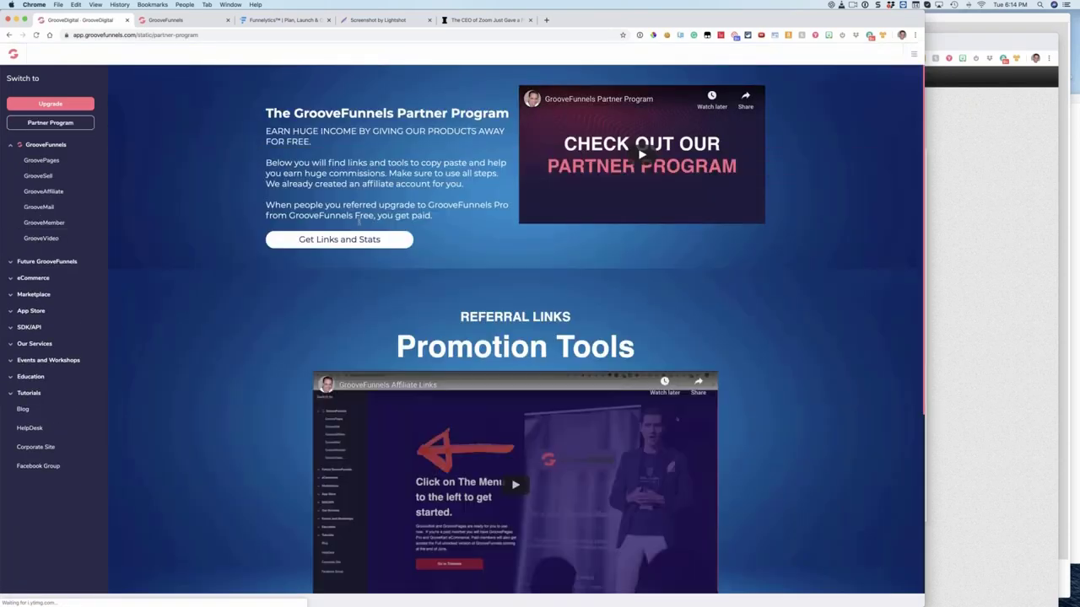
{"action": "scroll", "coordinate": [363, 260], "scroll_direction": "down", "scroll_amount": 2}
{"action": "scroll", "coordinate": [360, 259], "scroll_direction": "down", "scroll_amount": 2}
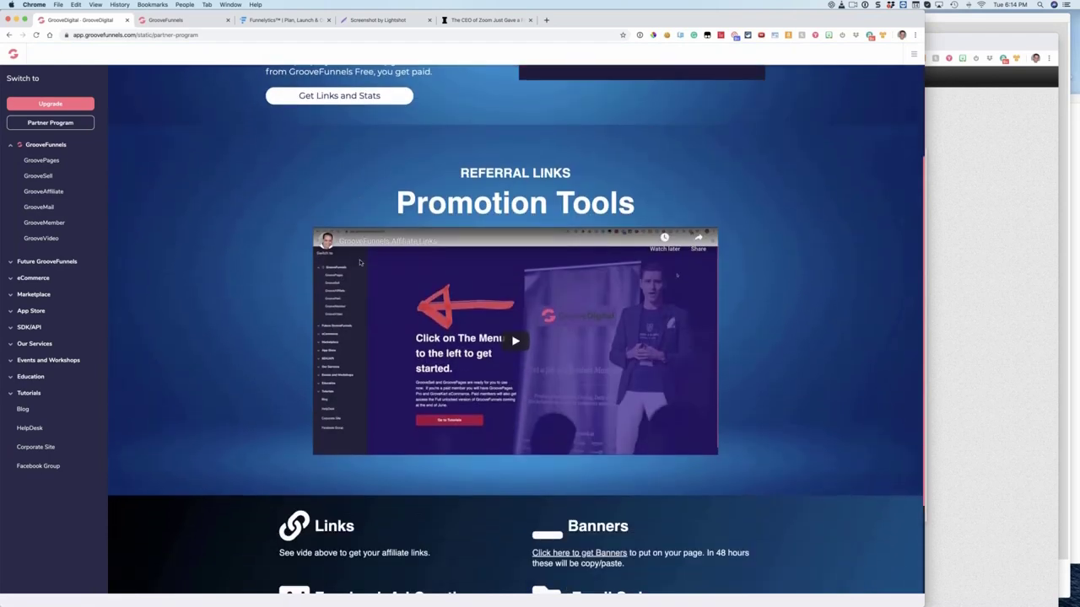
{"action": "scroll", "coordinate": [333, 181], "scroll_direction": "up", "scroll_amount": 2}
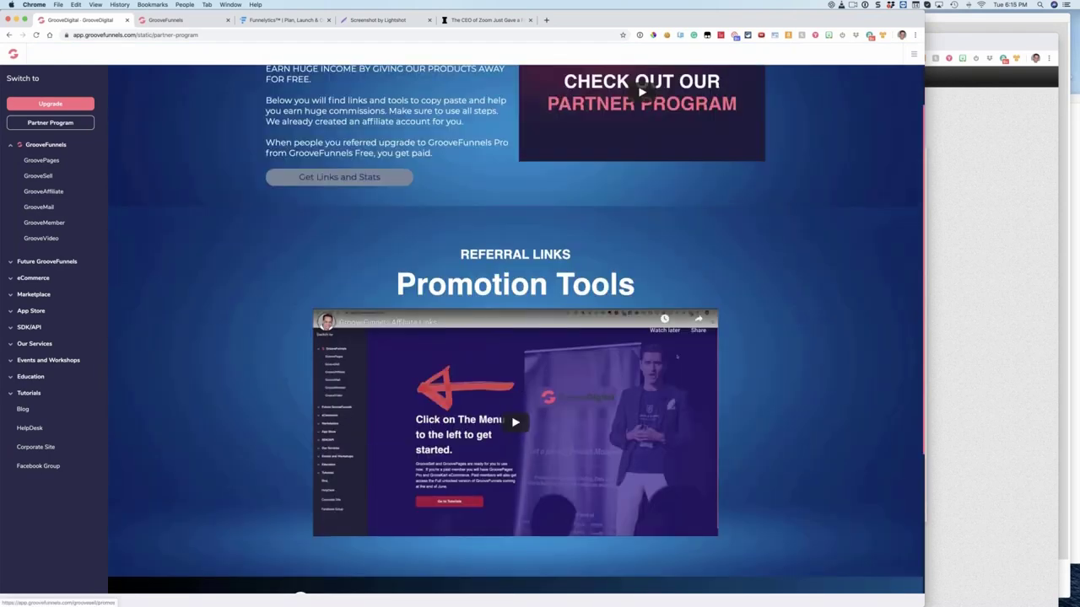
{"action": "left_click", "coordinate": [332, 179]}
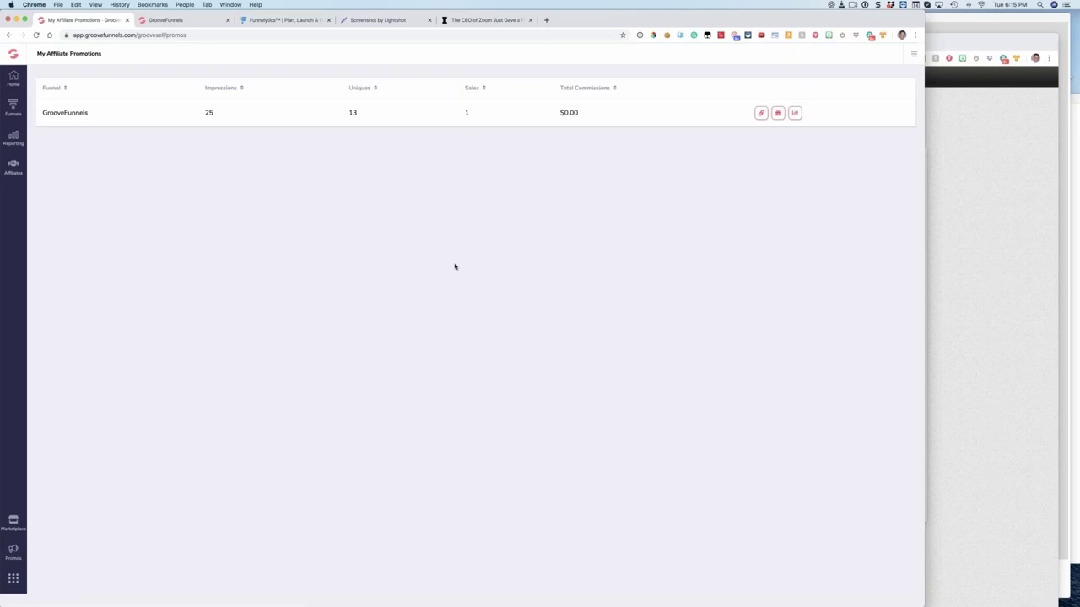
Step: Display the affiliate links for the GrooveFunnels promotion, and return to the home page
{"action": "left_click", "coordinate": [761, 113]}
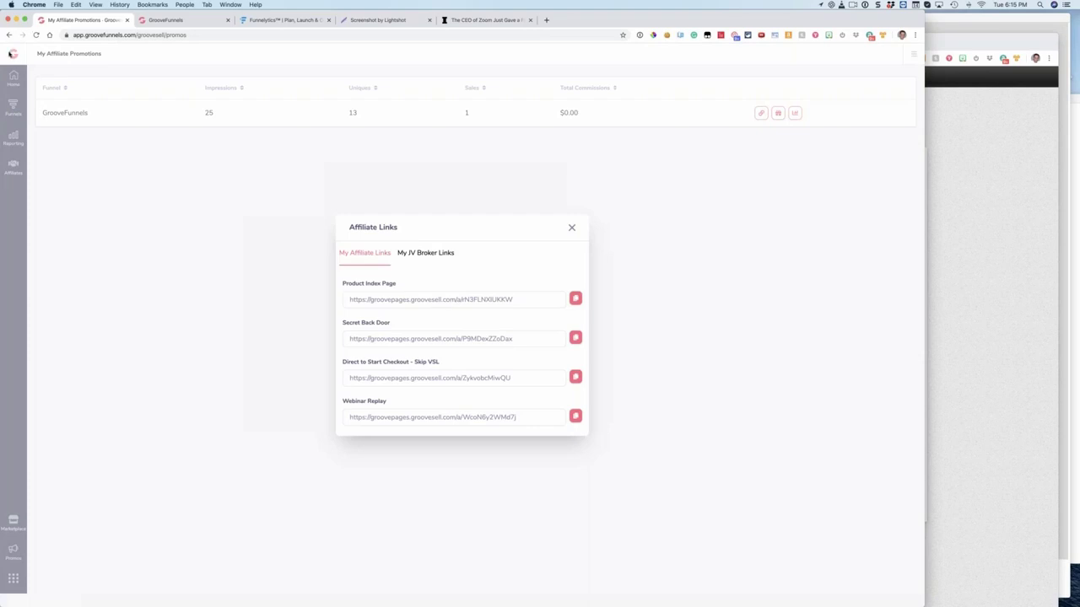
{"action": "left_click", "coordinate": [572, 228]}
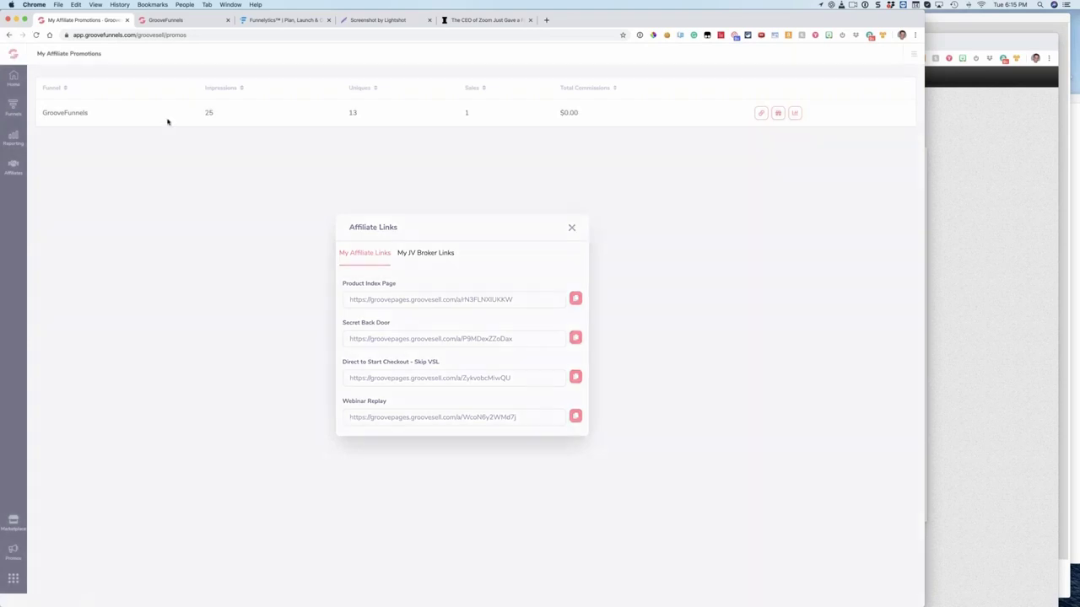
{"action": "left_click", "coordinate": [13, 53]}
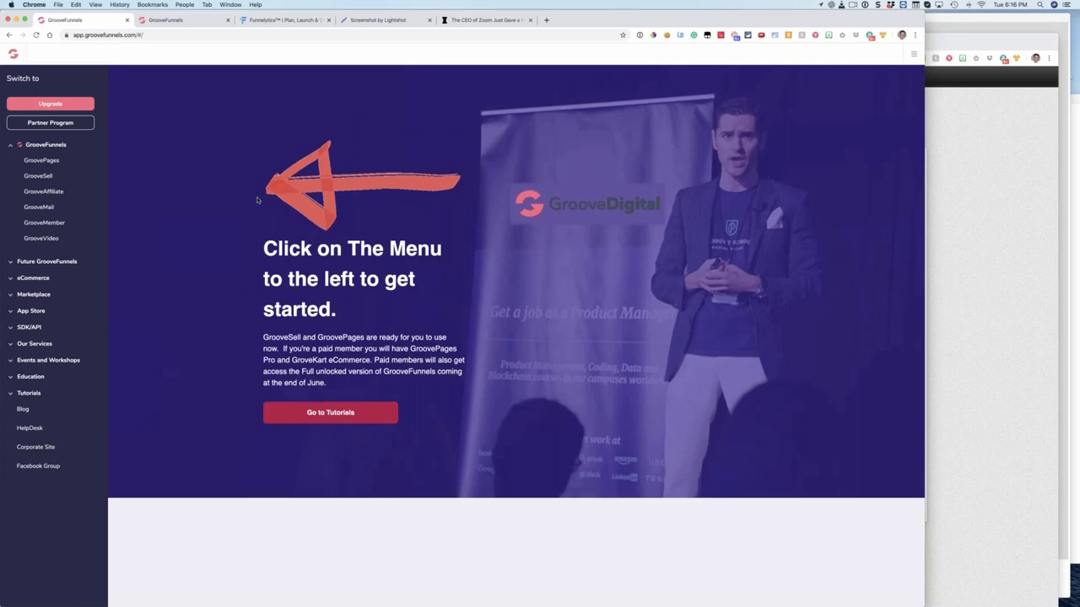
Step: Reopen the Partner Program page and look through its referral links and promotion tools
{"action": "left_click", "coordinate": [67, 125]}
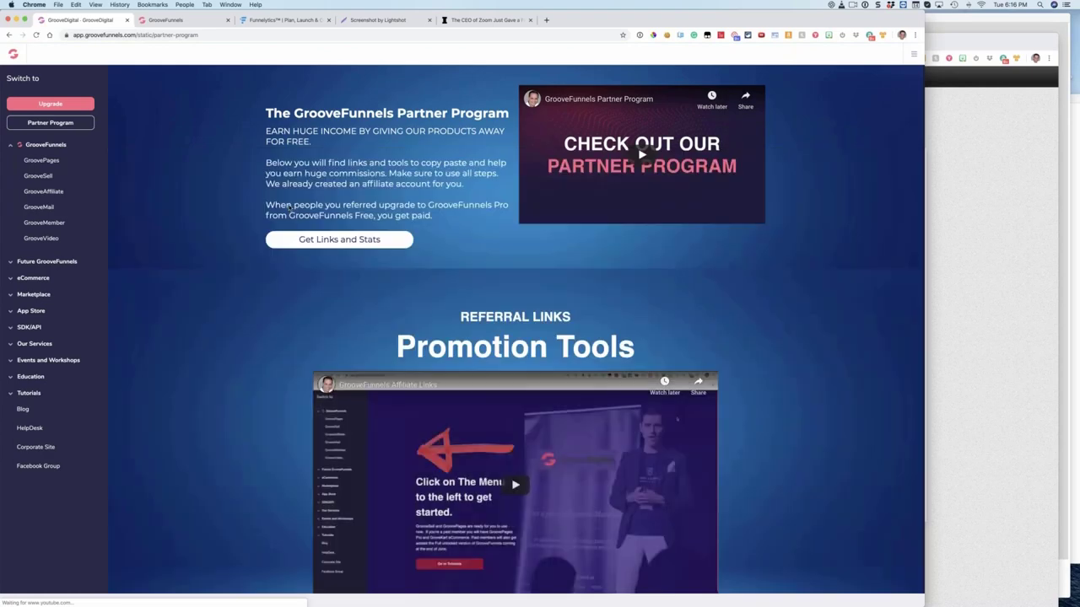
{"action": "scroll", "coordinate": [289, 206], "scroll_direction": "down", "scroll_amount": 3}
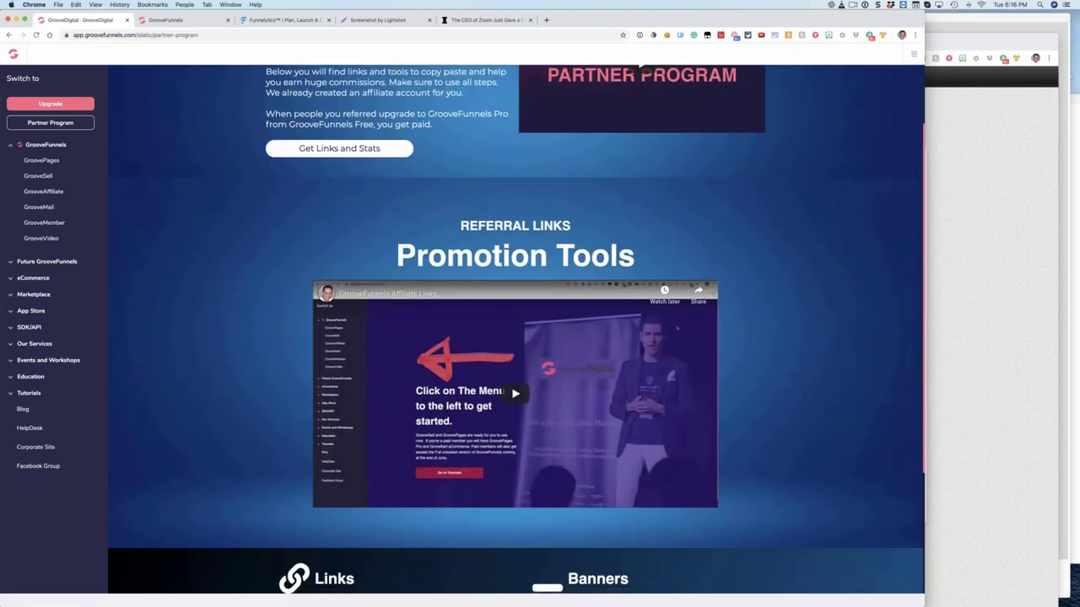
{"action": "scroll", "coordinate": [515, 329], "scroll_direction": "down", "scroll_amount": 5}
{"action": "scroll", "coordinate": [516, 329], "scroll_direction": "up", "scroll_amount": 7}
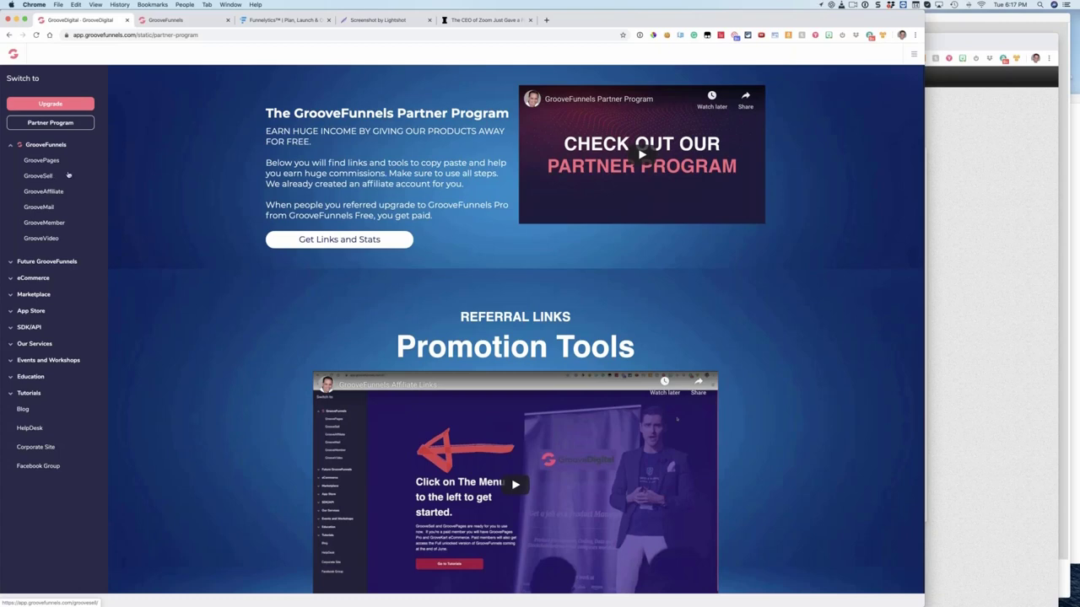
Step: Open the upgrade page and examine the plan comparison, Platinum lifetime features, affiliate program upgrade and payment options
{"action": "left_click", "coordinate": [50, 103]}
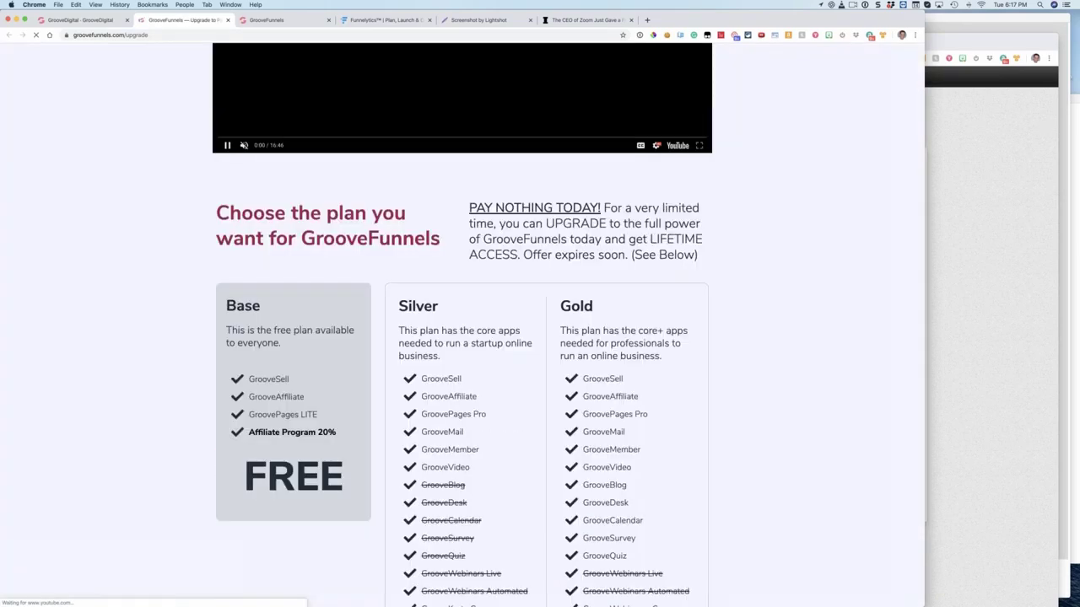
{"action": "scroll", "coordinate": [462, 337], "scroll_direction": "down", "scroll_amount": 5}
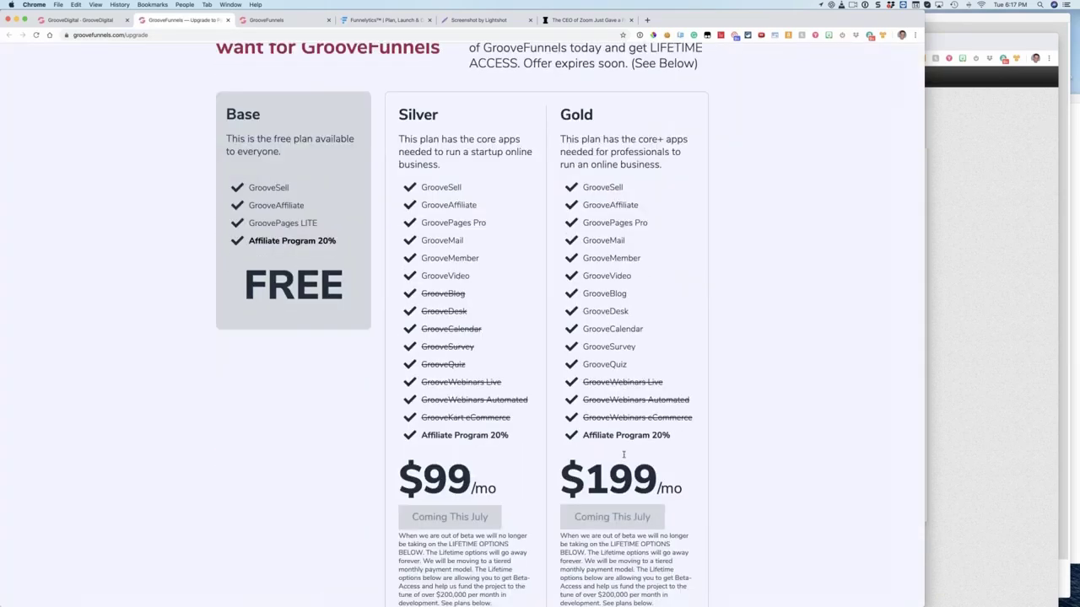
{"action": "scroll", "coordinate": [623, 455], "scroll_direction": "down", "scroll_amount": 10}
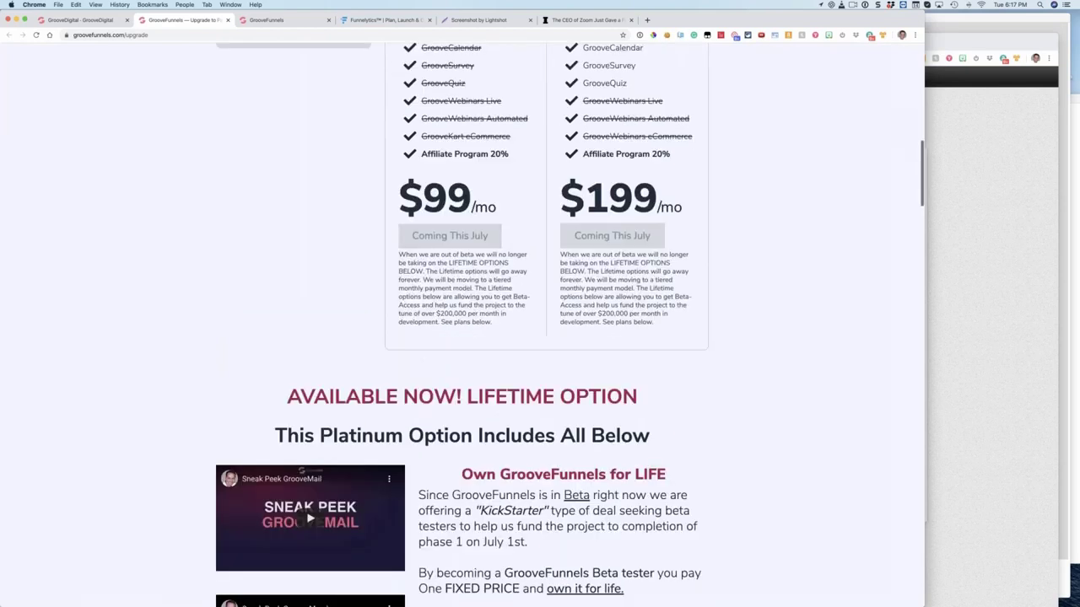
{"action": "scroll", "coordinate": [624, 455], "scroll_direction": "down", "scroll_amount": 5}
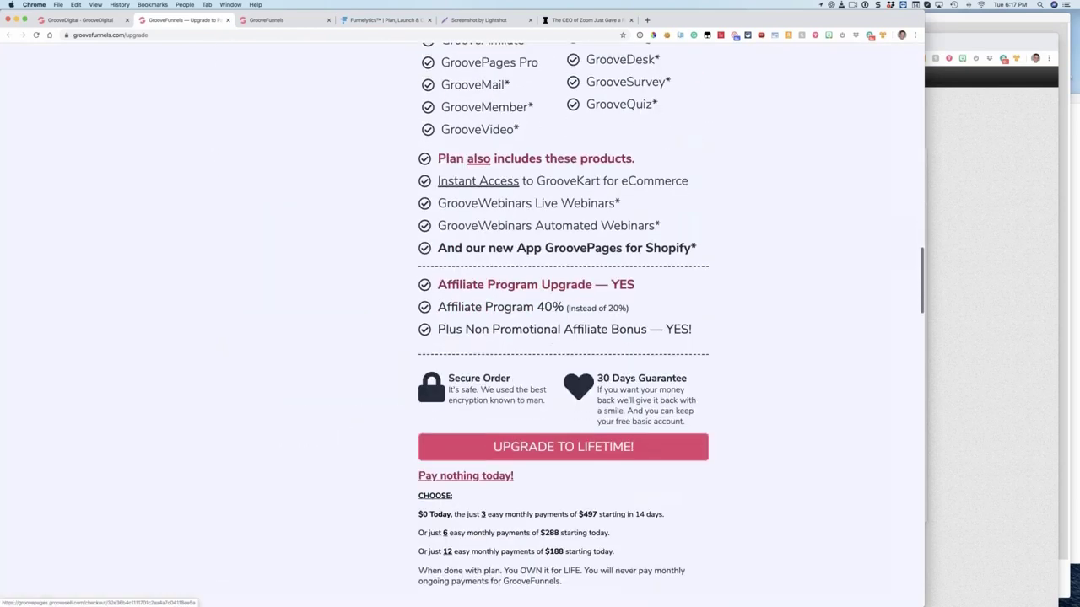
{"action": "scroll", "coordinate": [624, 457], "scroll_direction": "up", "scroll_amount": 3}
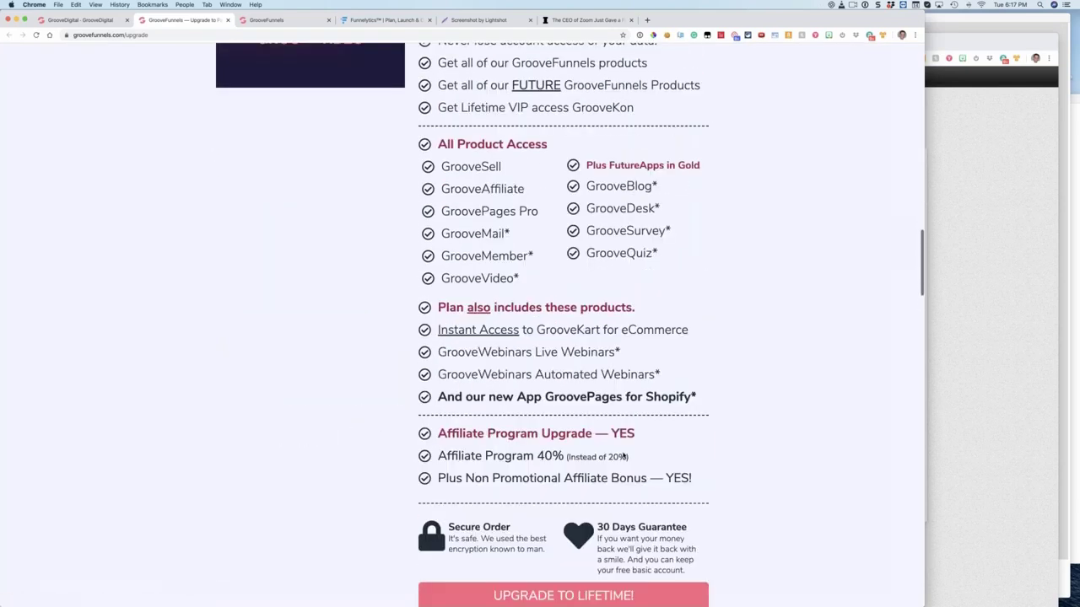
{"action": "scroll", "coordinate": [625, 456], "scroll_direction": "down", "scroll_amount": 4}
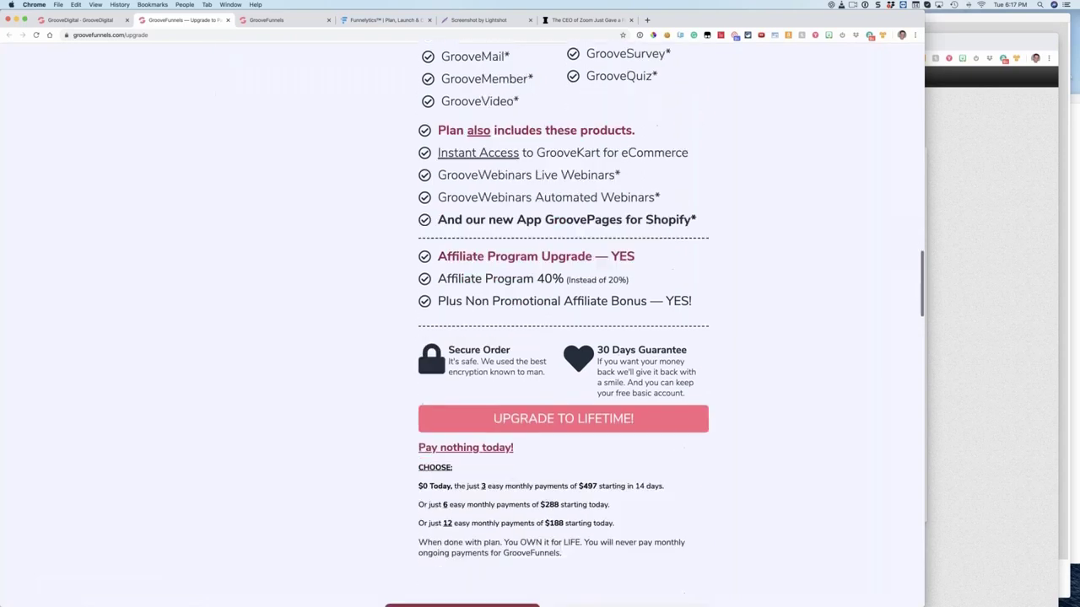
Step: Close the upgrade page, view the GrooveMail page with its planned release, and return to the home page
{"action": "key", "text": "super+a"}
{"action": "left_click", "coordinate": [316, 354]}
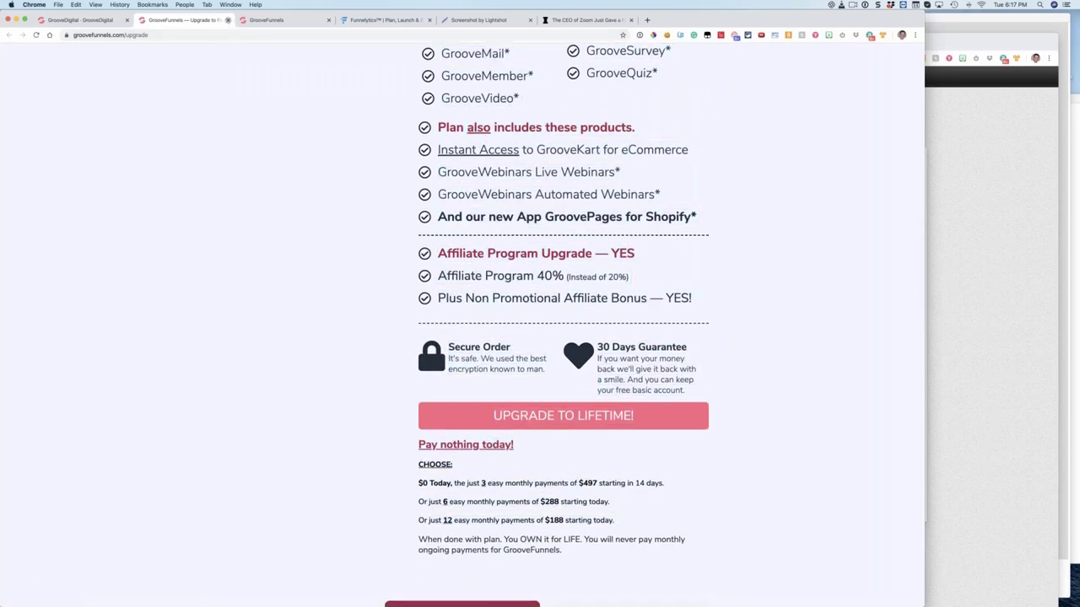
{"action": "left_click", "coordinate": [228, 20]}
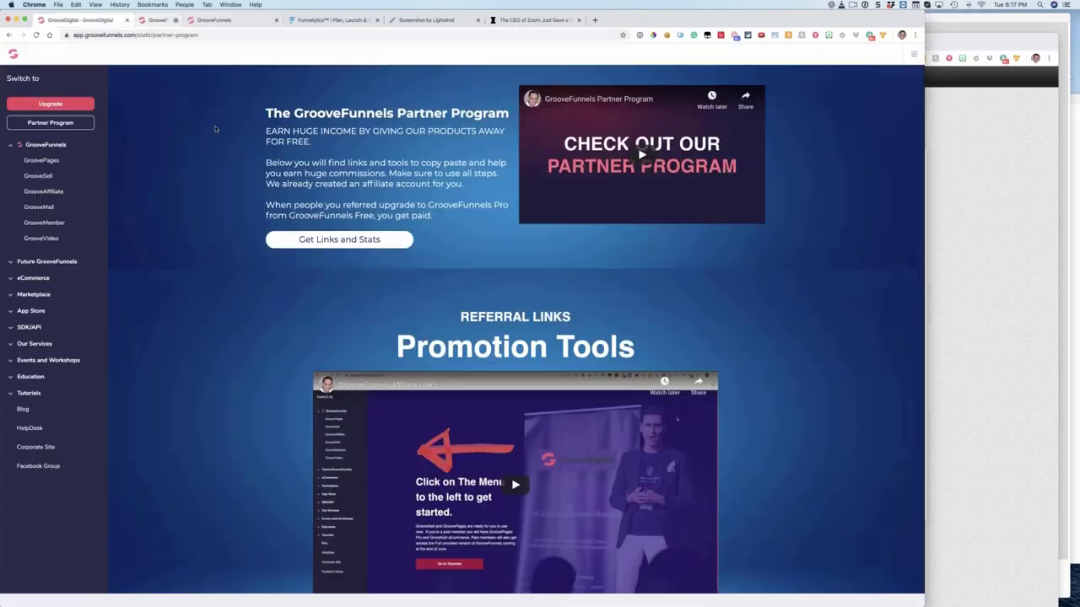
{"action": "left_click", "coordinate": [45, 208]}
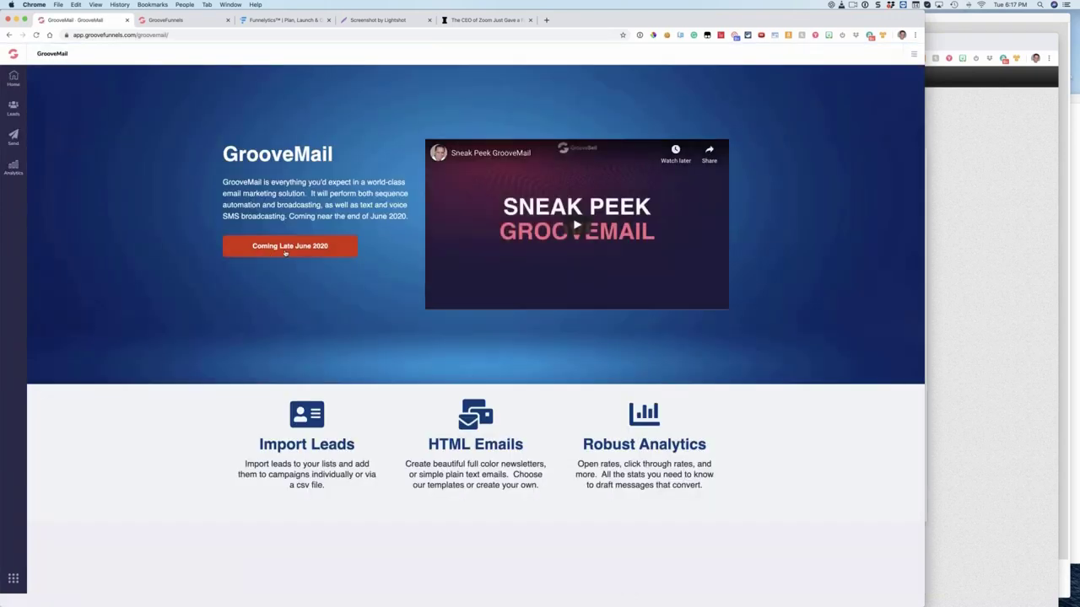
{"action": "left_click", "coordinate": [14, 67]}
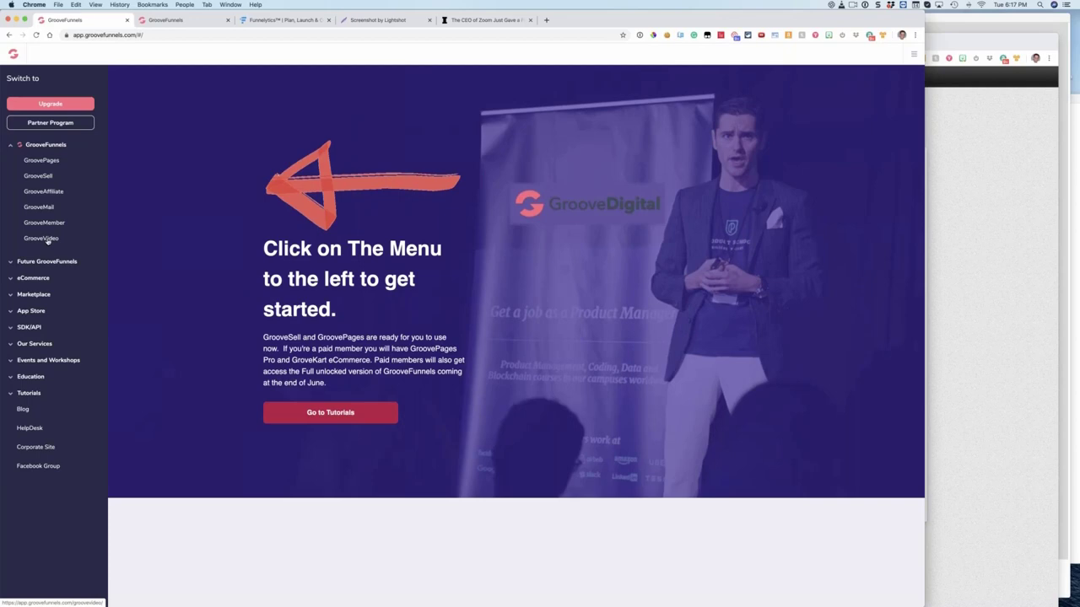
Step: Look through the Future GrooveFunnels pages for GrooveBlog, GrooveWebinars, GrooveDesk, GrooveCalendar and GrooveSurvey
{"action": "left_click", "coordinate": [48, 263]}
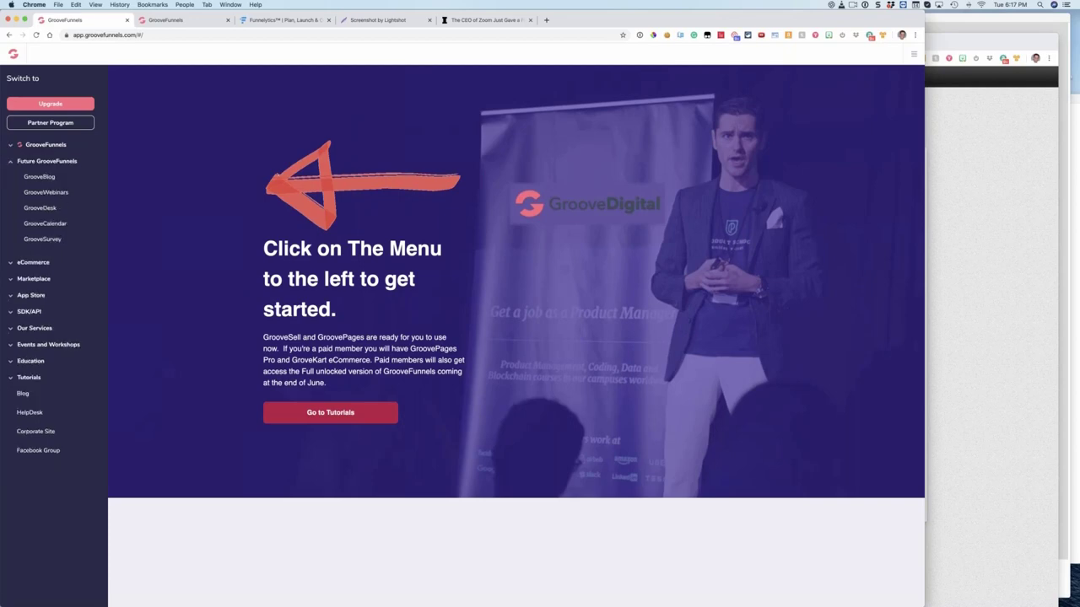
{"action": "left_click", "coordinate": [39, 176]}
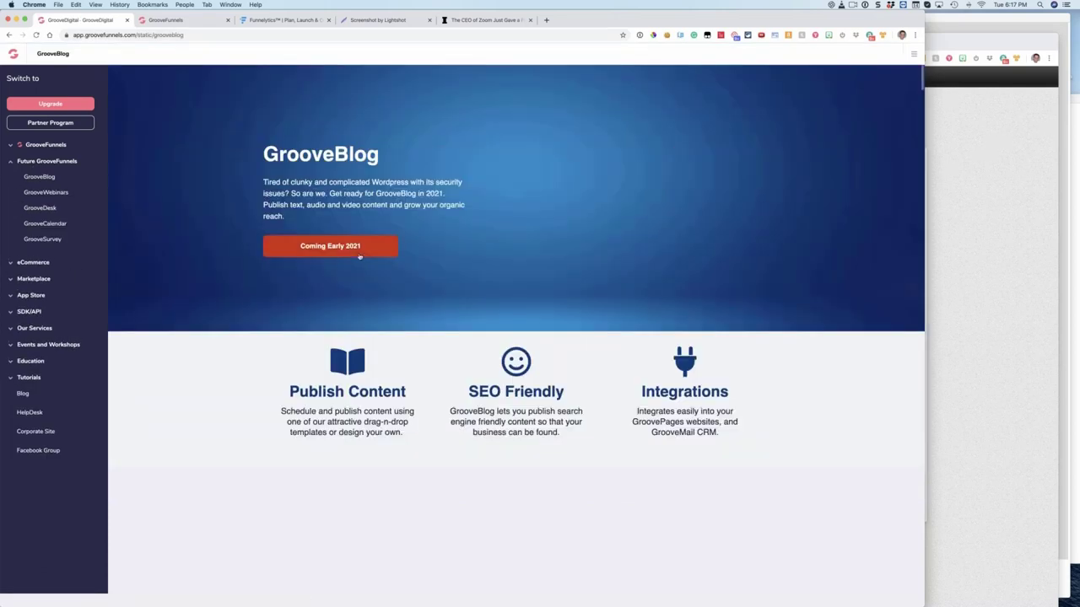
{"action": "left_click", "coordinate": [73, 193]}
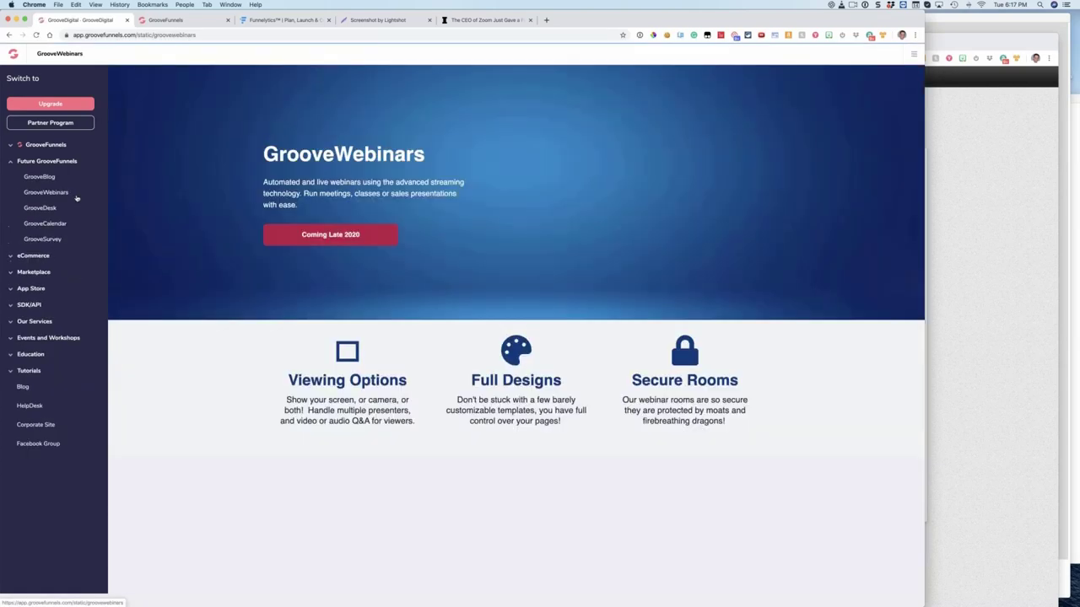
{"action": "left_click", "coordinate": [41, 207]}
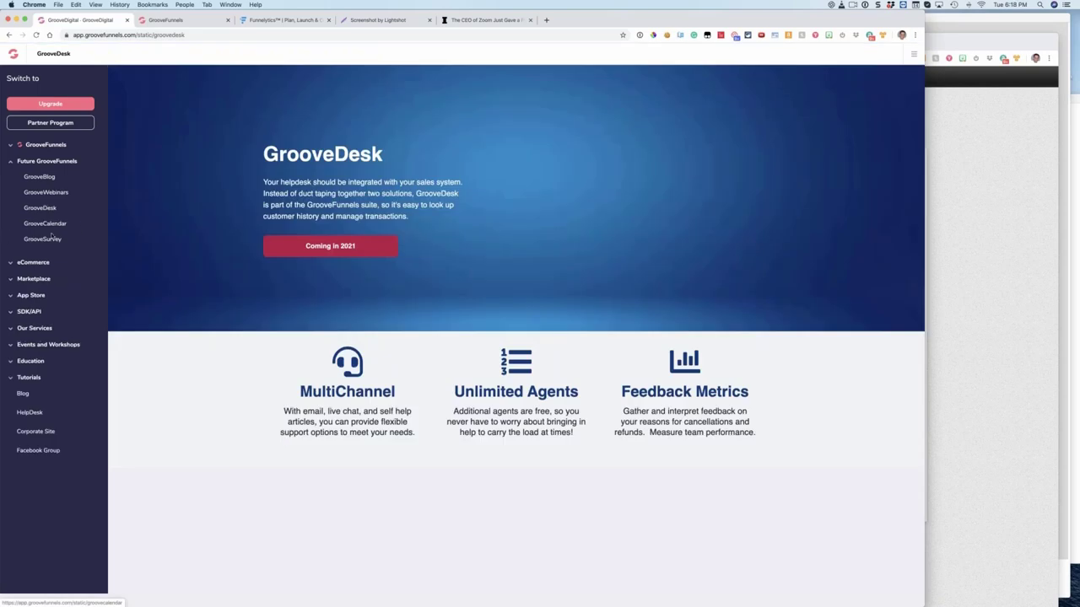
{"action": "left_click", "coordinate": [50, 232]}
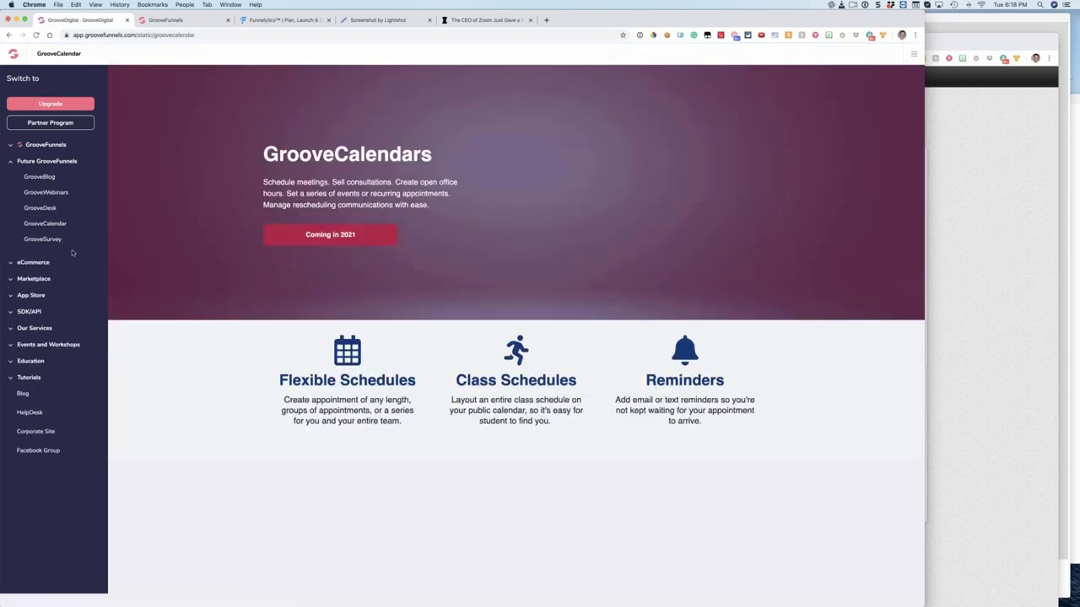
{"action": "left_click", "coordinate": [52, 241]}
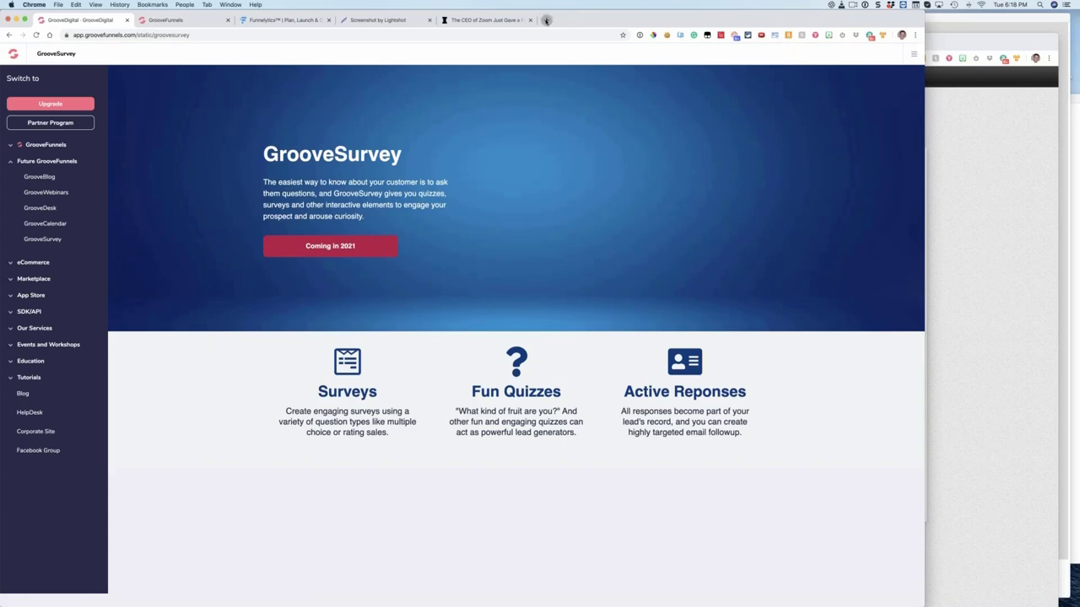
Step: Open the GrooveDigital Official Facebook group in a new browser tab
{"action": "left_click", "coordinate": [546, 19]}
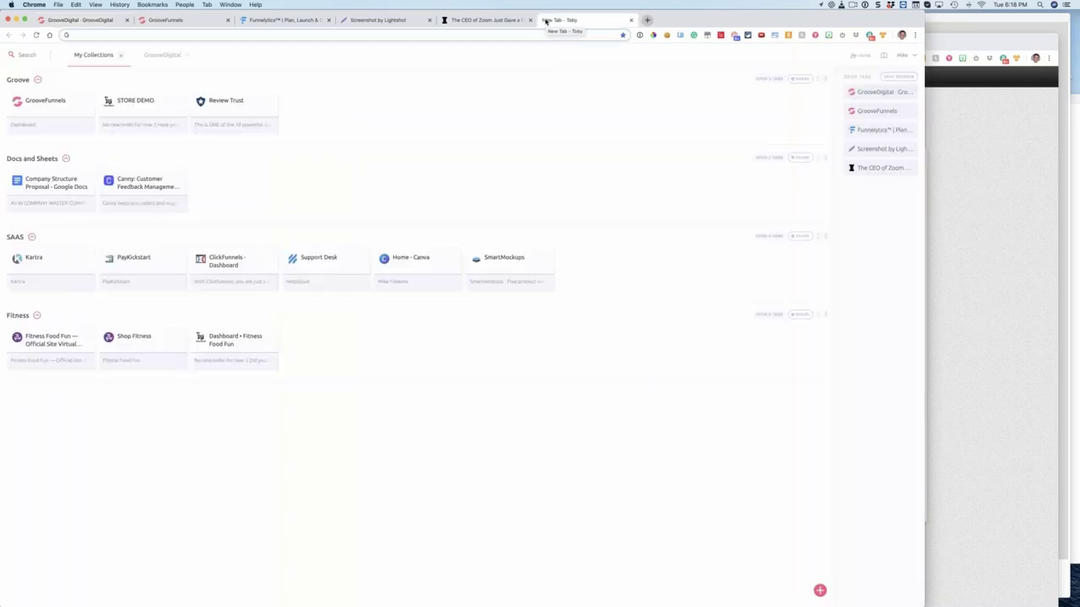
{"action": "type", "text": "fr"}
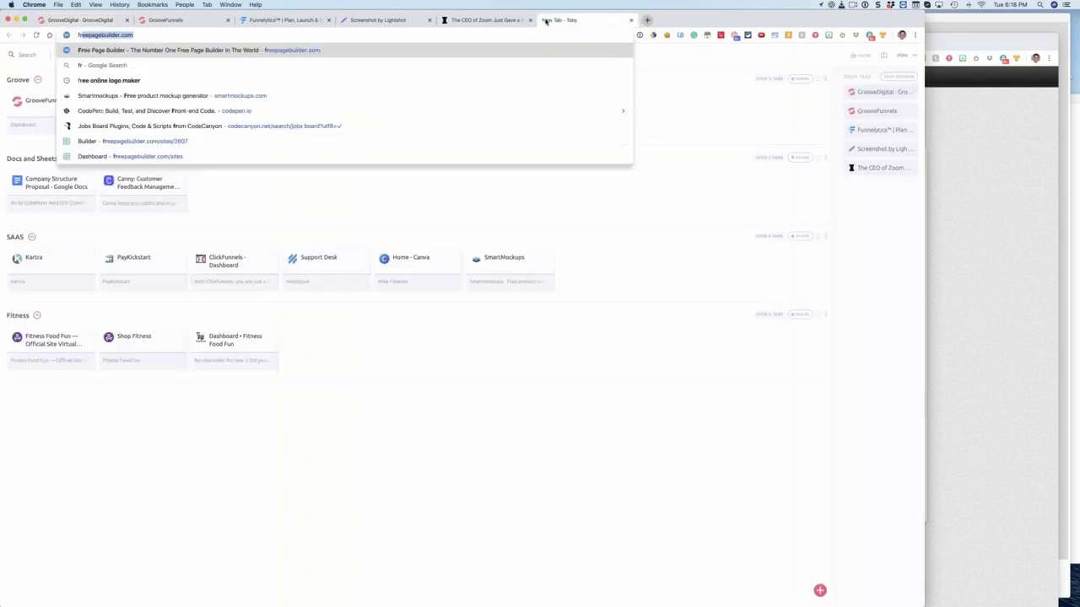
{"action": "key", "text": "BackSpace"}
{"action": "key", "text": "BackSpace"}
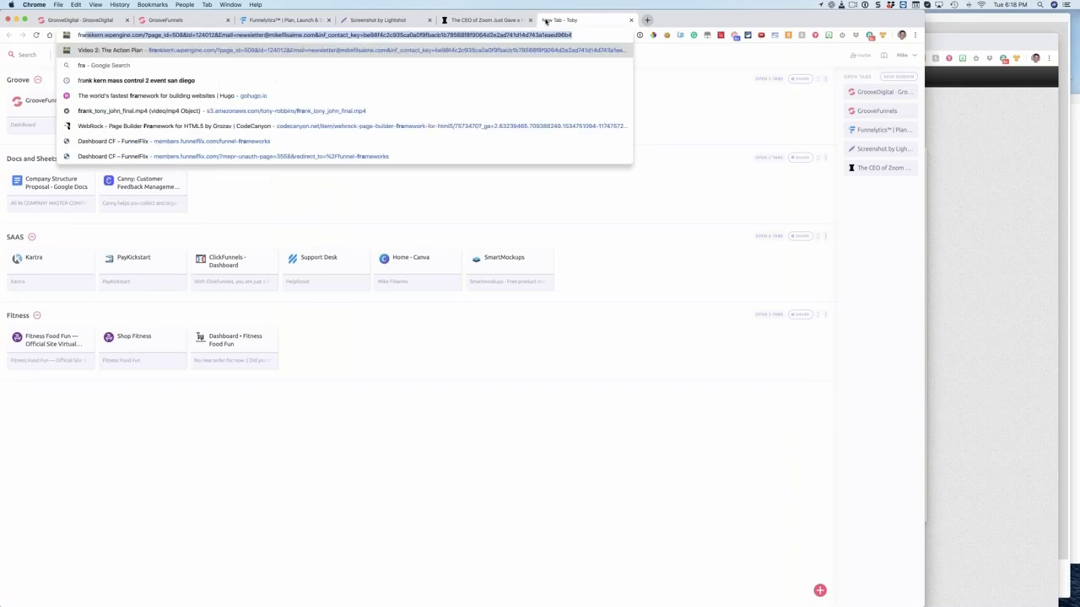
{"action": "type", "text": "ace"}
{"action": "key", "text": "Down"}
{"action": "key", "text": "Down"}
{"action": "key", "text": "Down"}
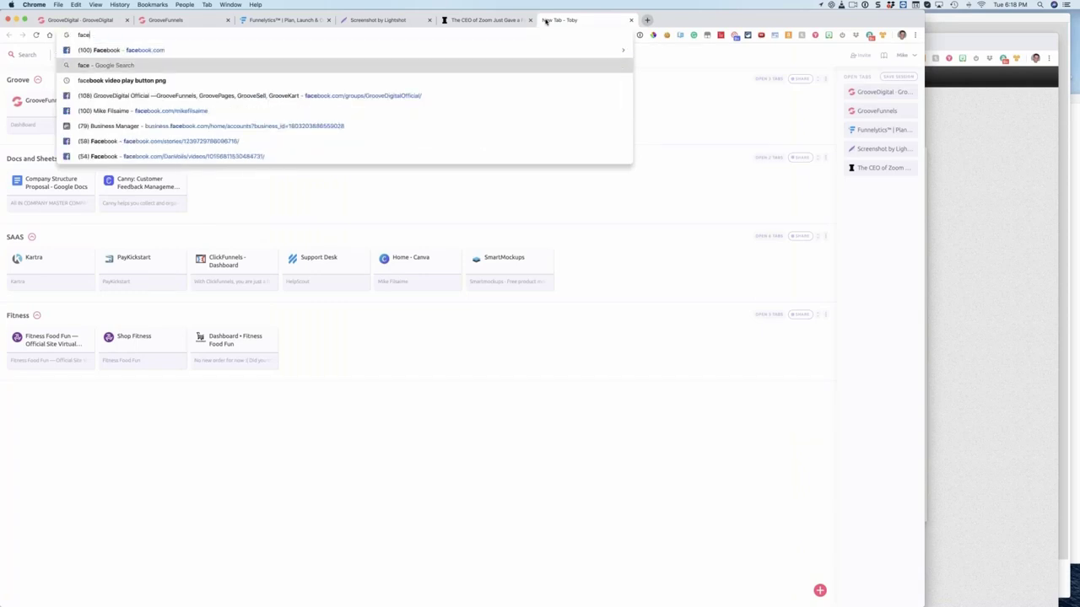
{"action": "key", "text": "Return"}
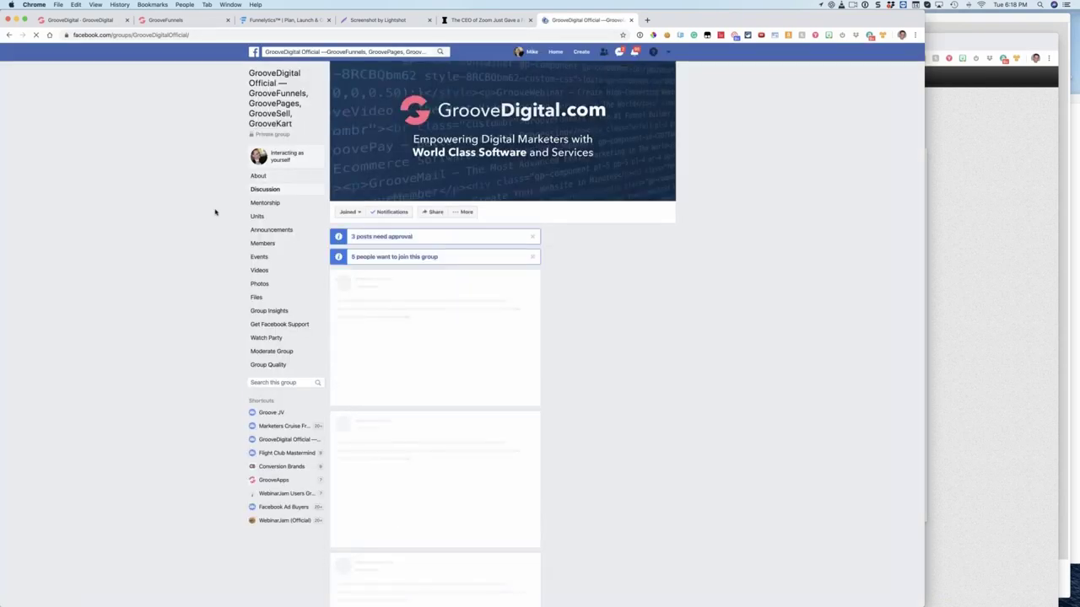
Step: Find the admin's BIG UPDATE post in the group discussion and open it on its own page
{"action": "scroll", "coordinate": [215, 212], "scroll_direction": "down", "scroll_amount": 2}
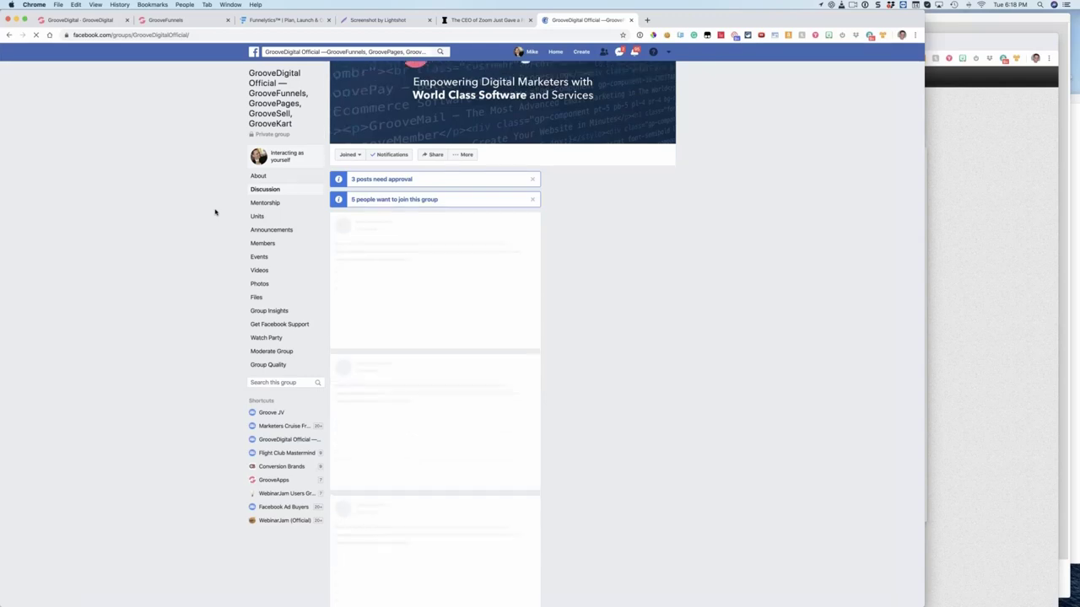
{"action": "scroll", "coordinate": [215, 213], "scroll_direction": "down", "scroll_amount": 5}
{"action": "scroll", "coordinate": [215, 213], "scroll_direction": "down", "scroll_amount": 15}
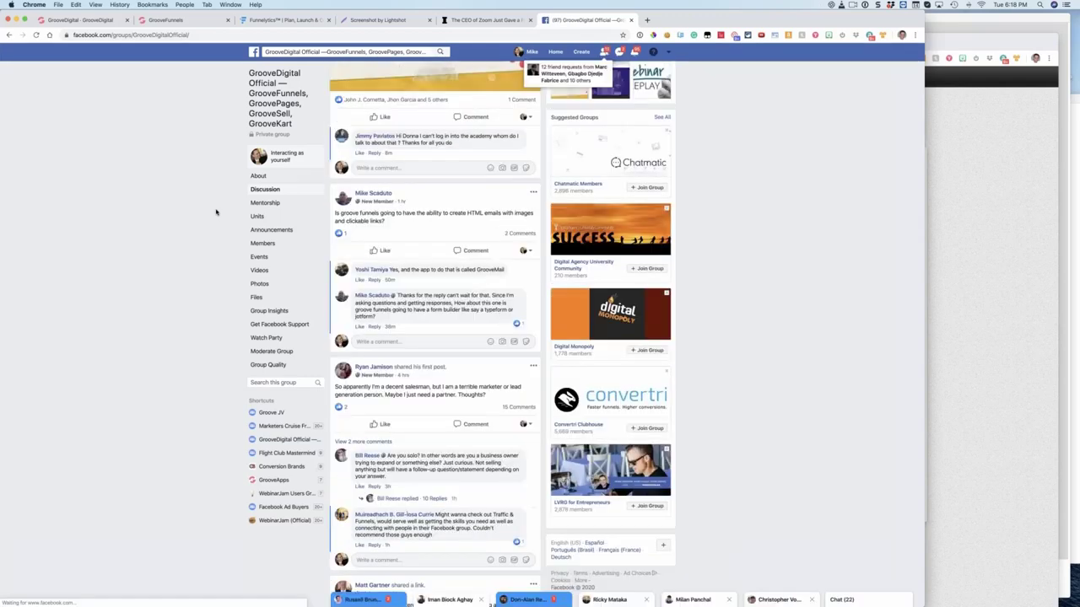
{"action": "scroll", "coordinate": [216, 213], "scroll_direction": "down", "scroll_amount": 1}
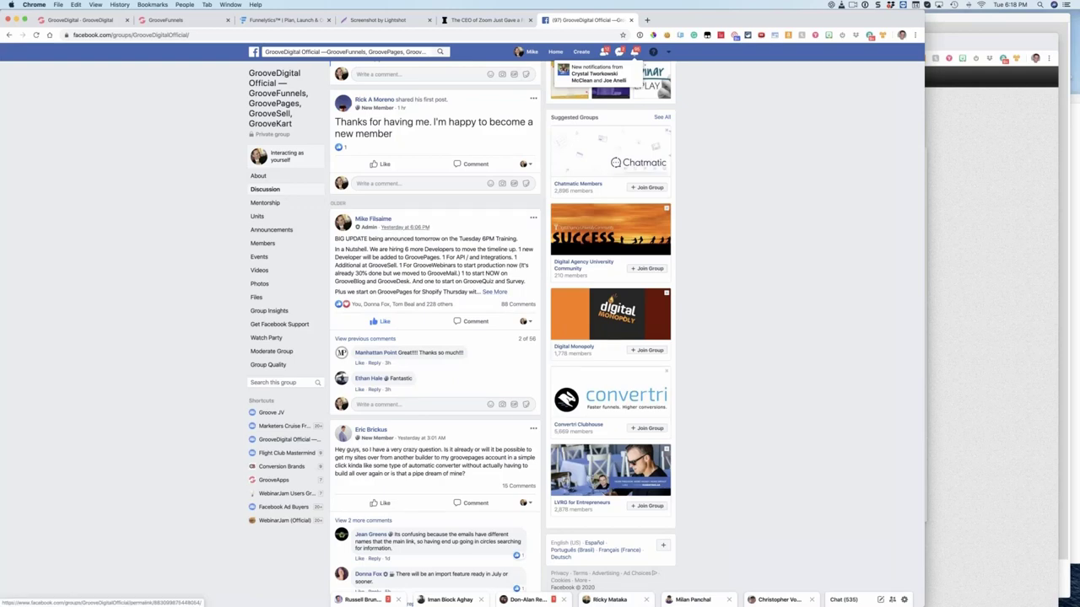
{"action": "left_click", "coordinate": [405, 227]}
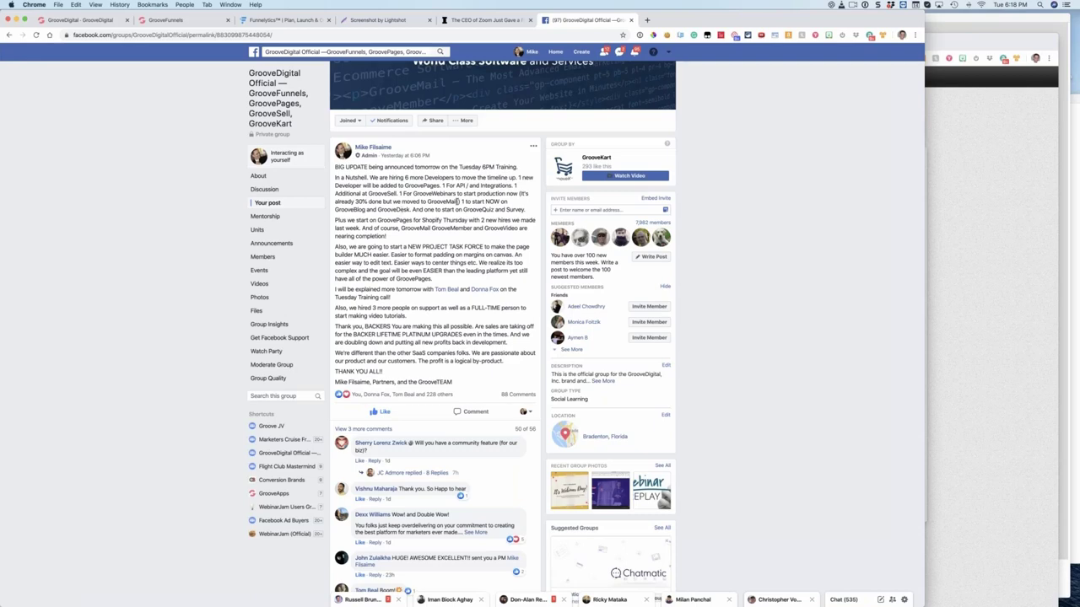
Step: Highlight the post's passages on new developers for GrooveWebinars, GrooveBlog, GrooveDesk, GrooveQuiz and Survey while reading them
{"action": "left_click_drag", "start_coordinate": [341, 202], "coordinate": [370, 203]}
{"action": "left_click", "coordinate": [368, 203]}
{"action": "left_click_drag", "start_coordinate": [413, 193], "coordinate": [463, 195]}
{"action": "left_click", "coordinate": [460, 194]}
{"action": "double_click", "coordinate": [448, 193]}
{"action": "left_click", "coordinate": [427, 198]}
{"action": "left_click_drag", "start_coordinate": [493, 200], "coordinate": [464, 211]}
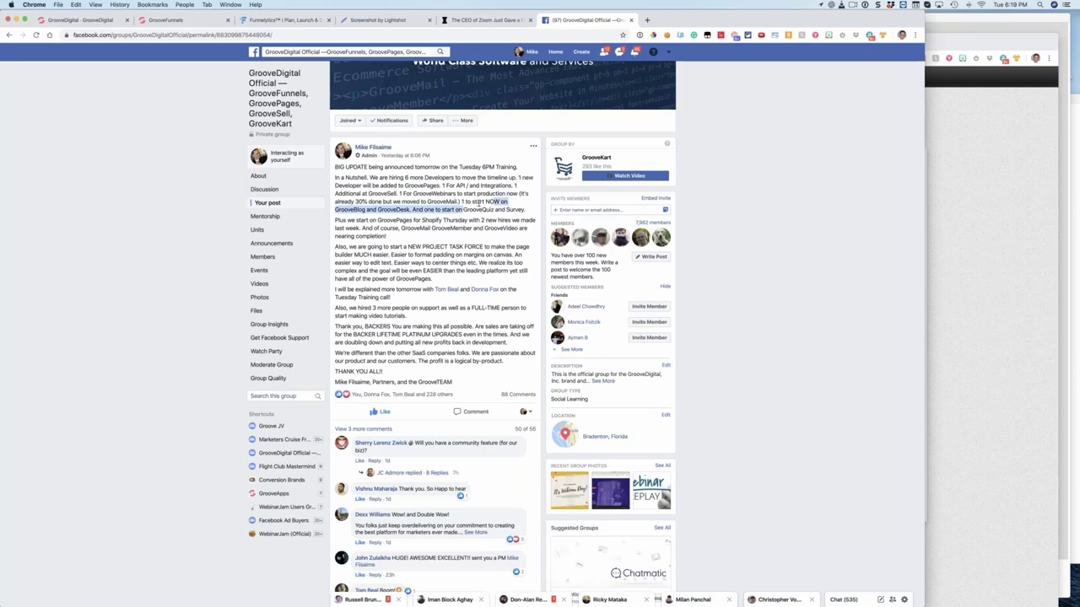
{"action": "left_click", "coordinate": [394, 213]}
{"action": "left_click_drag", "start_coordinate": [351, 209], "coordinate": [513, 209]}
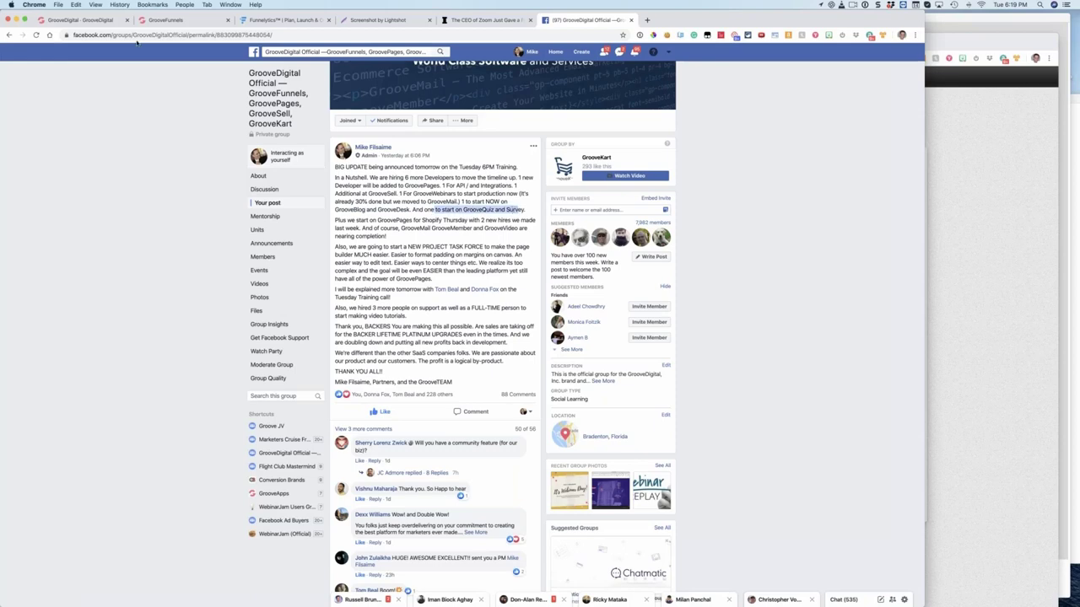
Step: Return to the GrooveFunnels app and review the products under GrooveFunnels, Future GrooveFunnels and eCommerce
{"action": "left_click", "coordinate": [100, 22]}
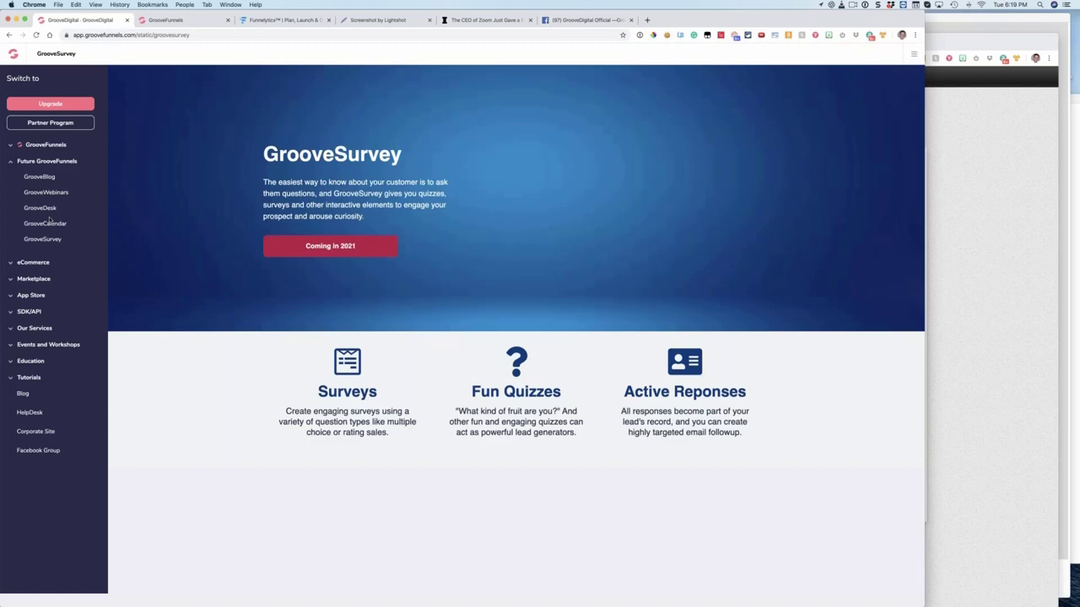
{"action": "left_click", "coordinate": [59, 147]}
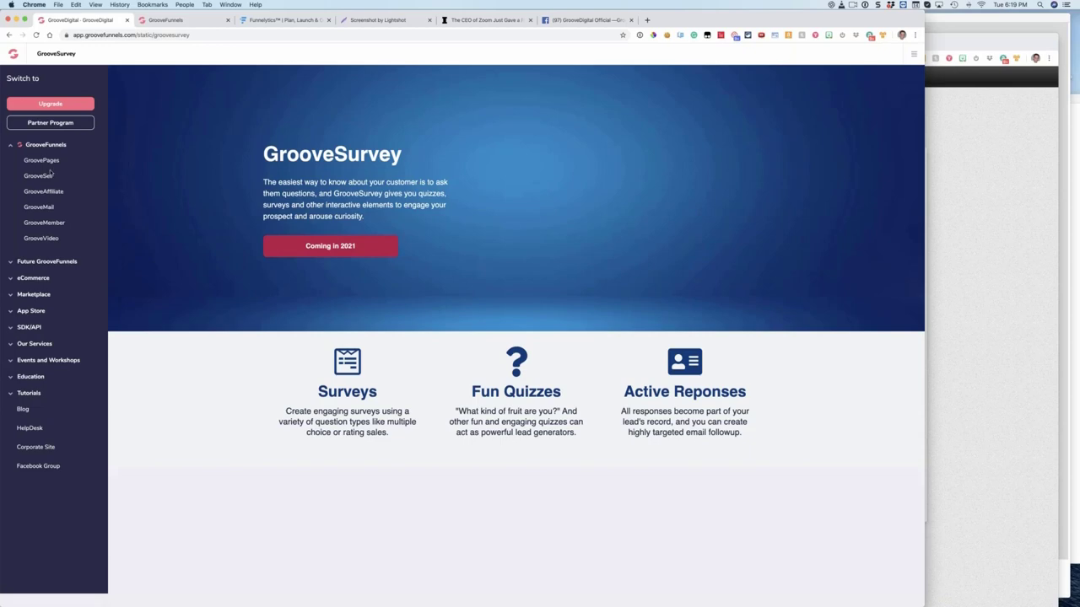
{"action": "left_click", "coordinate": [46, 262]}
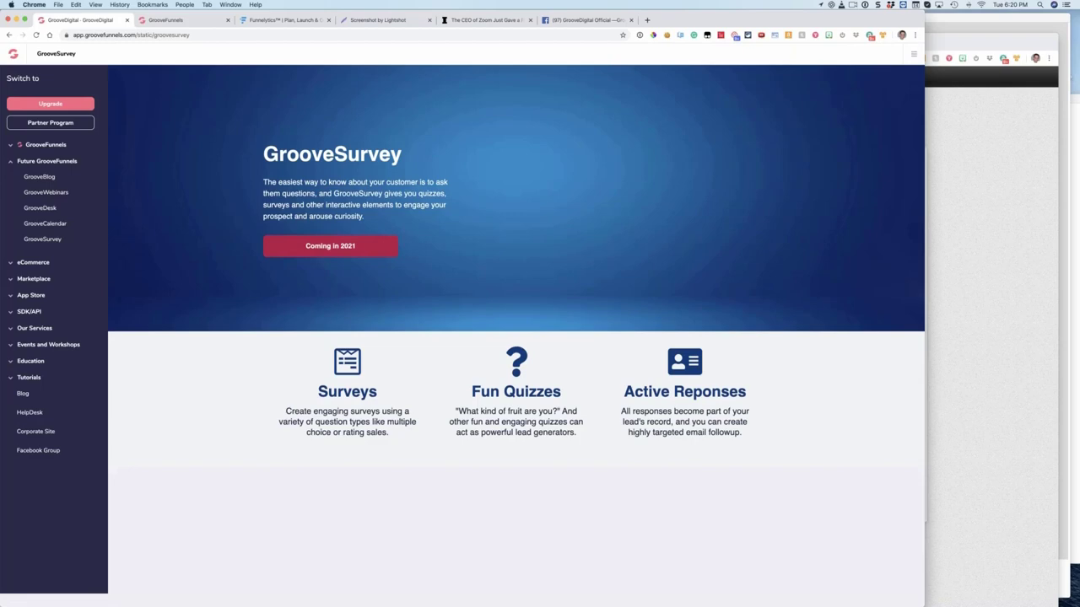
{"action": "left_click", "coordinate": [34, 262]}
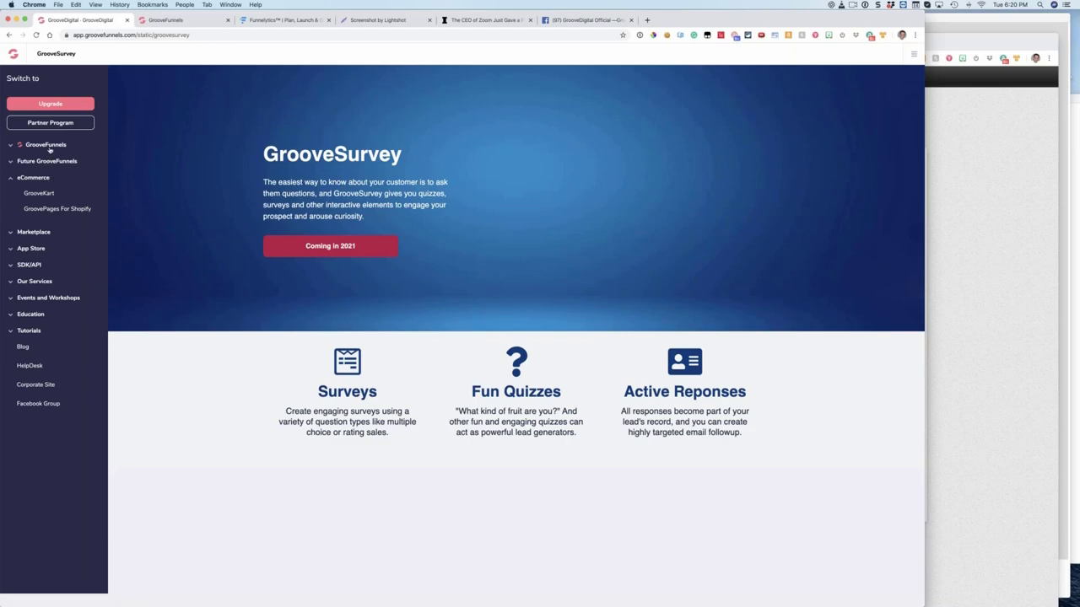
{"action": "left_click", "coordinate": [48, 146]}
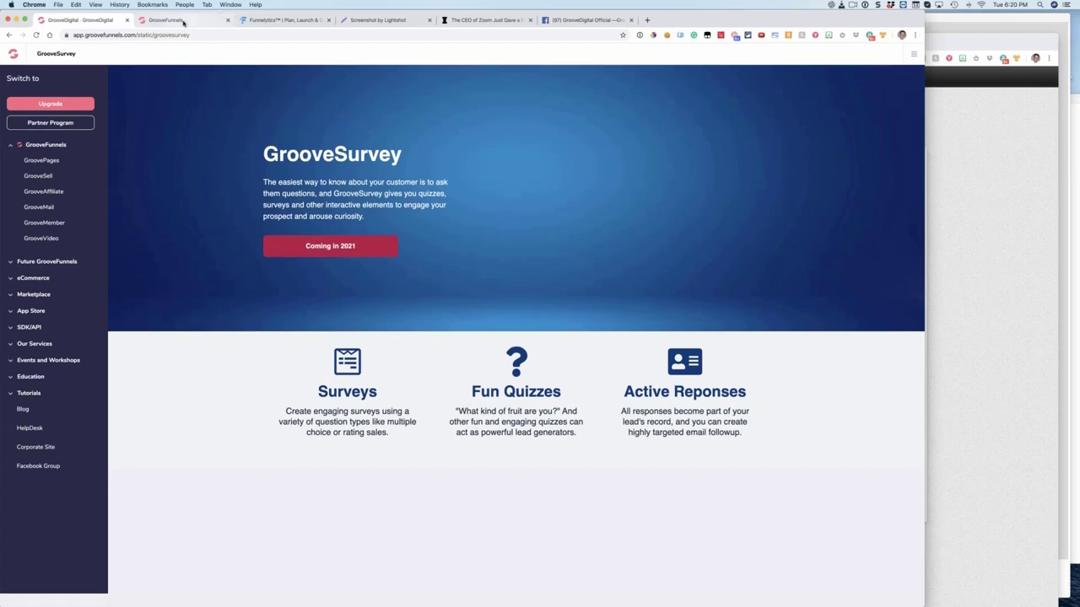
Step: Open GrooveSell and display its Transactions report
{"action": "left_click", "coordinate": [49, 178]}
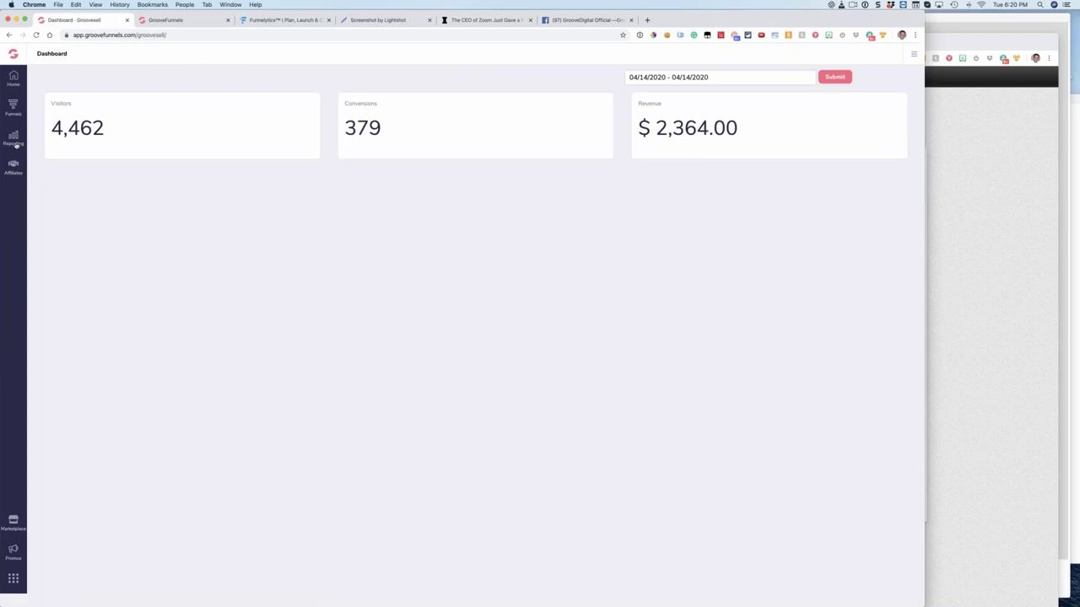
{"action": "left_click", "coordinate": [13, 140]}
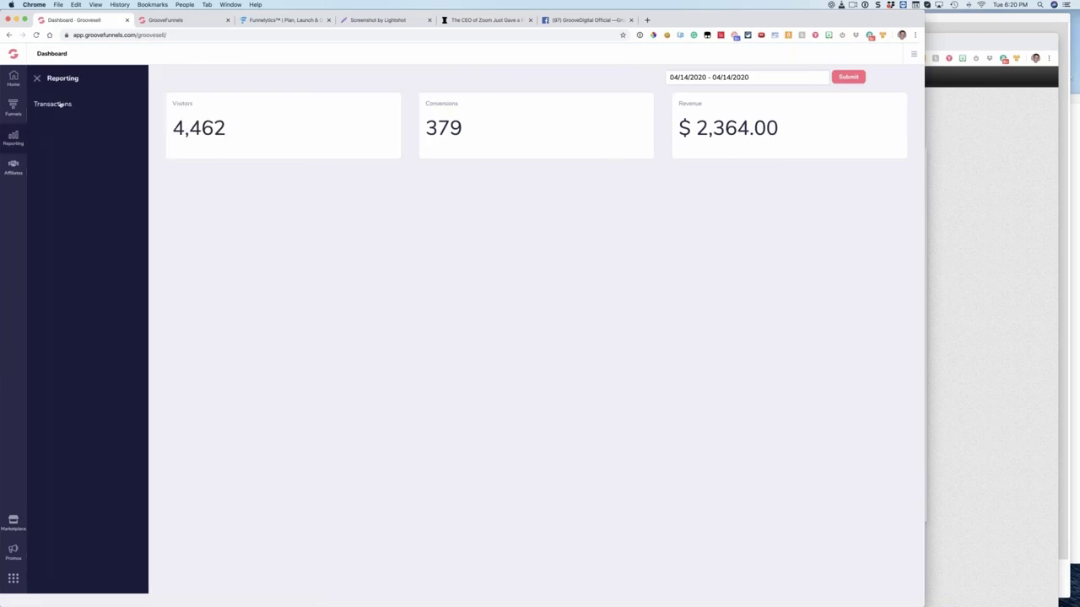
{"action": "left_click", "coordinate": [52, 104]}
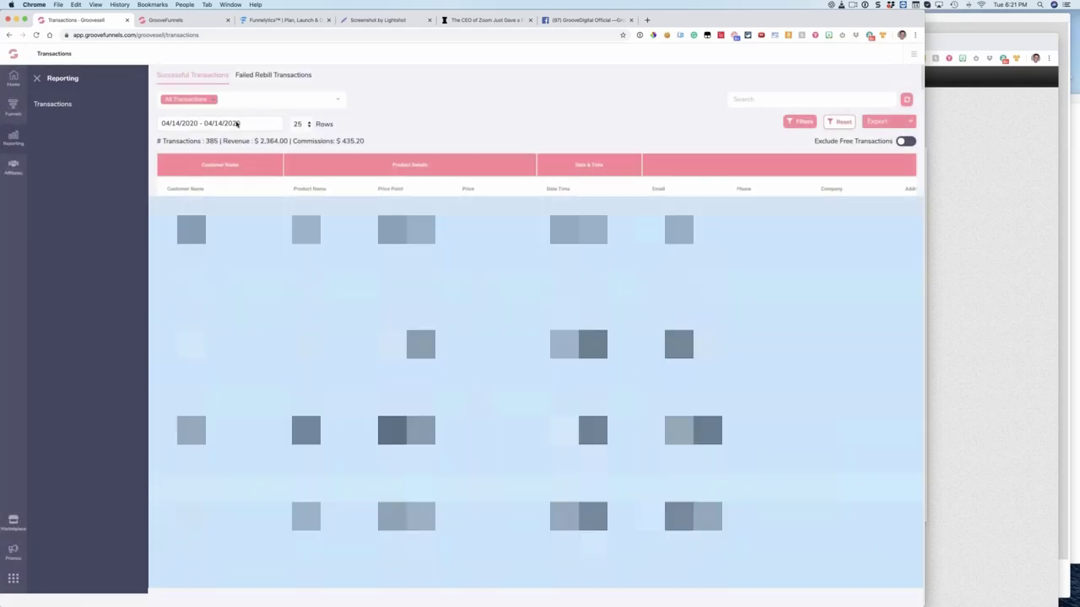
Step: Filter the successful transactions to Free Transactions for the date range 04/07/2020 to 04/14/2020
{"action": "left_click", "coordinate": [241, 101]}
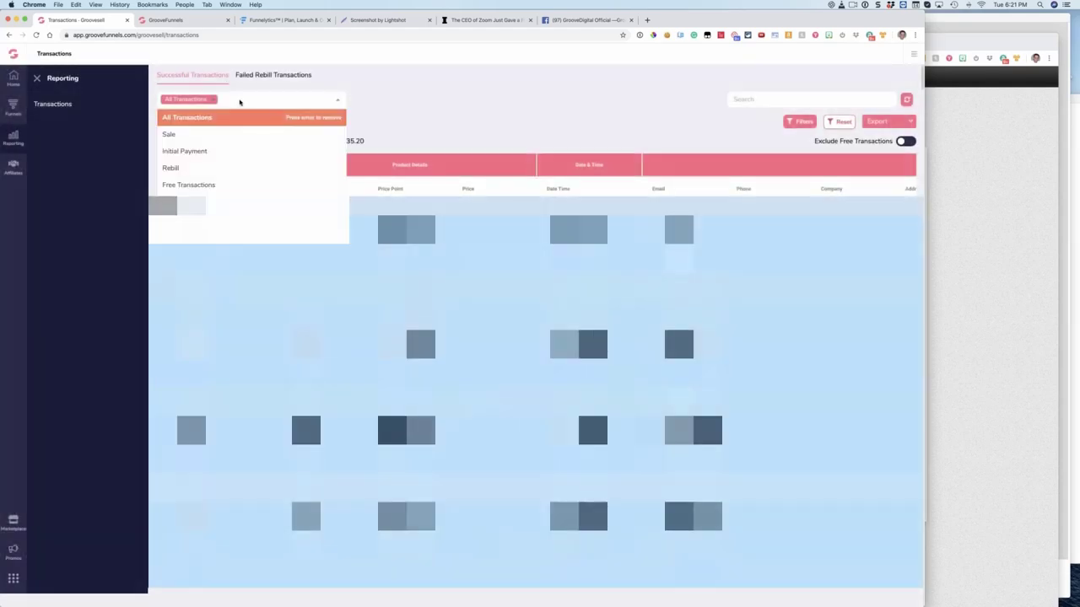
{"action": "left_click", "coordinate": [213, 186]}
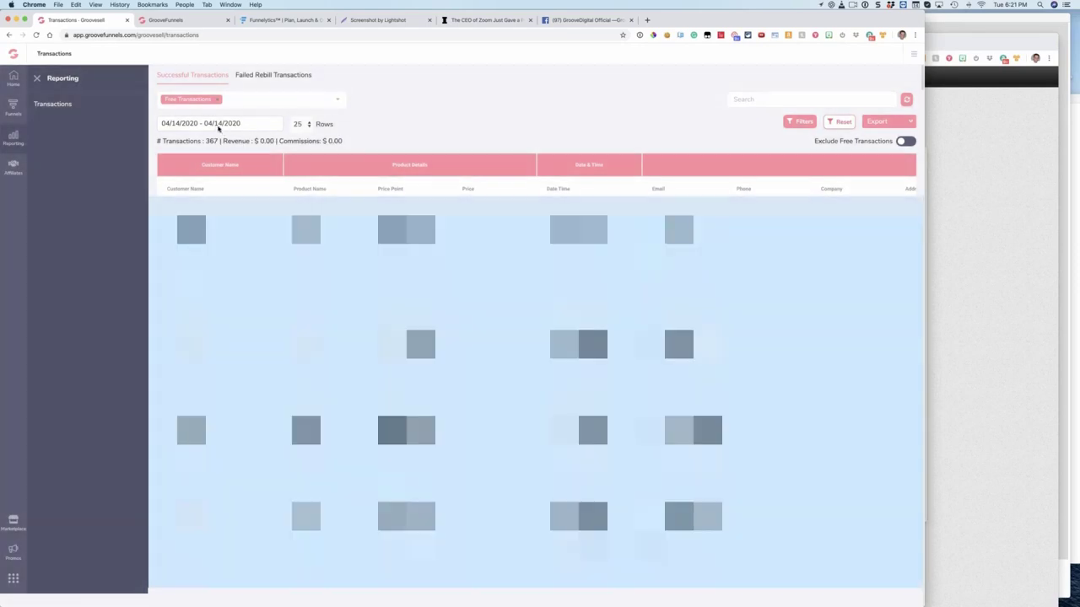
{"action": "left_click", "coordinate": [219, 127]}
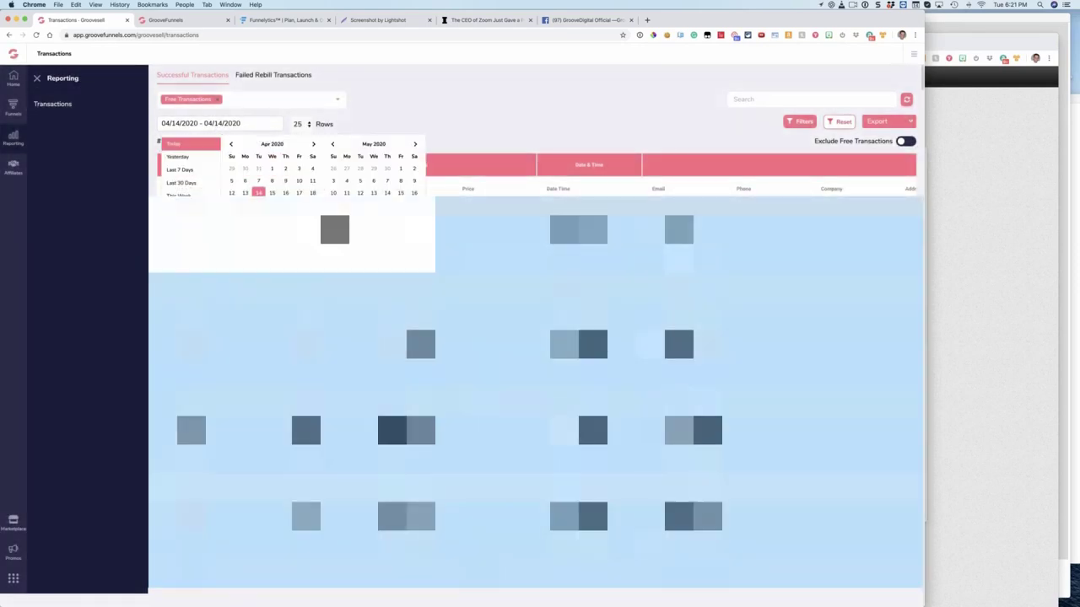
{"action": "left_click", "coordinate": [259, 182]}
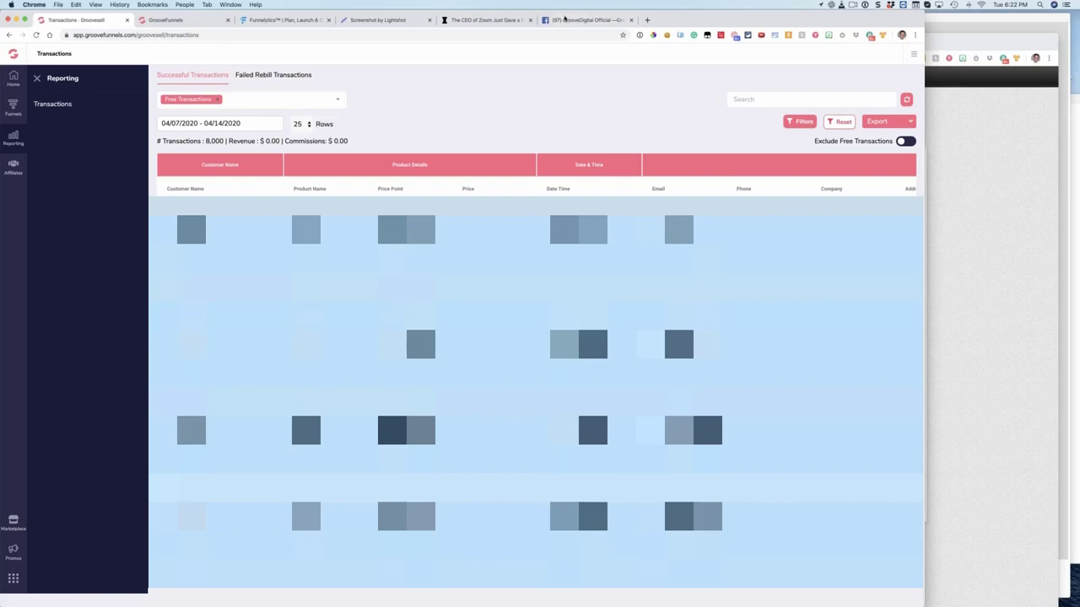
Step: Return to the Facebook update post and examine its closing paragraph on differing from other SaaS companies
{"action": "left_click", "coordinate": [588, 19]}
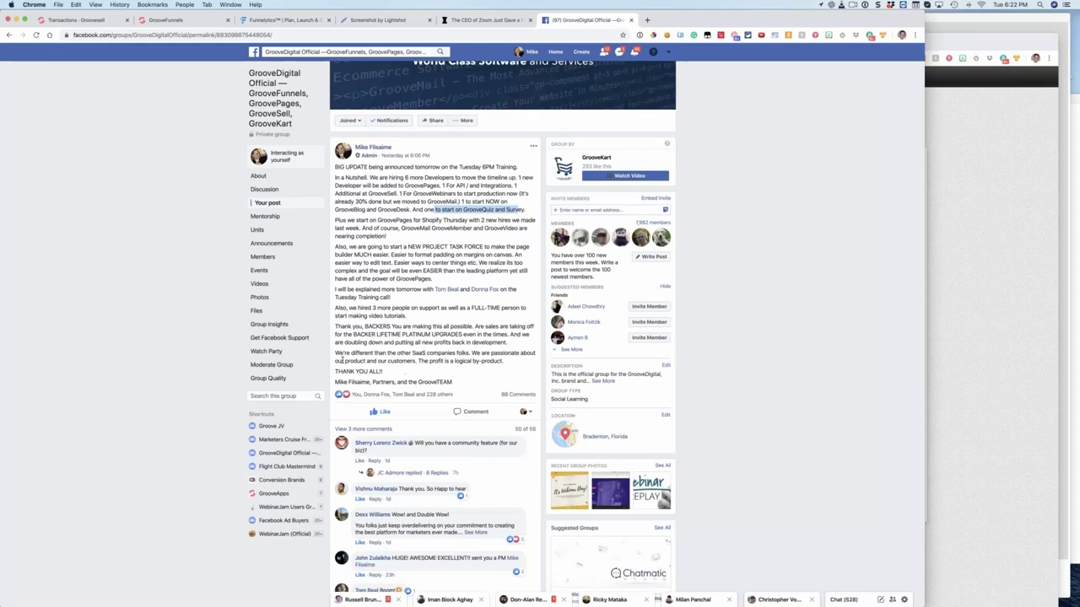
{"action": "left_click_drag", "start_coordinate": [343, 361], "coordinate": [409, 353]}
{"action": "left_click", "coordinate": [409, 354]}
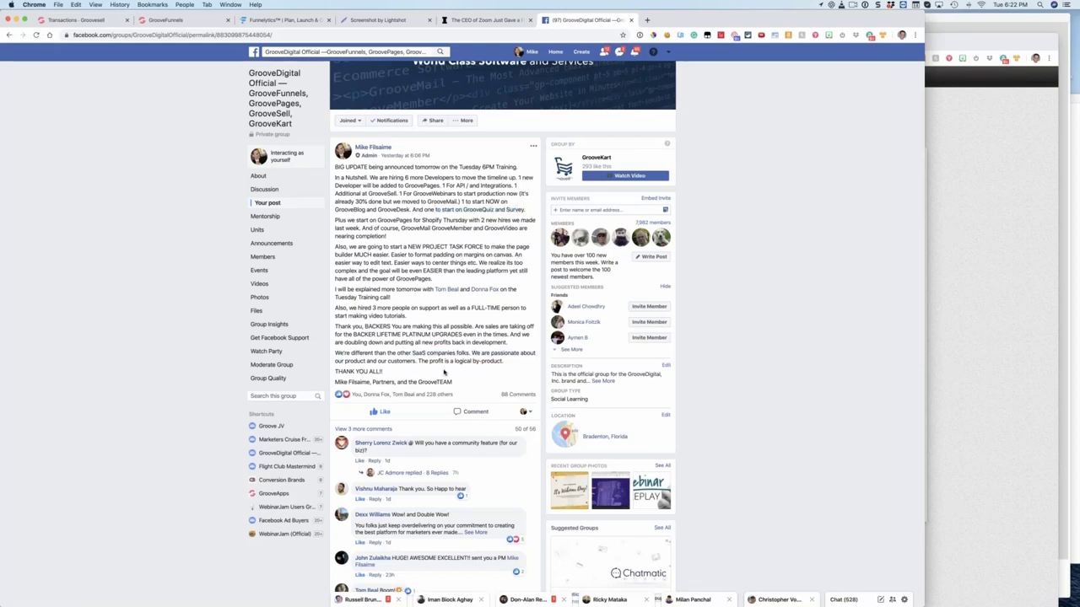
{"action": "scroll", "coordinate": [444, 372], "scroll_direction": "up", "scroll_amount": 1}
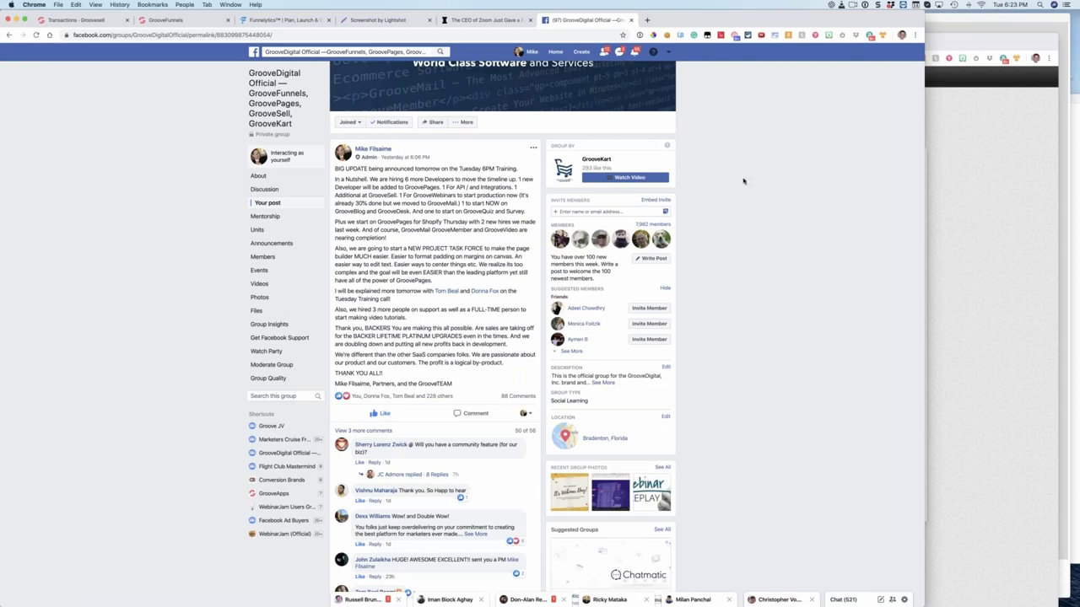
{"action": "scroll", "coordinate": [743, 180], "scroll_direction": "up", "scroll_amount": 1}
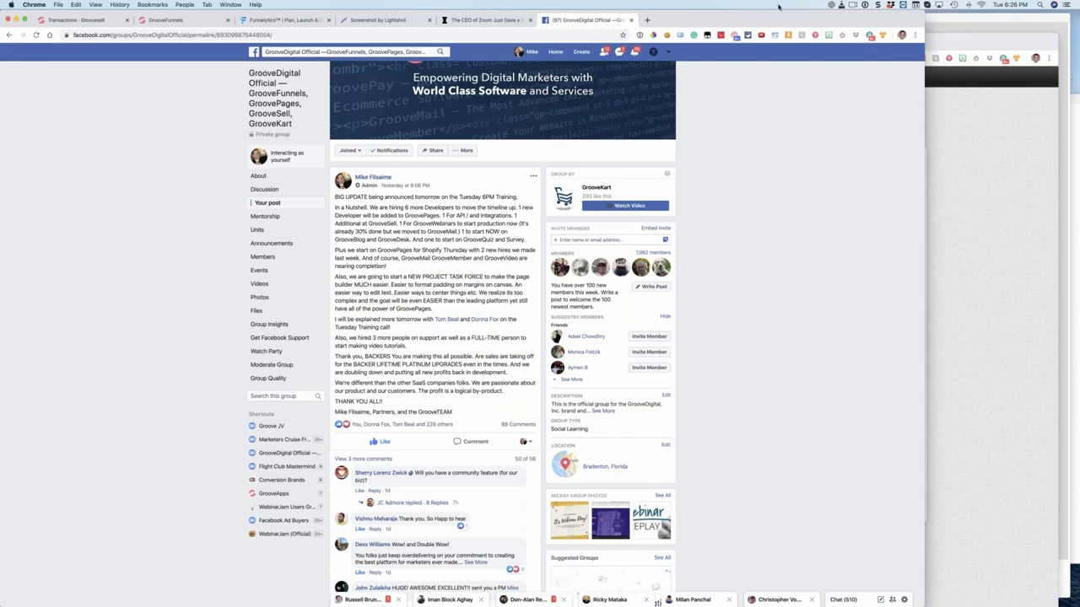
Step: Open feedback.groovefunnels.com in a new browser tab
{"action": "left_click", "coordinate": [647, 21]}
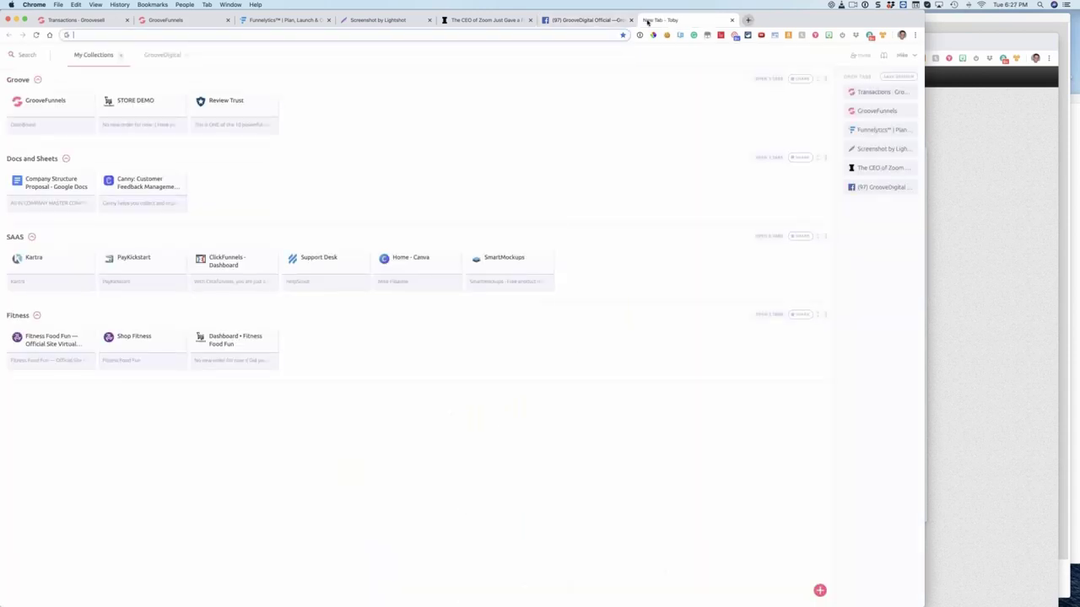
{"action": "type", "text": "feedback.grooveapps.com"}
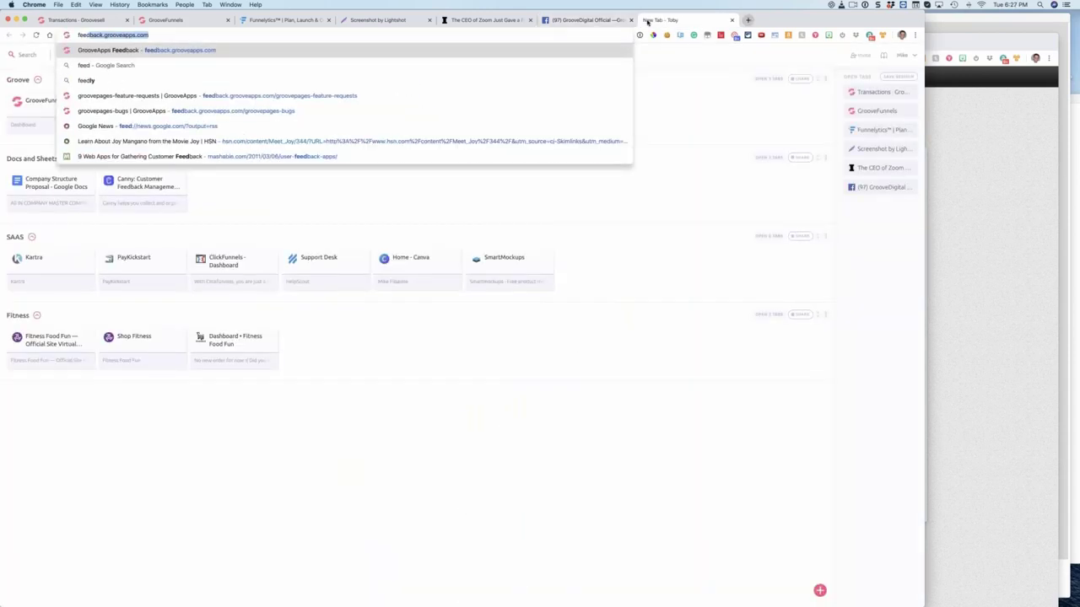
{"action": "key", "text": "Right"}
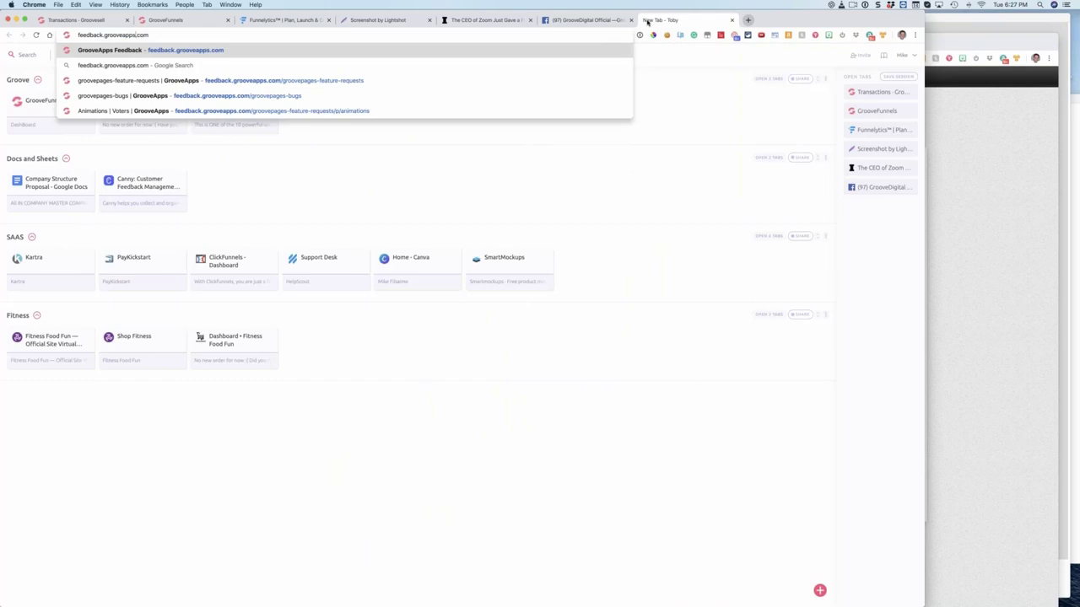
{"action": "key", "text": "BackSpace"}
{"action": "key", "text": "BackSpace"}
{"action": "key", "text": "BackSpace"}
{"action": "key", "text": "BackSpace"}
{"action": "type", "text": "fu"}
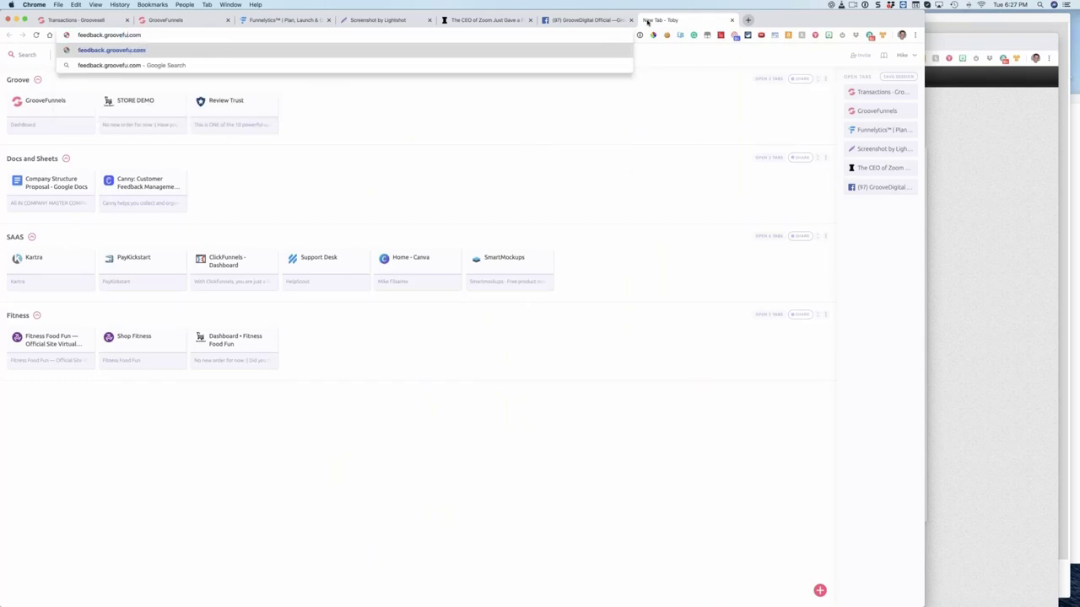
{"action": "type", "text": "nnels"}
{"action": "key", "text": "Return"}
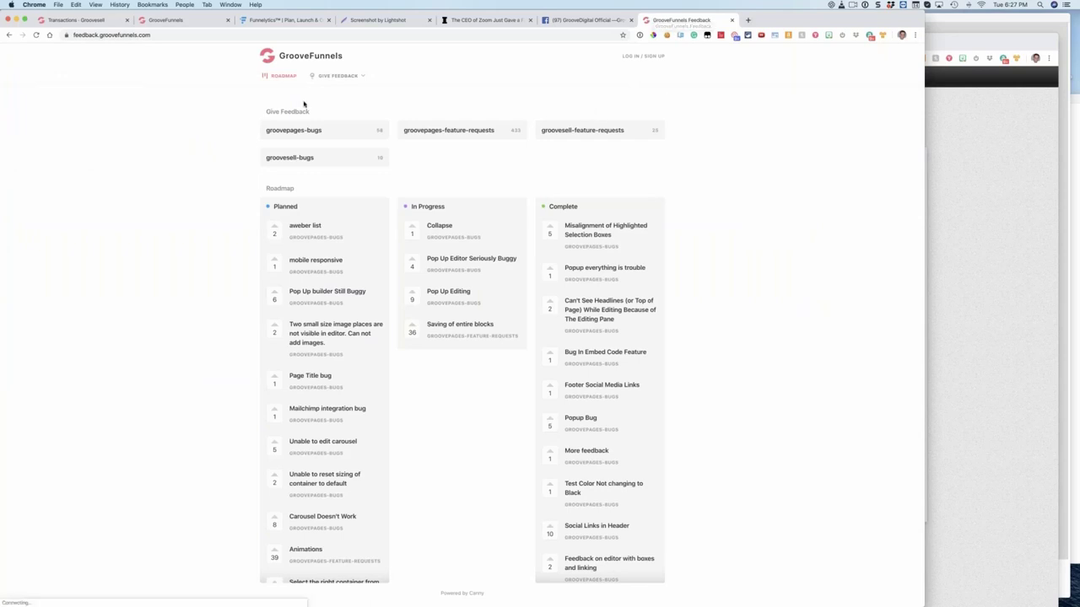
Step: Look through the list of feedback boards for GroovePages and GrooveSell bugs and feature requests
{"action": "left_click", "coordinate": [341, 76]}
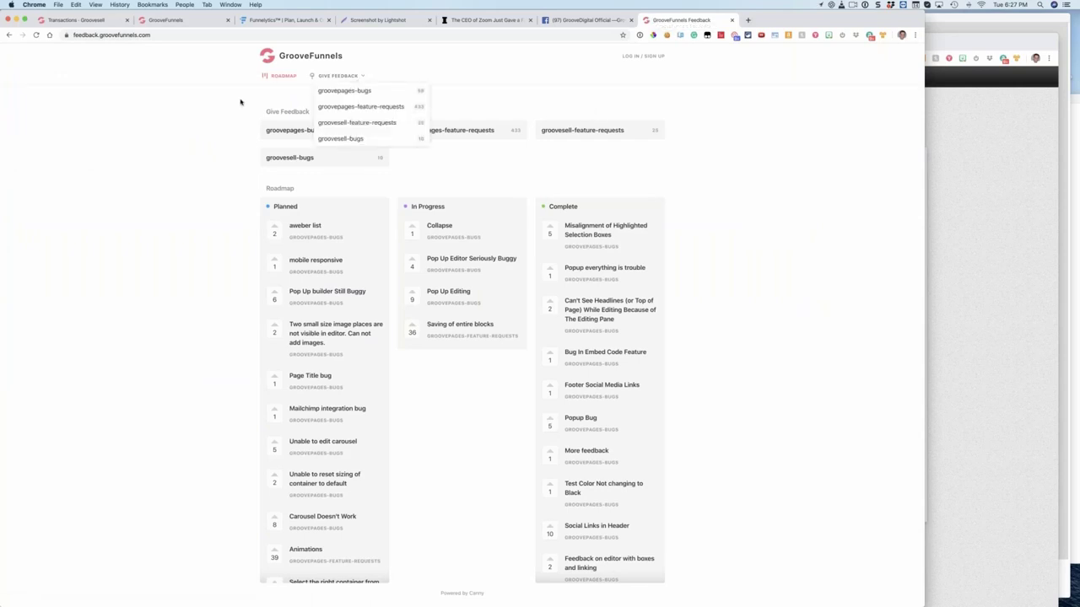
{"action": "left_click", "coordinate": [240, 102]}
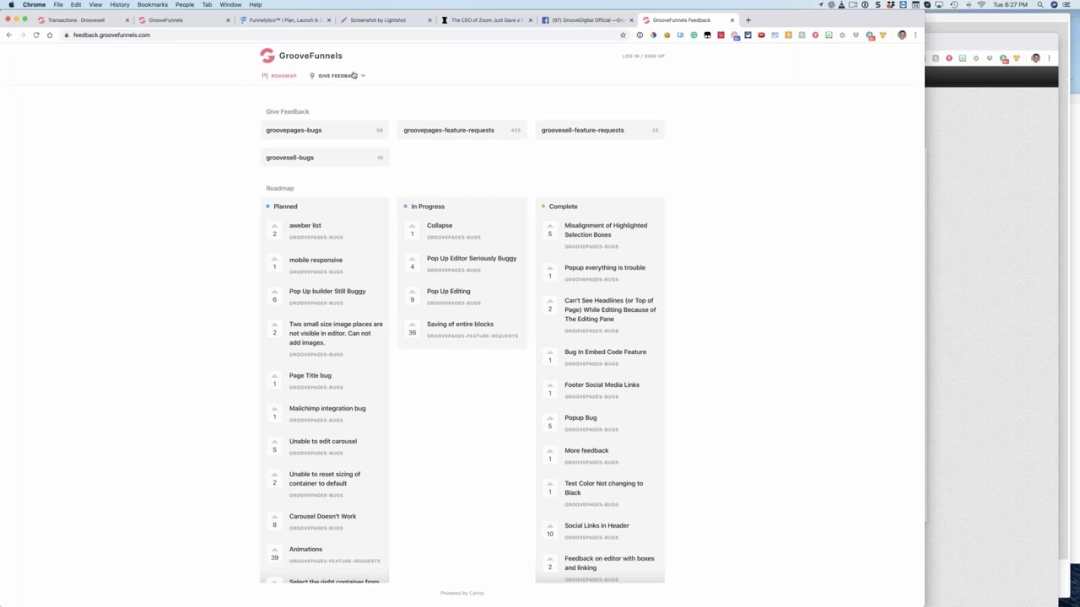
{"action": "left_click", "coordinate": [352, 76]}
{"action": "left_click", "coordinate": [456, 77]}
Step: Open the groovesell-feature-requests board, view the "Order Bump Box That Draws Attention" request and return to the board
{"action": "left_click", "coordinate": [342, 75]}
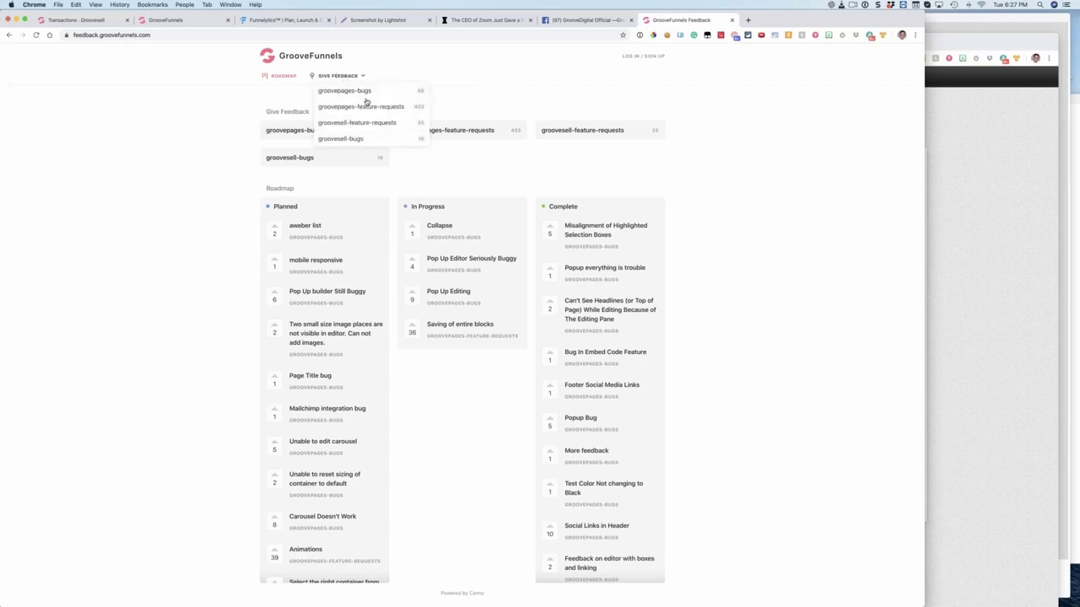
{"action": "left_click", "coordinate": [365, 123]}
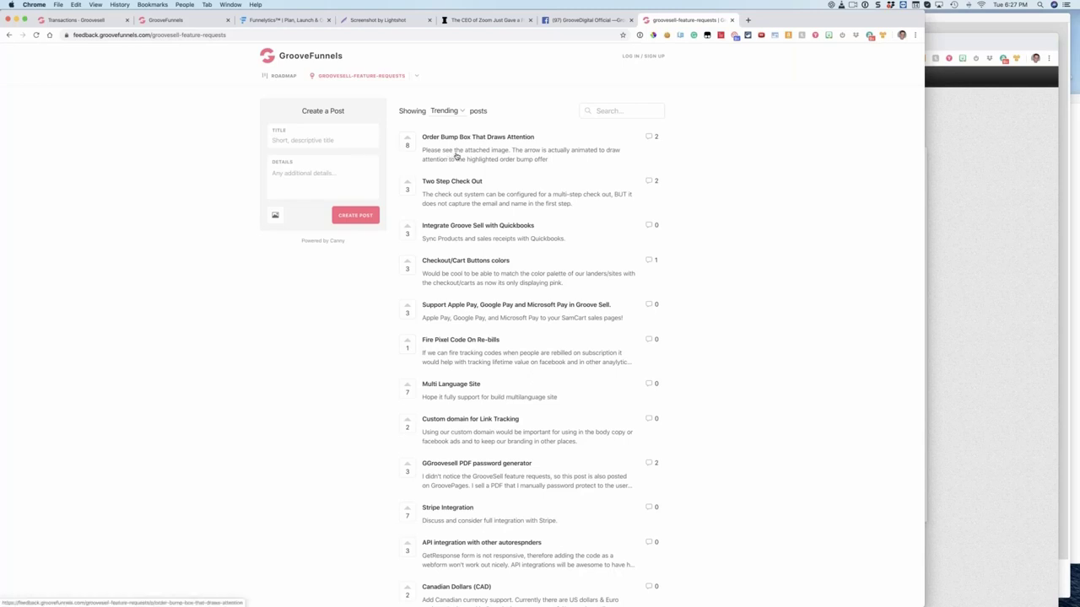
{"action": "left_click", "coordinate": [485, 159]}
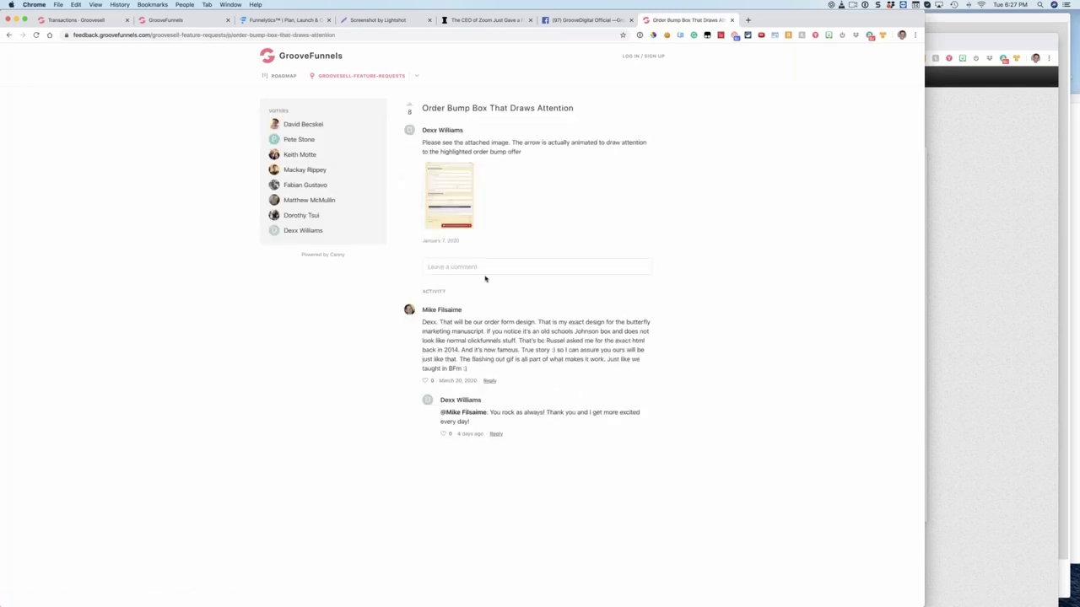
{"action": "left_click", "coordinate": [9, 36]}
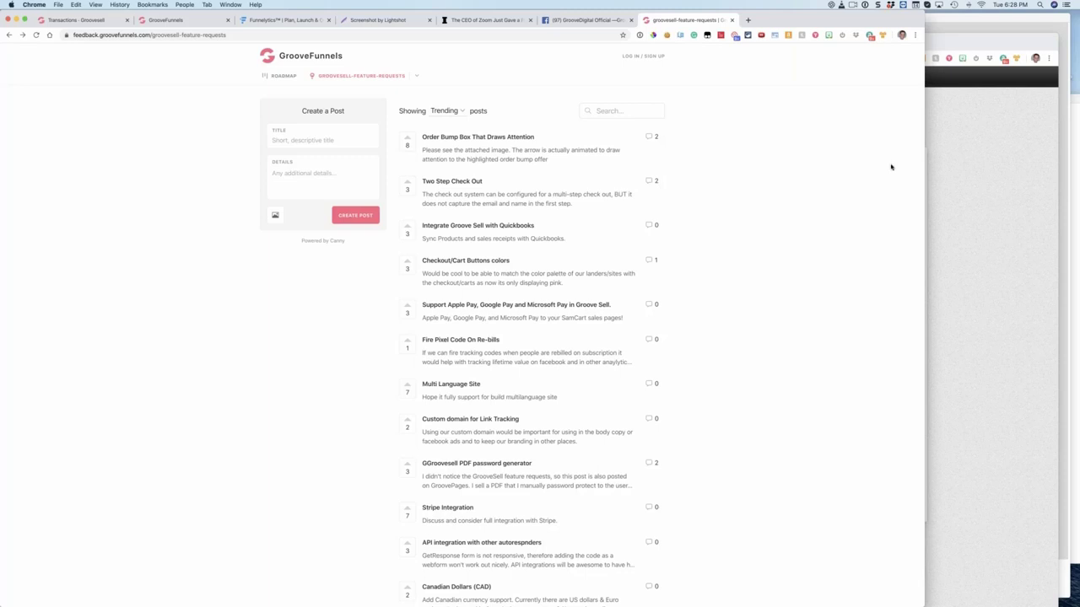
Step: Return to the GrooveFunnels app and open Page 2 of My new site in the GroovePages builder
{"action": "left_click", "coordinate": [105, 19]}
{"action": "left_click", "coordinate": [165, 20]}
{"action": "left_click", "coordinate": [461, 120]}
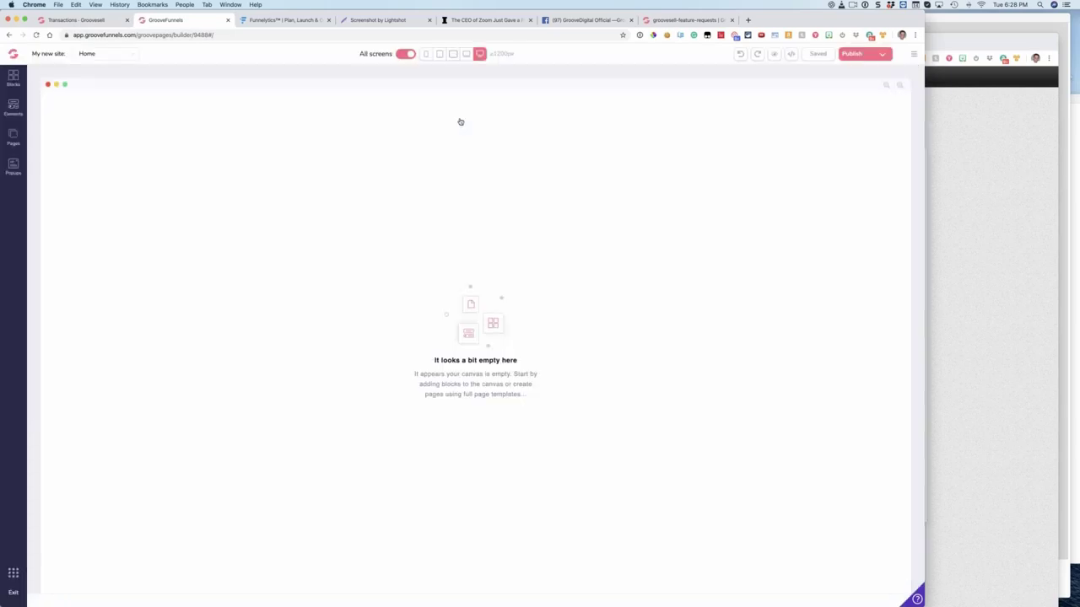
{"action": "left_click", "coordinate": [14, 138]}
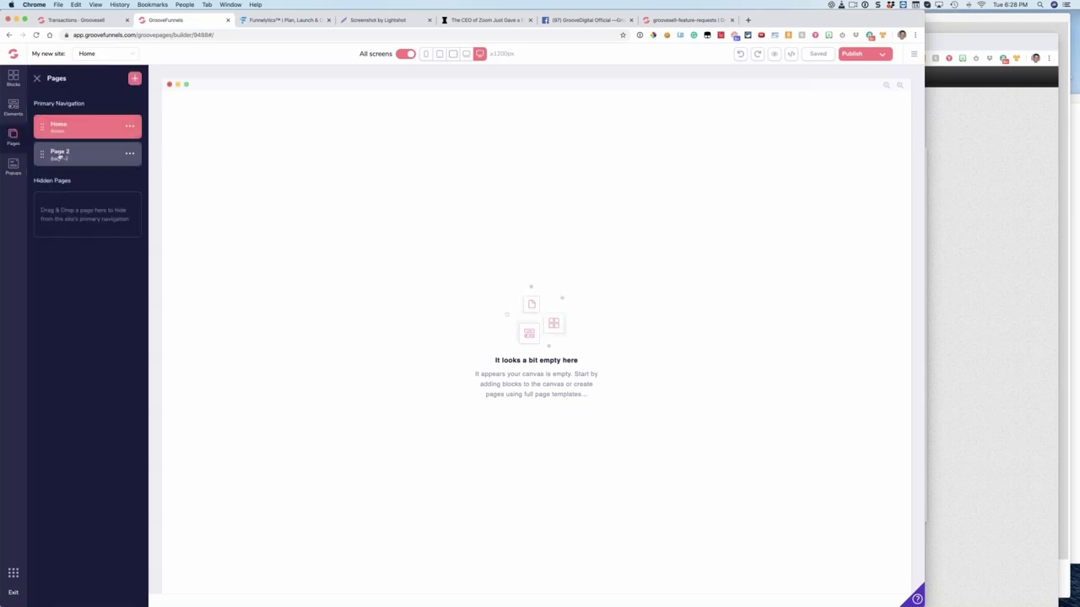
{"action": "left_click", "coordinate": [59, 155]}
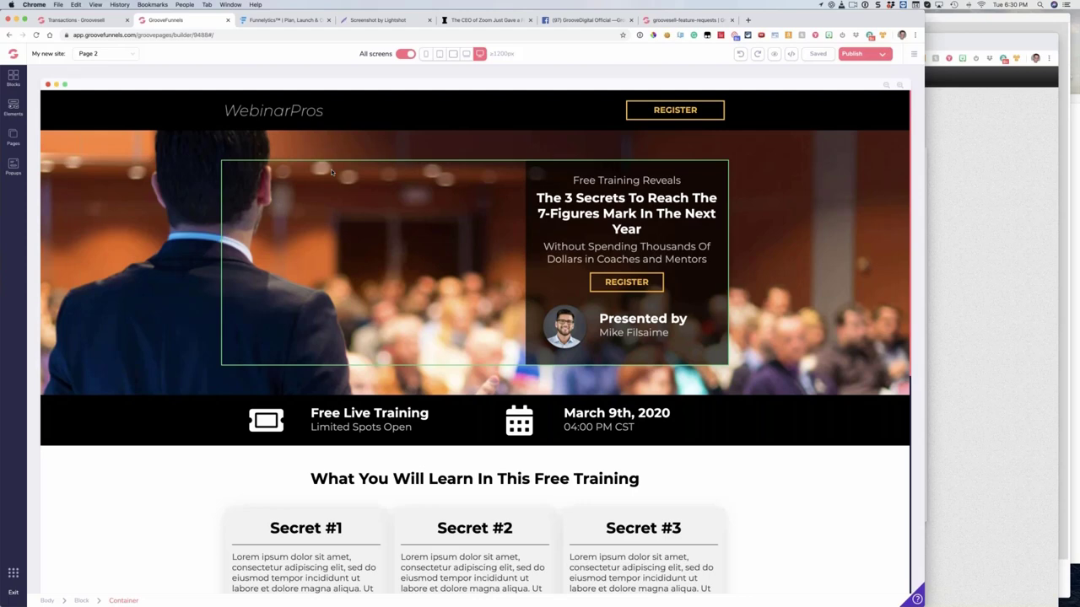
Step: Load the groovefunnels.com home page in a new browser tab
{"action": "left_click", "coordinate": [746, 20]}
{"action": "type", "text": "gr"}
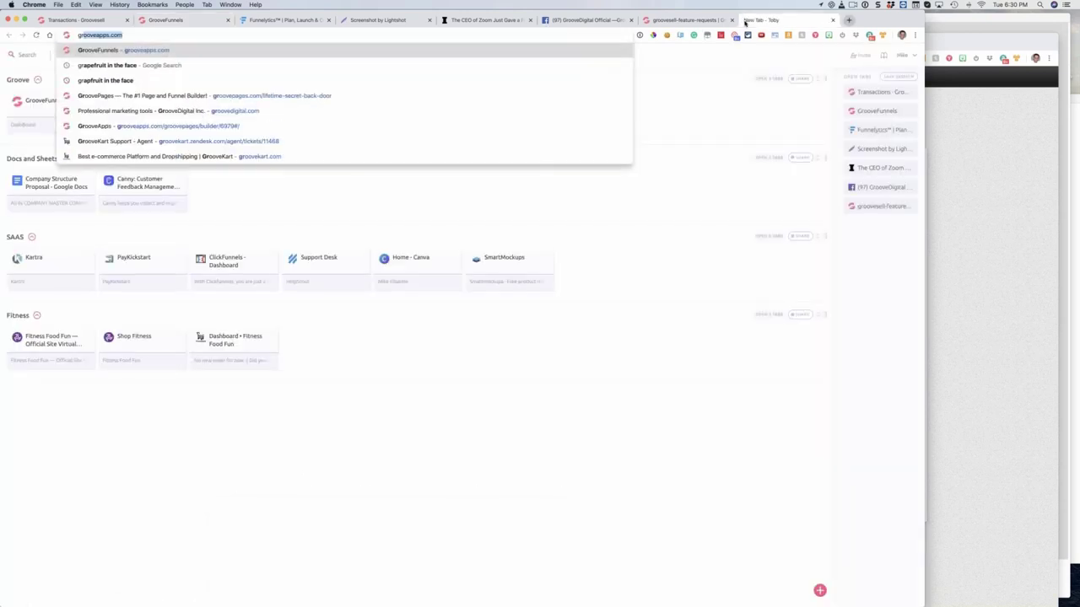
{"action": "key", "text": "BackSpace"}
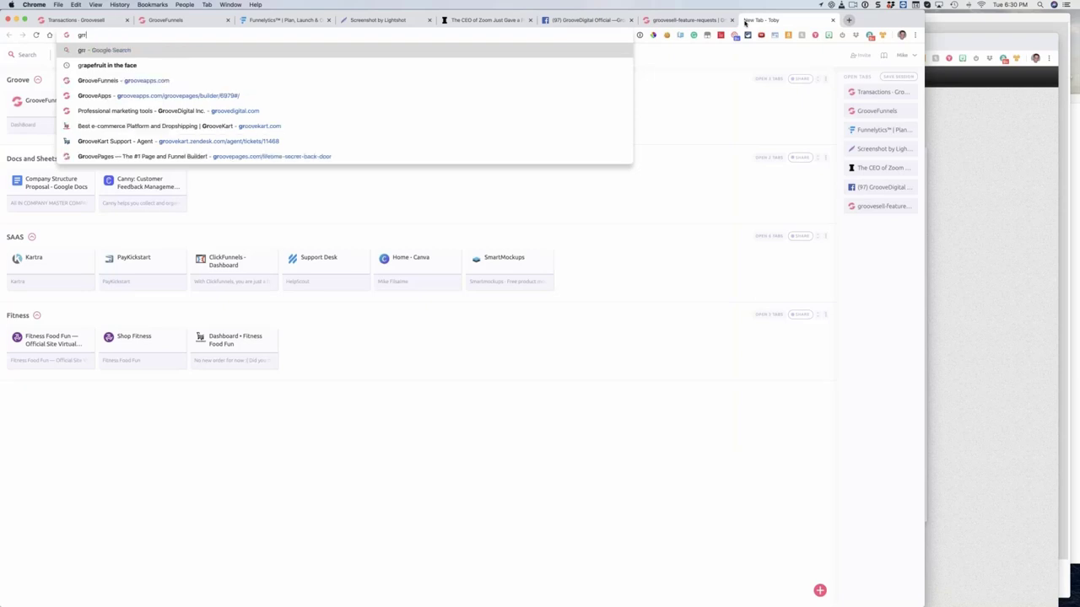
{"action": "type", "text": "oo"}
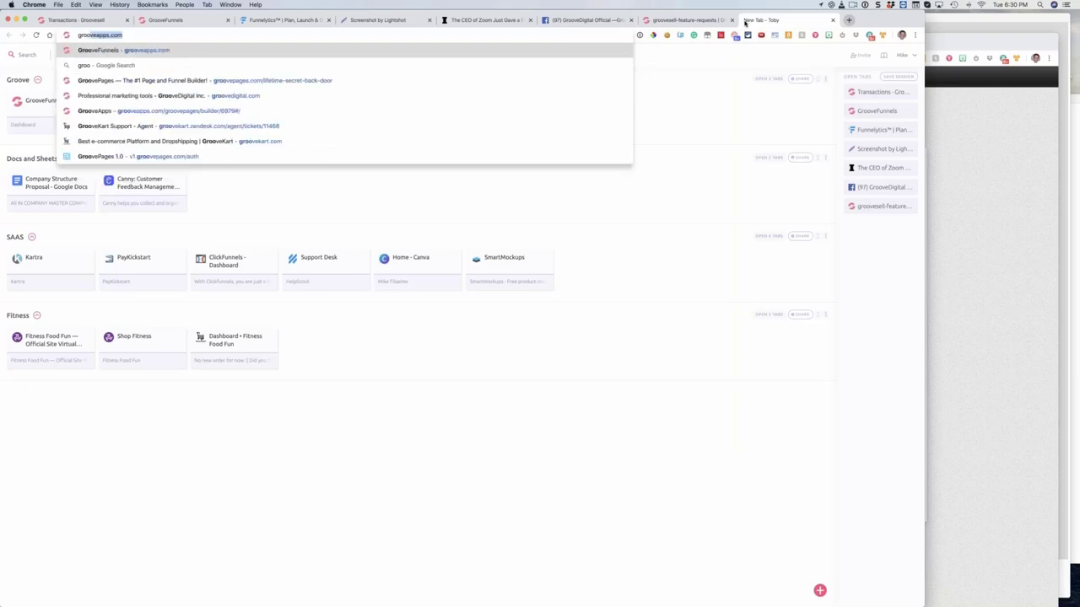
{"action": "type", "text": "vefunnels.com/u"}
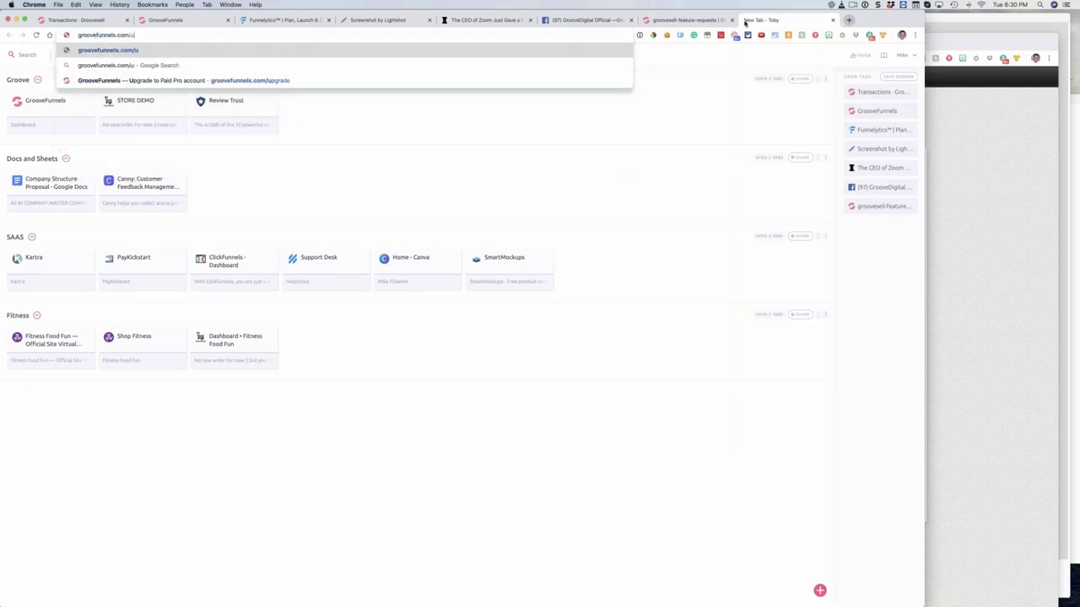
{"action": "key", "text": "BackSpace"}
{"action": "key", "text": "BackSpace"}
{"action": "key", "text": "Return"}
Step: Look over the GrooveFunnels home page's tool and feature sections, and close the page to return to the builder
{"action": "scroll", "coordinate": [581, 103], "scroll_direction": "down", "scroll_amount": 1}
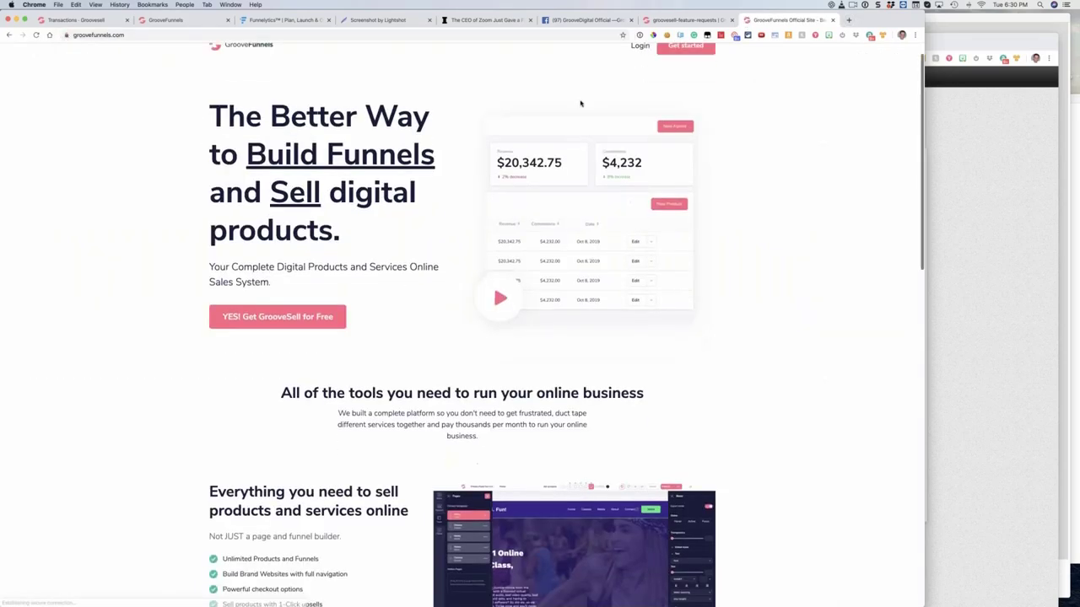
{"action": "scroll", "coordinate": [700, 122], "scroll_direction": "down", "scroll_amount": 10}
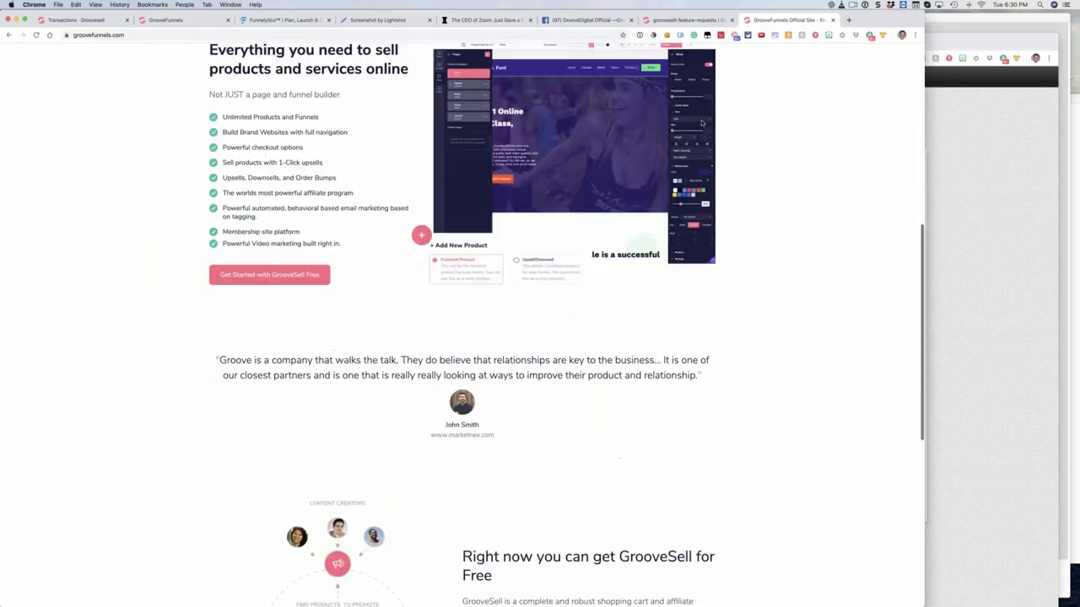
{"action": "scroll", "coordinate": [701, 123], "scroll_direction": "down", "scroll_amount": 5}
{"action": "scroll", "coordinate": [701, 123], "scroll_direction": "up", "scroll_amount": 8}
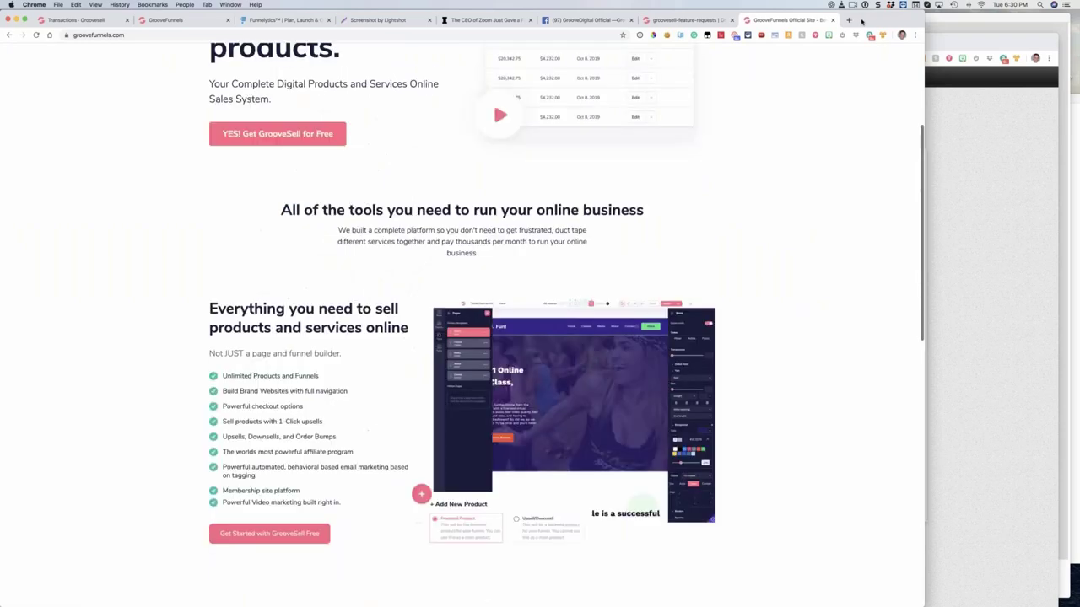
{"action": "scroll", "coordinate": [492, 100], "scroll_direction": "up", "scroll_amount": 5}
{"action": "key", "text": "super+w"}
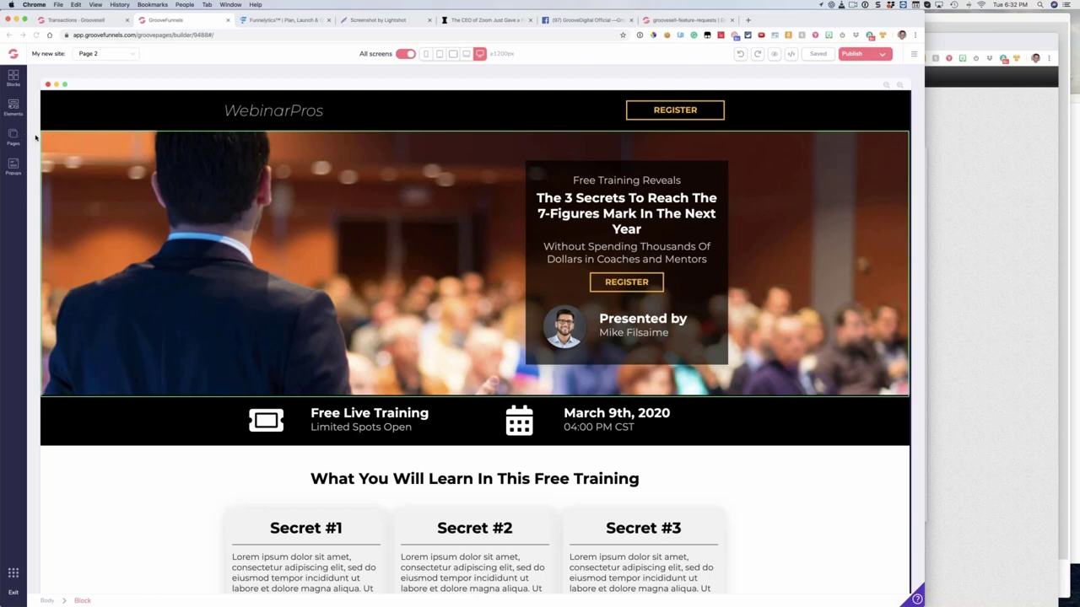
Step: Select the WebinarPros header block on Page 2 and view its Save Block options without saving
{"action": "left_click", "coordinate": [277, 113]}
{"action": "left_click", "coordinate": [255, 110]}
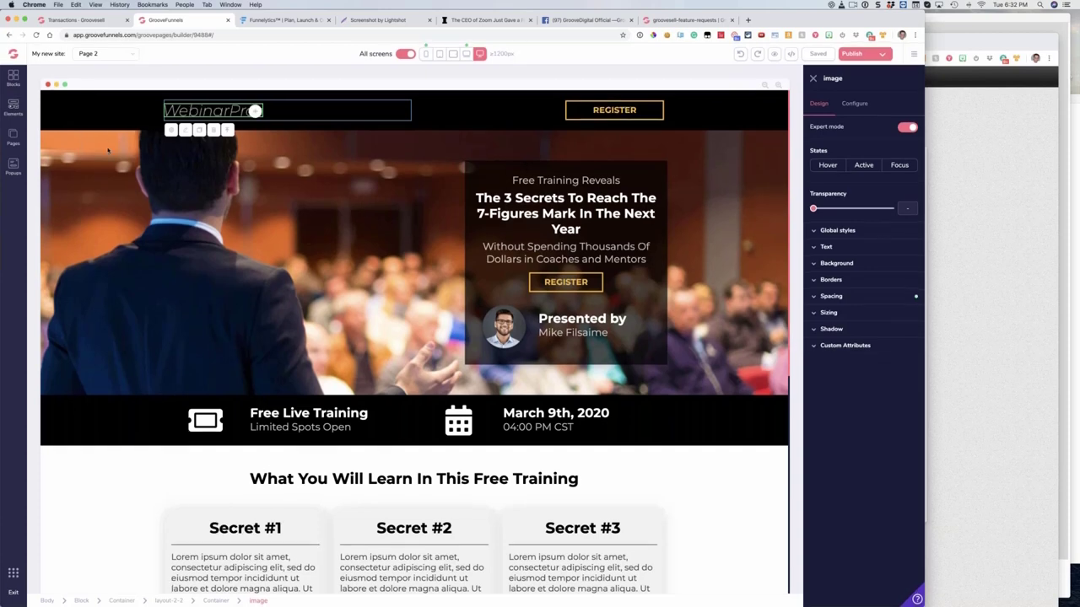
{"action": "left_click", "coordinate": [83, 126]}
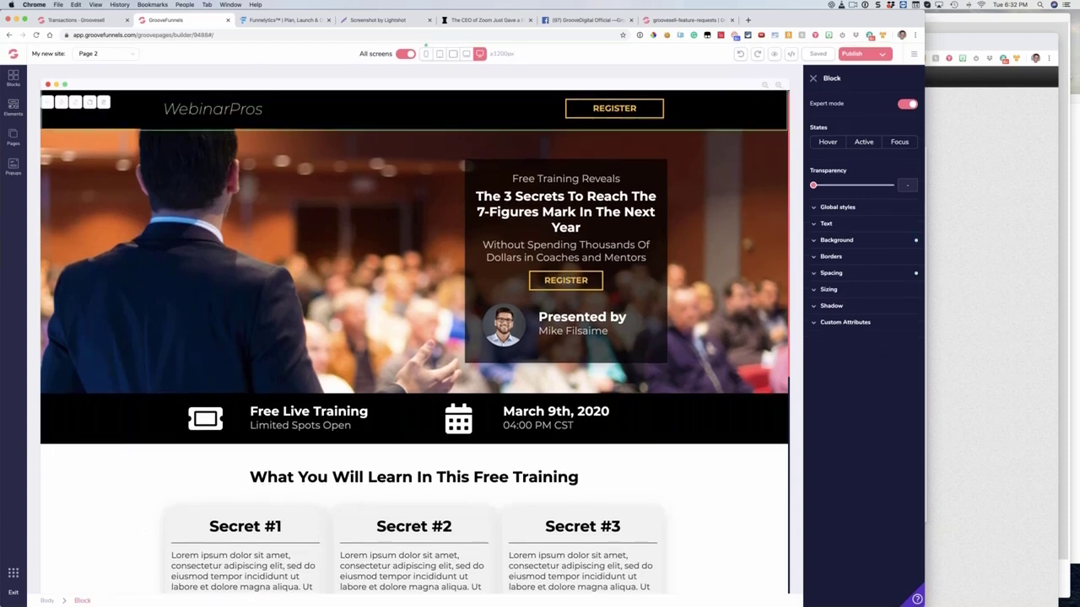
{"action": "scroll", "coordinate": [106, 571], "scroll_direction": "down", "scroll_amount": 5}
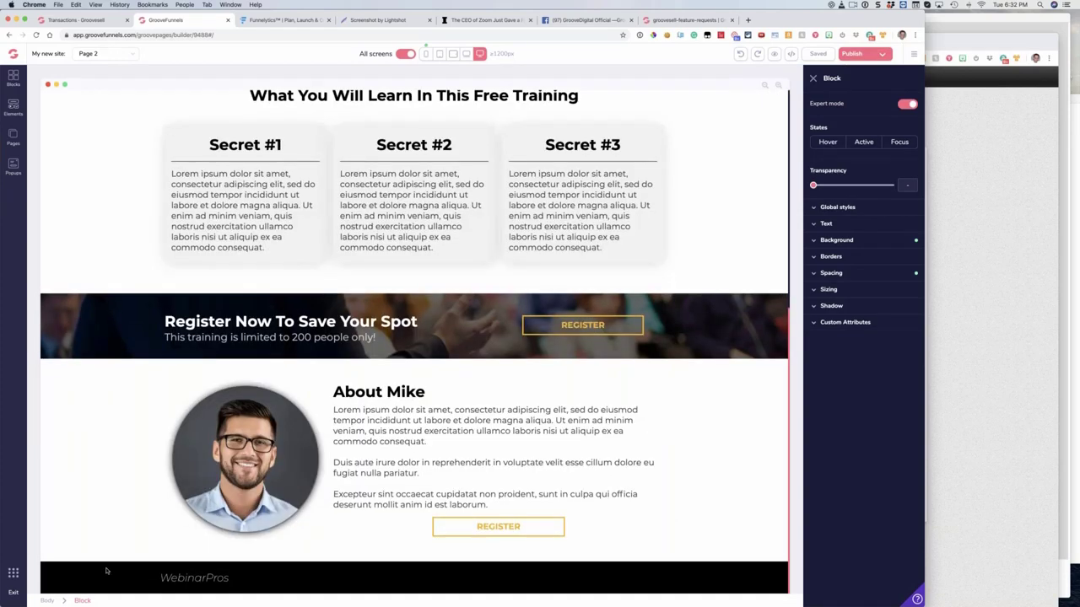
{"action": "scroll", "coordinate": [126, 338], "scroll_direction": "up", "scroll_amount": 5}
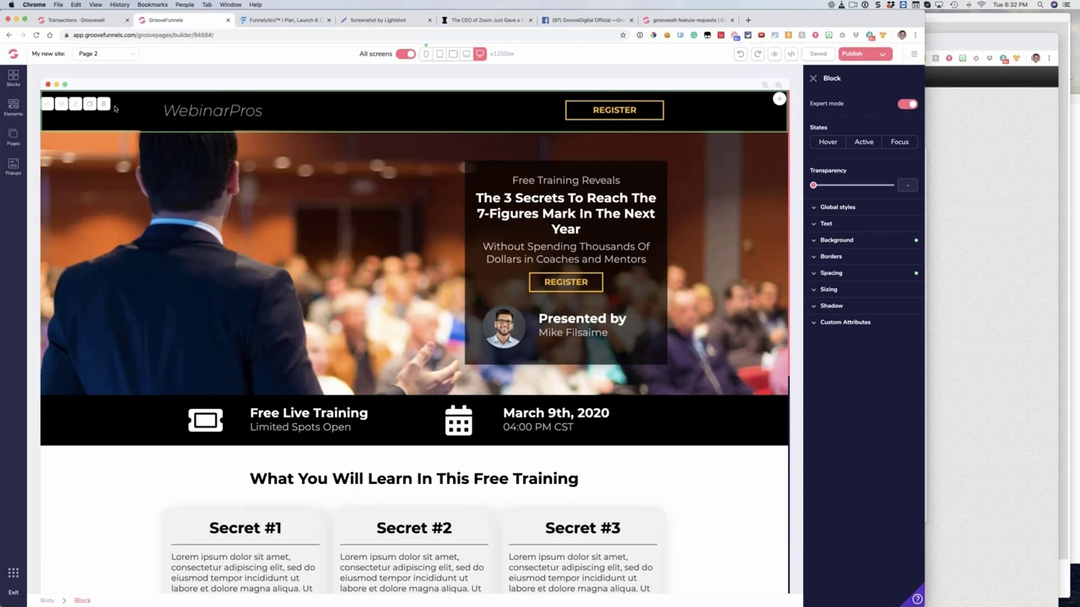
{"action": "left_click", "coordinate": [61, 104]}
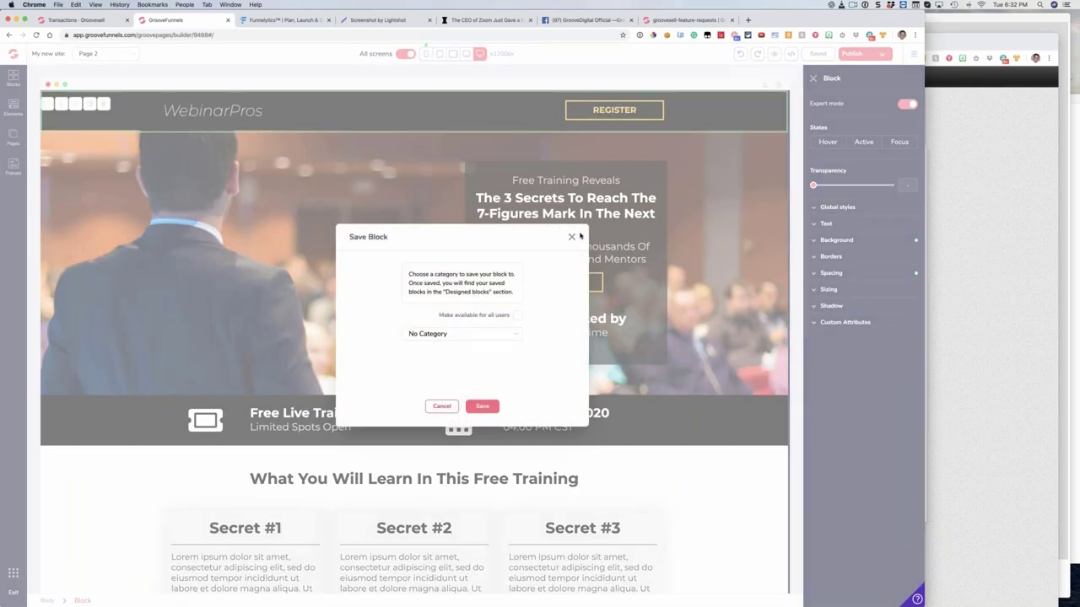
{"action": "left_click", "coordinate": [571, 239]}
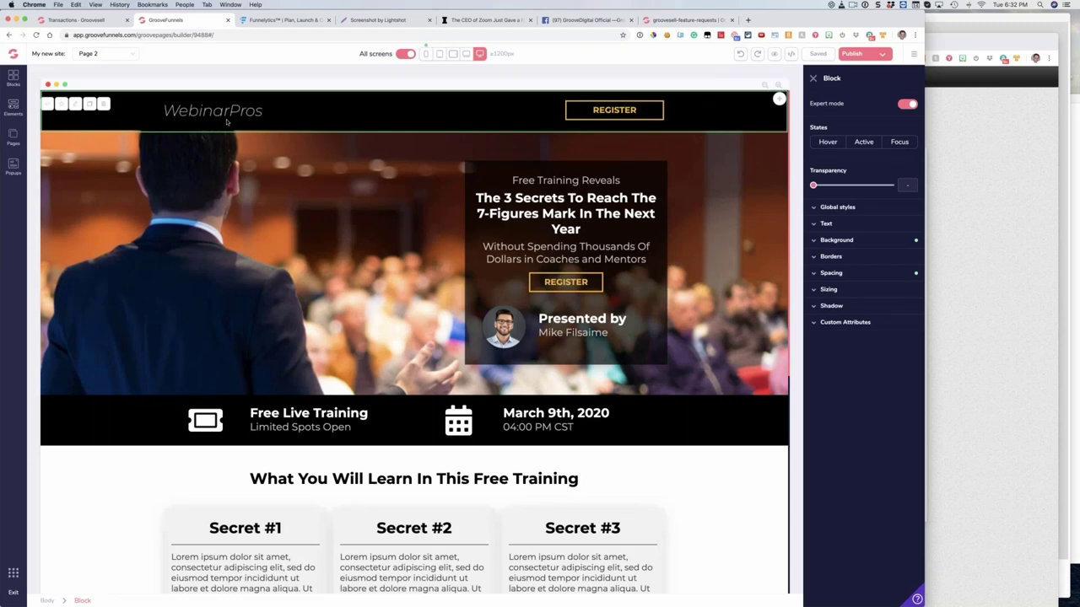
Step: Browse the Covers category of the designed blocks and collapse it again
{"action": "left_click", "coordinate": [14, 78]}
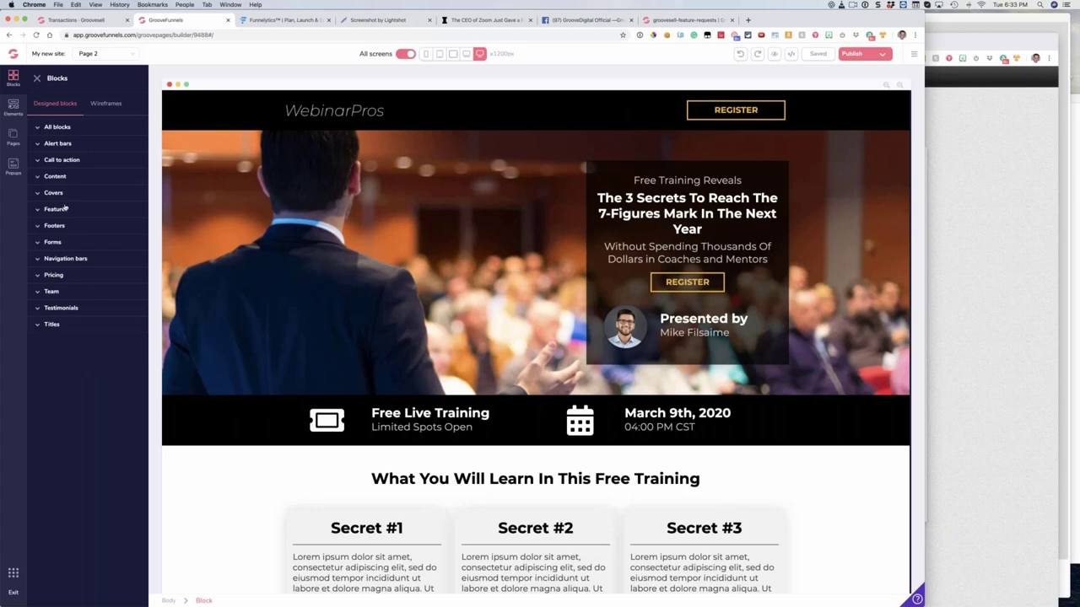
{"action": "left_click", "coordinate": [56, 193]}
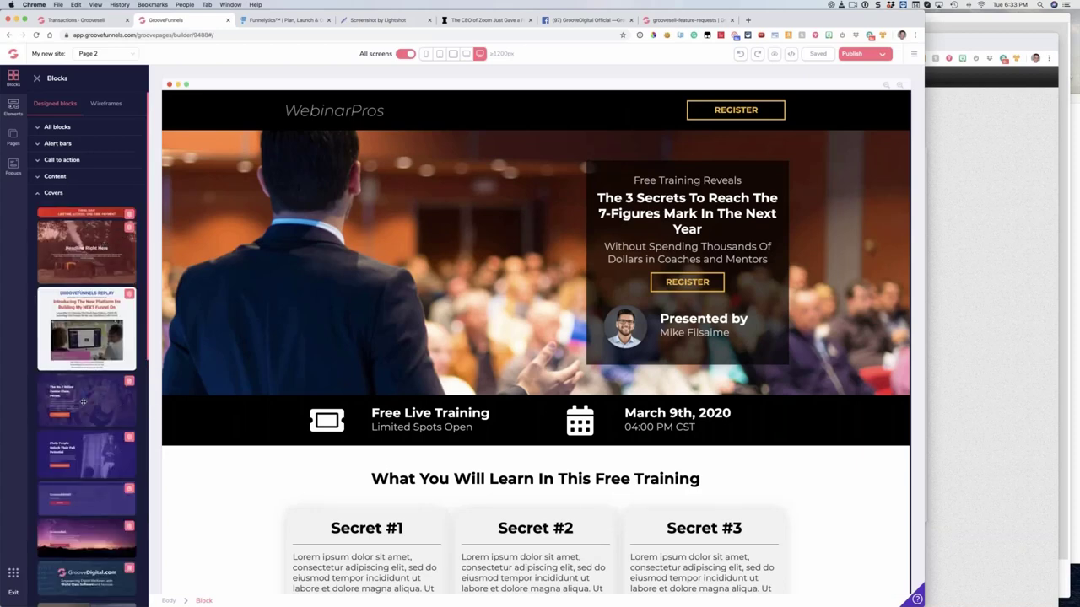
{"action": "scroll", "coordinate": [110, 410], "scroll_direction": "down", "scroll_amount": 2}
{"action": "scroll", "coordinate": [130, 414], "scroll_direction": "up", "scroll_amount": 2}
{"action": "left_click", "coordinate": [53, 193]}
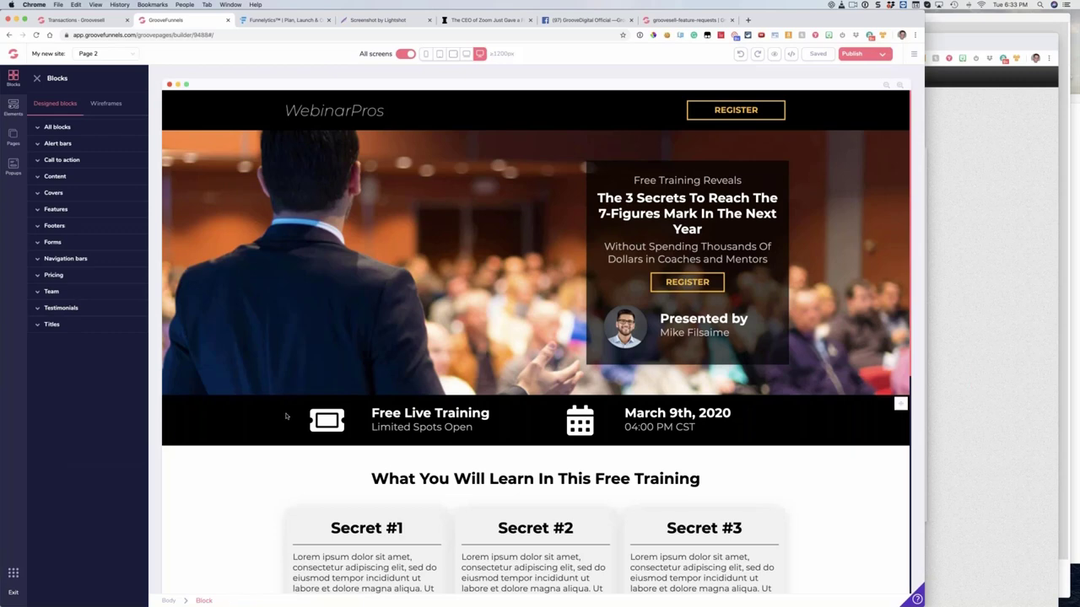
Step: Select the black WebinarPros footer block at the end of Page 2
{"action": "scroll", "coordinate": [284, 416], "scroll_direction": "down", "scroll_amount": 3}
{"action": "scroll", "coordinate": [284, 424], "scroll_direction": "down", "scroll_amount": 6}
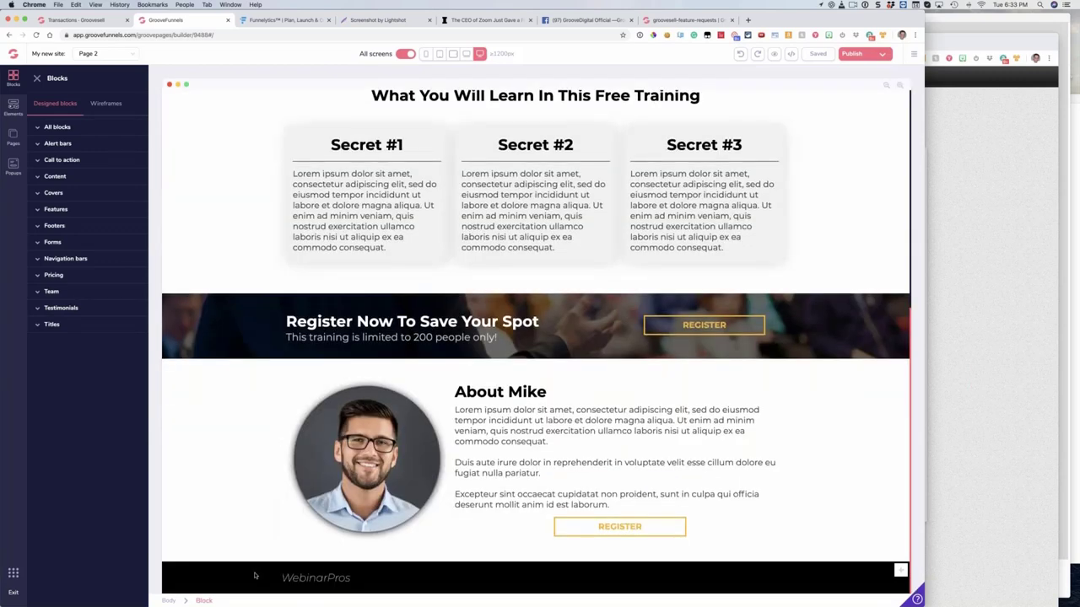
{"action": "left_click", "coordinate": [255, 575]}
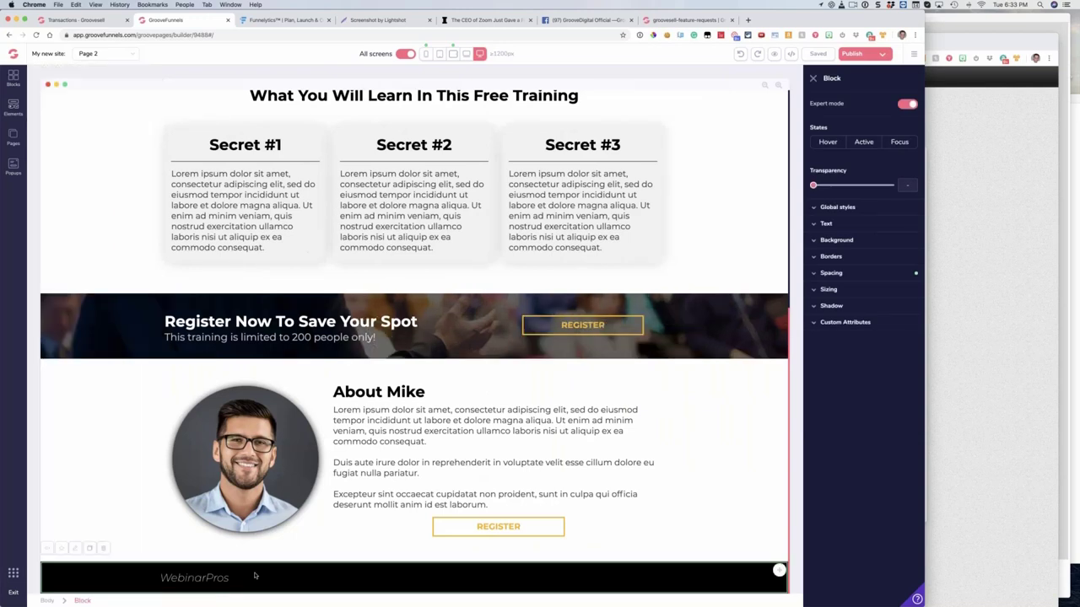
Step: Select the footer's WebinarPros logo, reselect its black block, and show the site's page list
{"action": "left_click", "coordinate": [187, 579]}
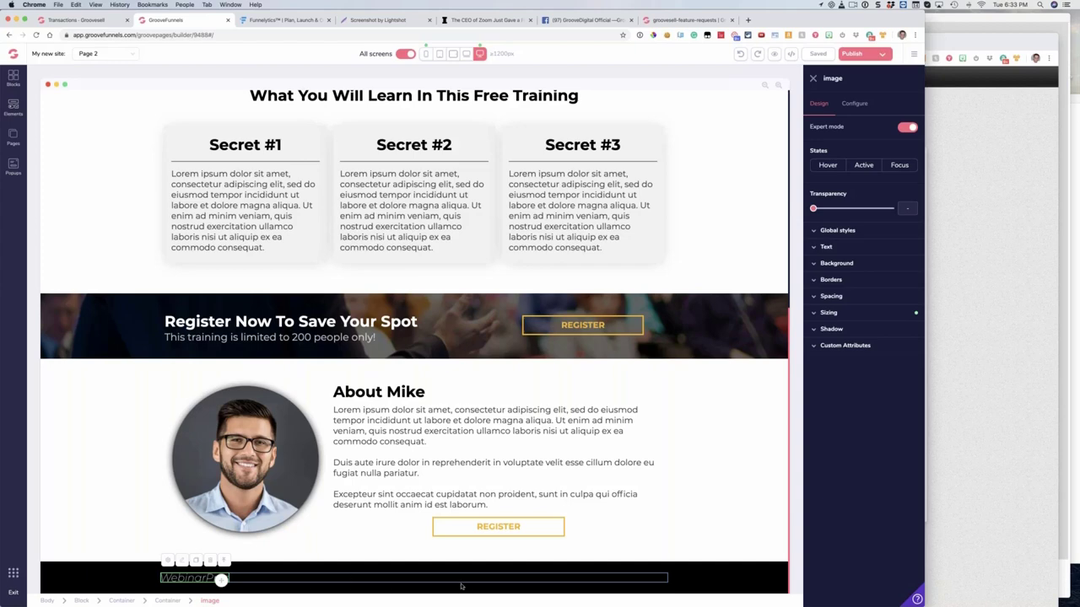
{"action": "left_click", "coordinate": [272, 568]}
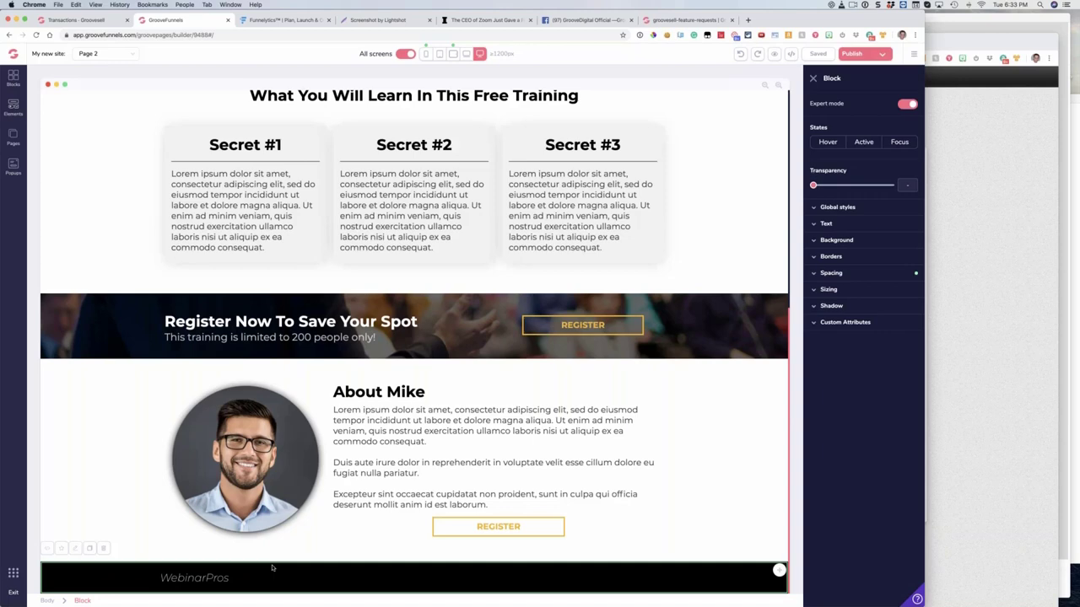
{"action": "scroll", "coordinate": [466, 364], "scroll_direction": "up", "scroll_amount": 5}
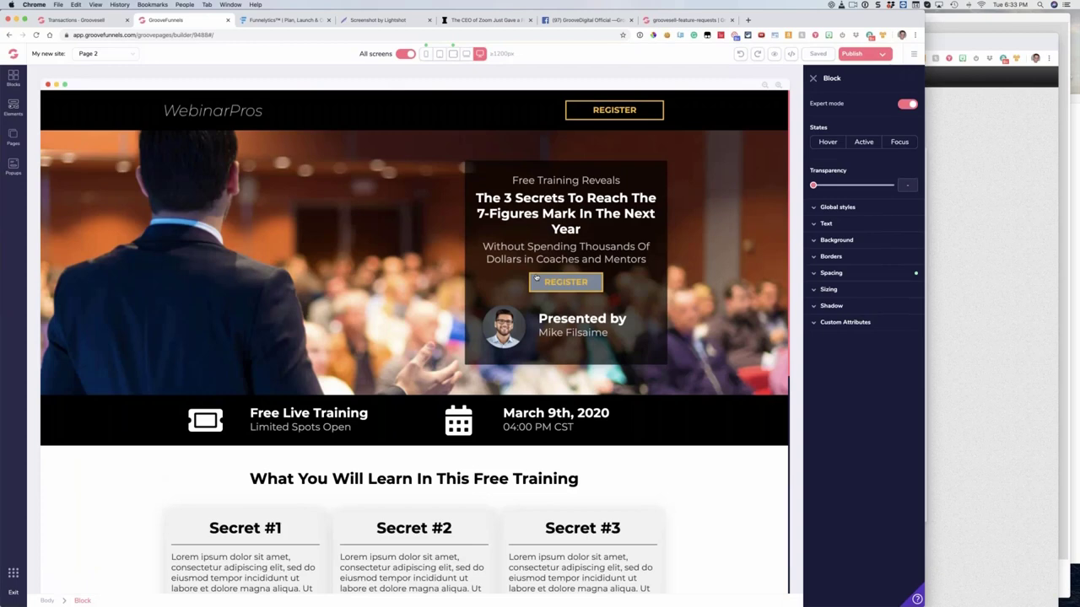
{"action": "left_click", "coordinate": [14, 138]}
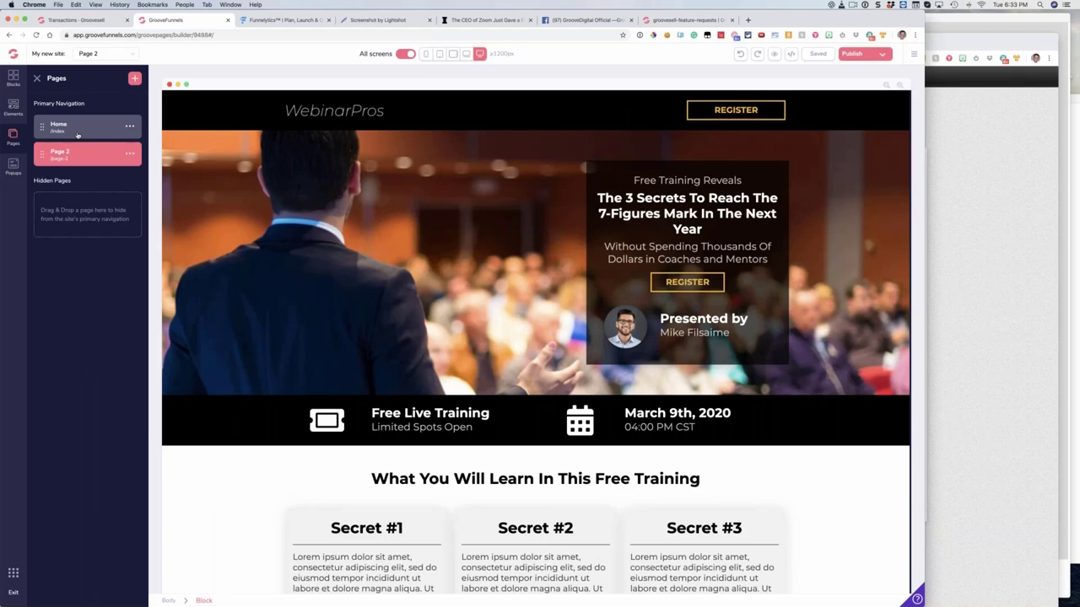
Step: Open the Zeplin projects workspace in a new browser tab
{"action": "left_click", "coordinate": [747, 20]}
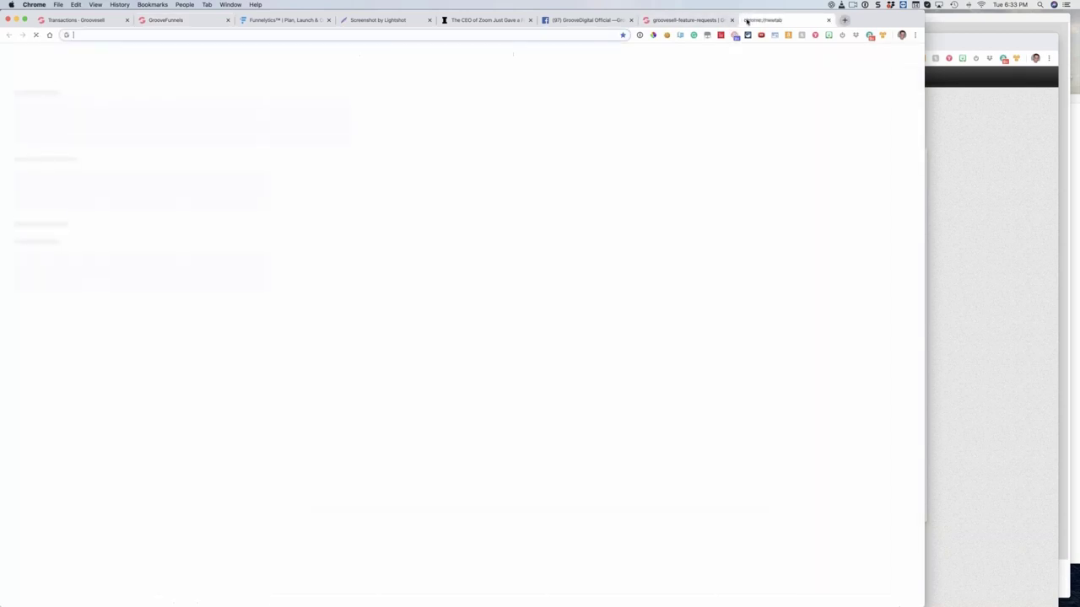
{"action": "type", "text": "zep"}
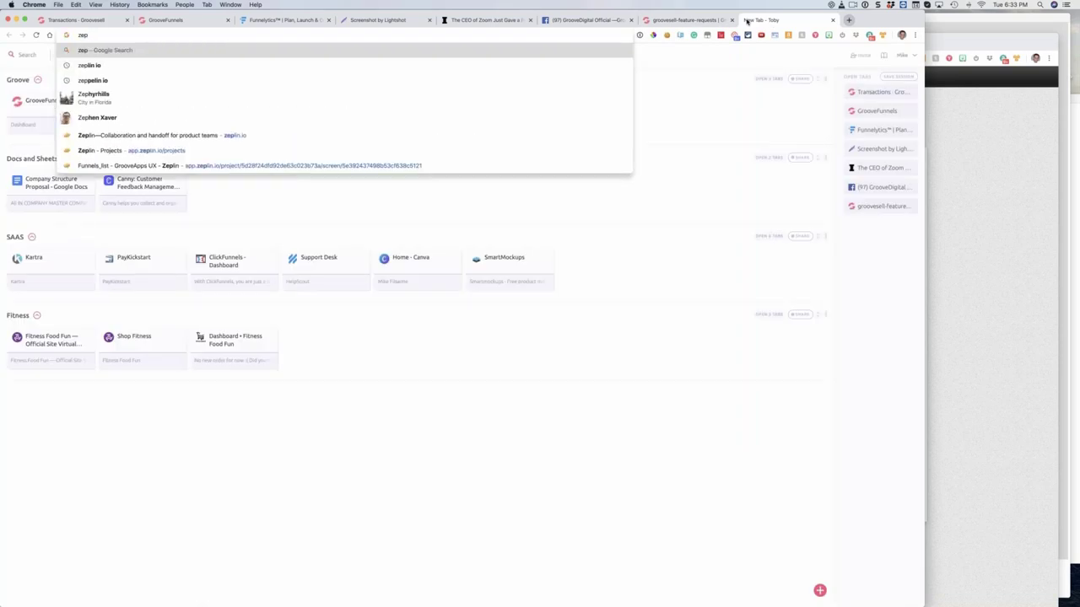
{"action": "key", "text": "Down"}
{"action": "key", "text": "Down"}
{"action": "key", "text": "Down"}
{"action": "key", "text": "Down"}
{"action": "key", "text": "Down"}
{"action": "key", "text": "Return"}
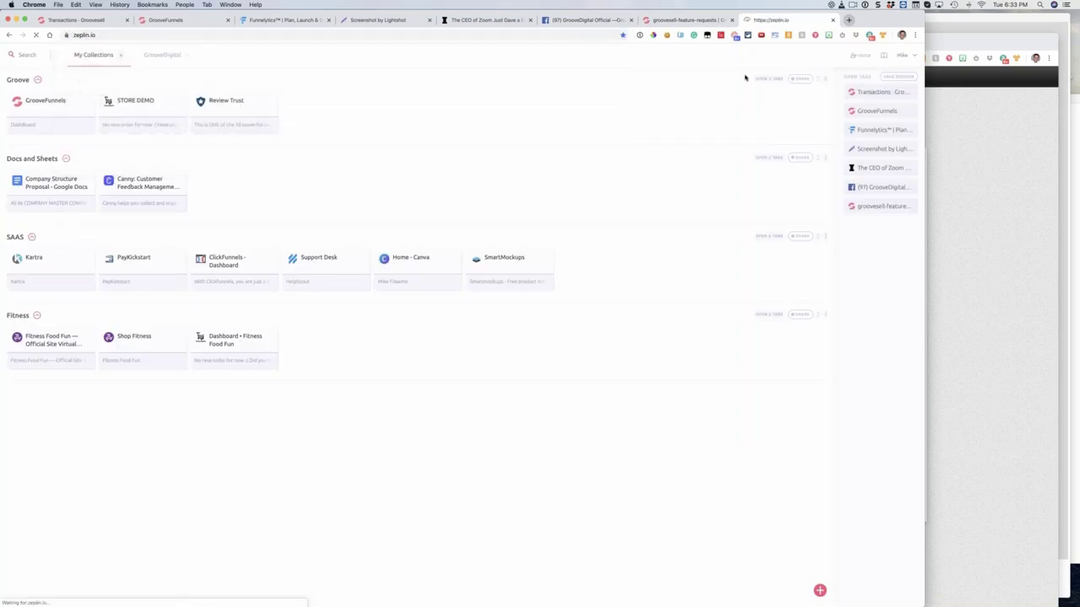
{"action": "left_click", "coordinate": [703, 62]}
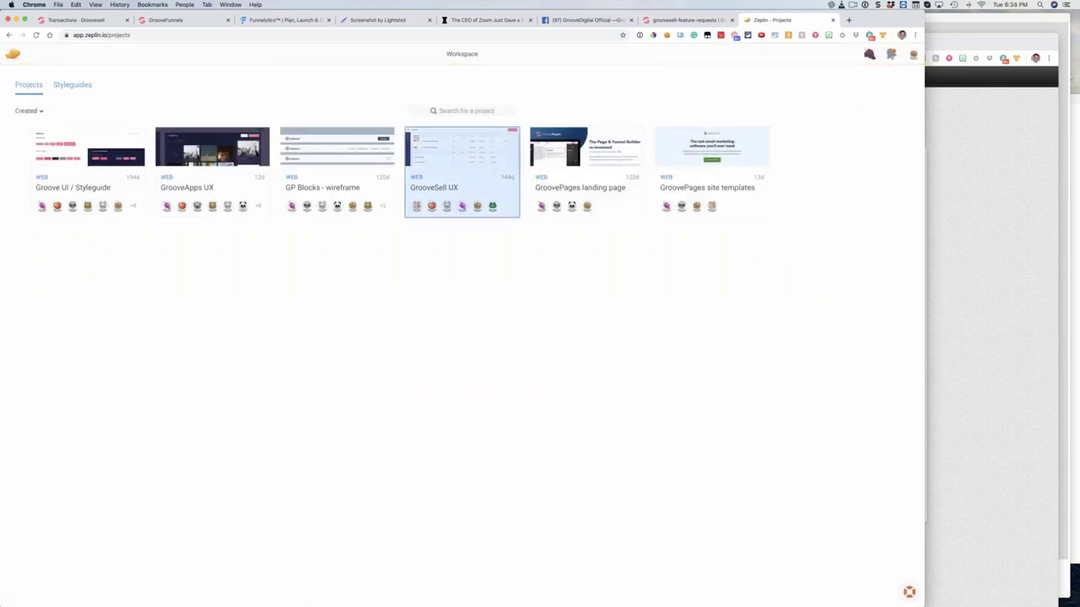
Step: Open the Funnels_list screen in the GrooveApps UX project
{"action": "left_click", "coordinate": [167, 138]}
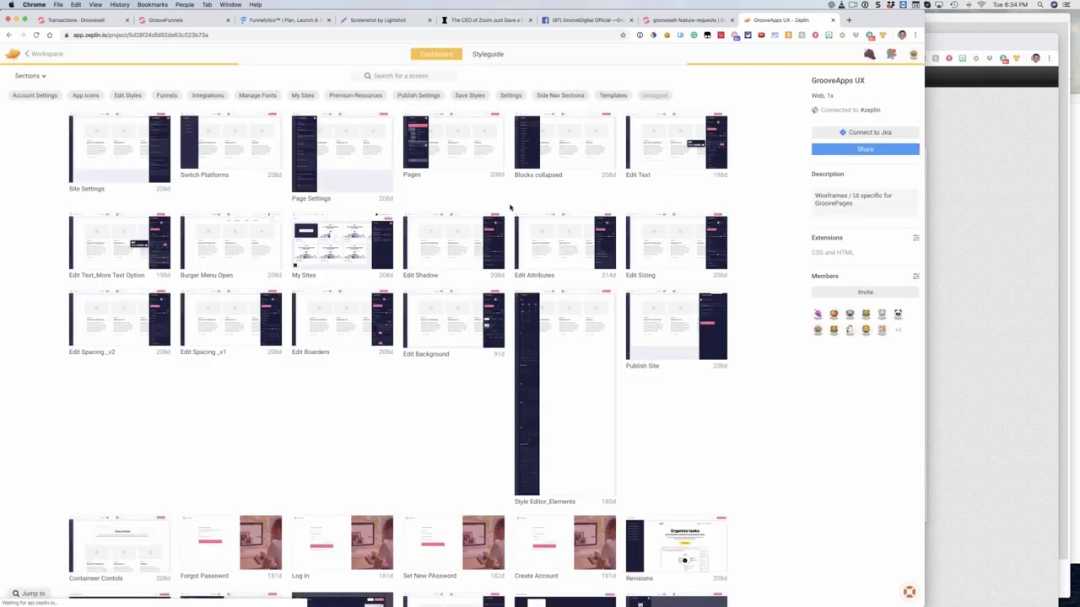
{"action": "scroll", "coordinate": [511, 207], "scroll_direction": "down", "scroll_amount": 15}
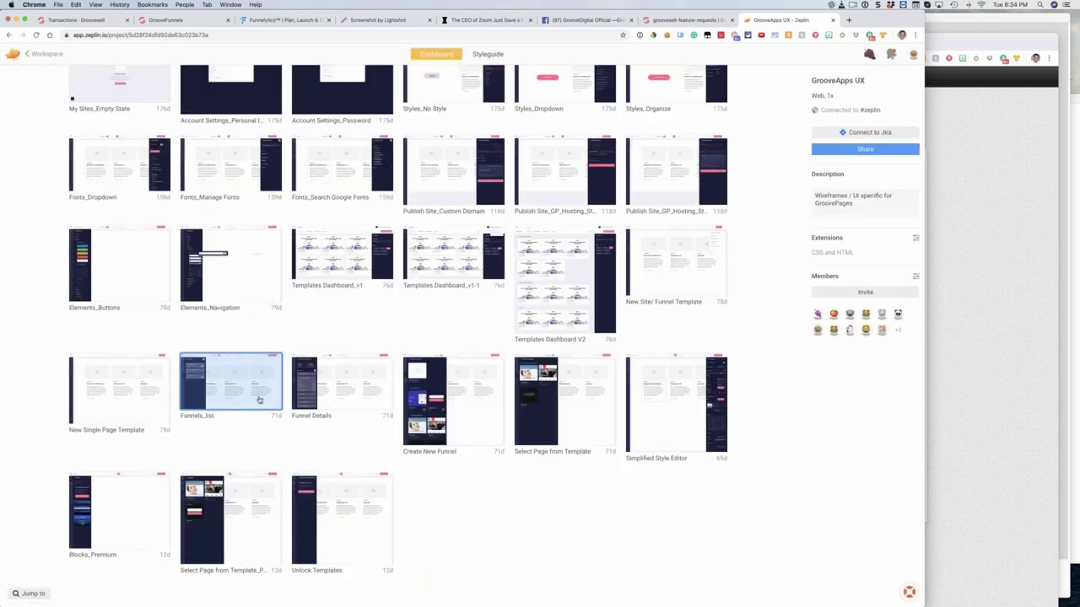
{"action": "left_click", "coordinate": [259, 400]}
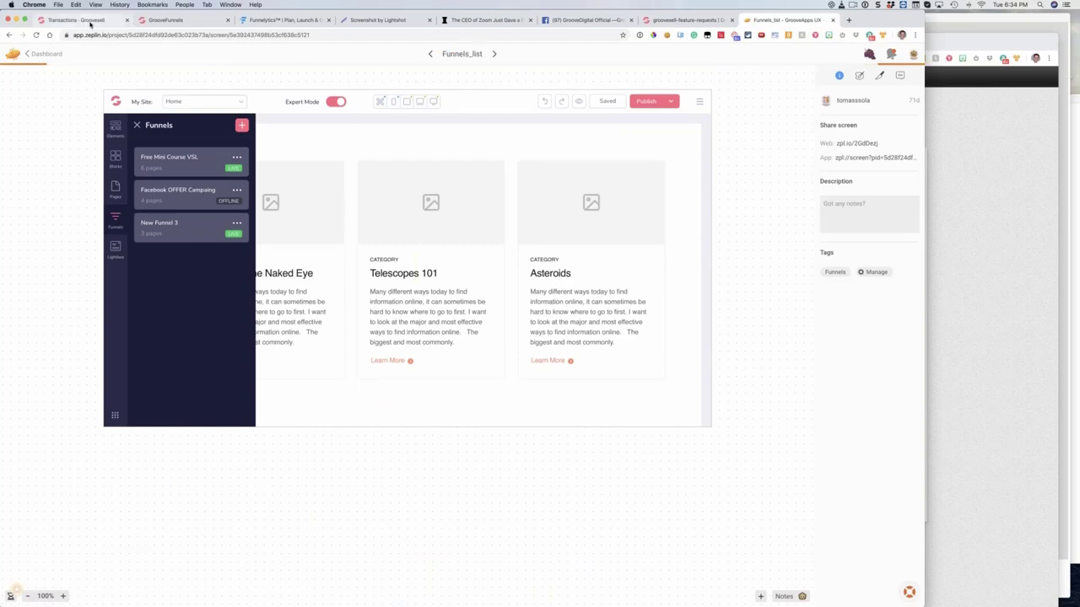
Step: Check the GroovePages builder again and move the Zeplin tab directly before the GrooveFunnels tab
{"action": "left_click", "coordinate": [130, 24]}
{"action": "left_click", "coordinate": [143, 20]}
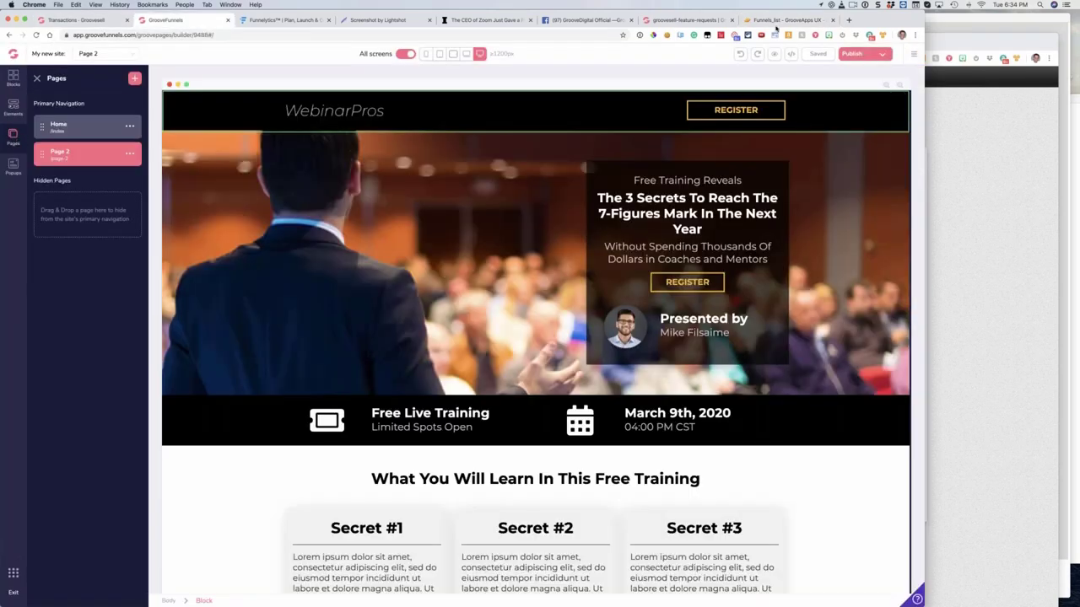
{"action": "left_click_drag", "start_coordinate": [785, 19], "coordinate": [181, 30]}
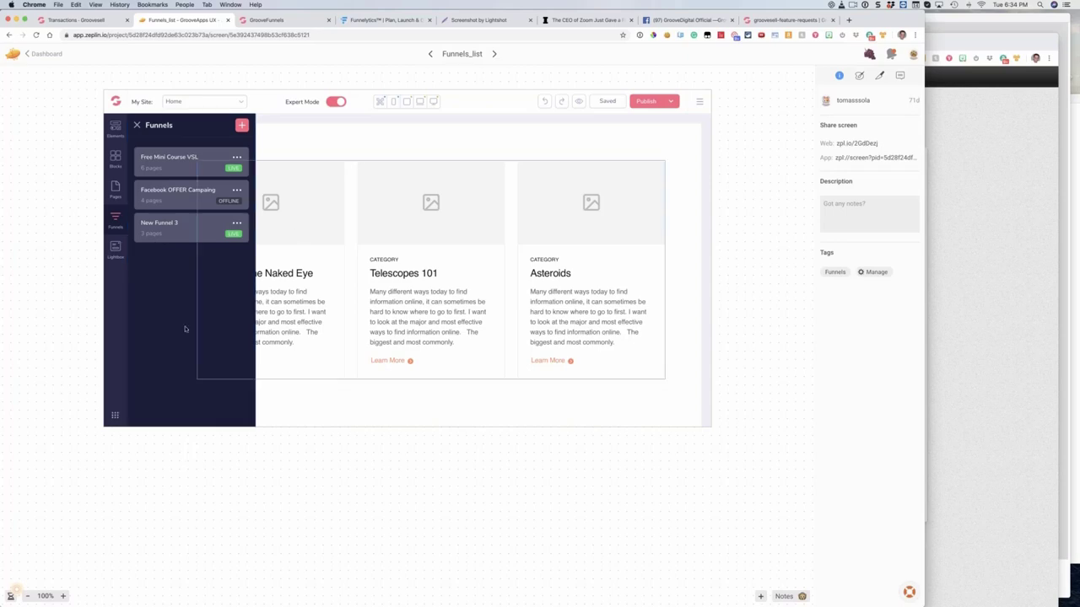
Step: Walk through the Funnels_list, Funnel Details and Create New Funnel mock-ups, and view the VSL Funnel template's page selection
{"action": "left_click", "coordinate": [494, 54]}
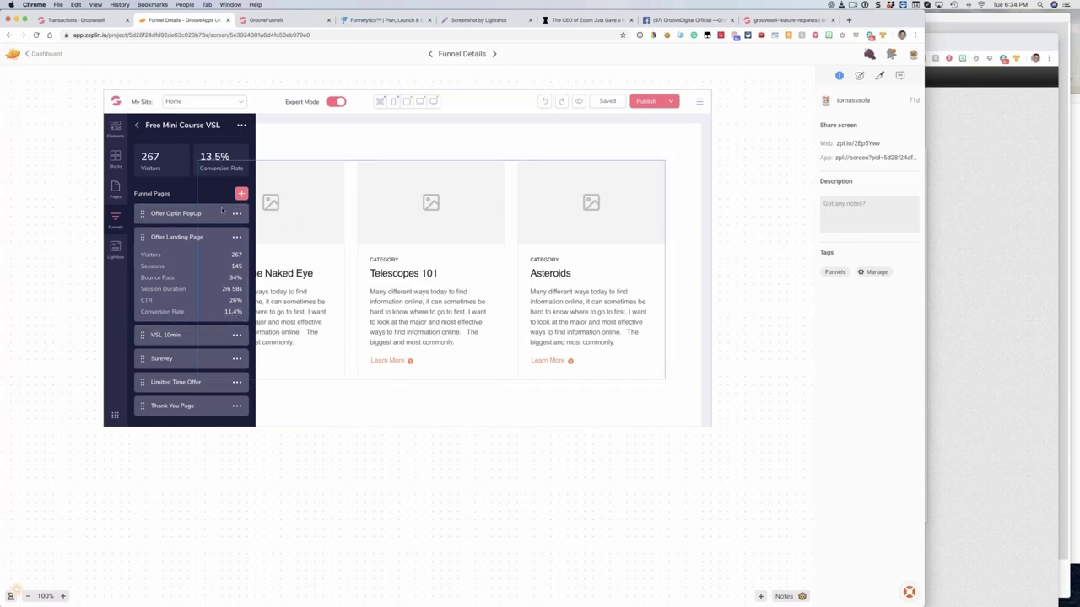
{"action": "left_click", "coordinate": [431, 54]}
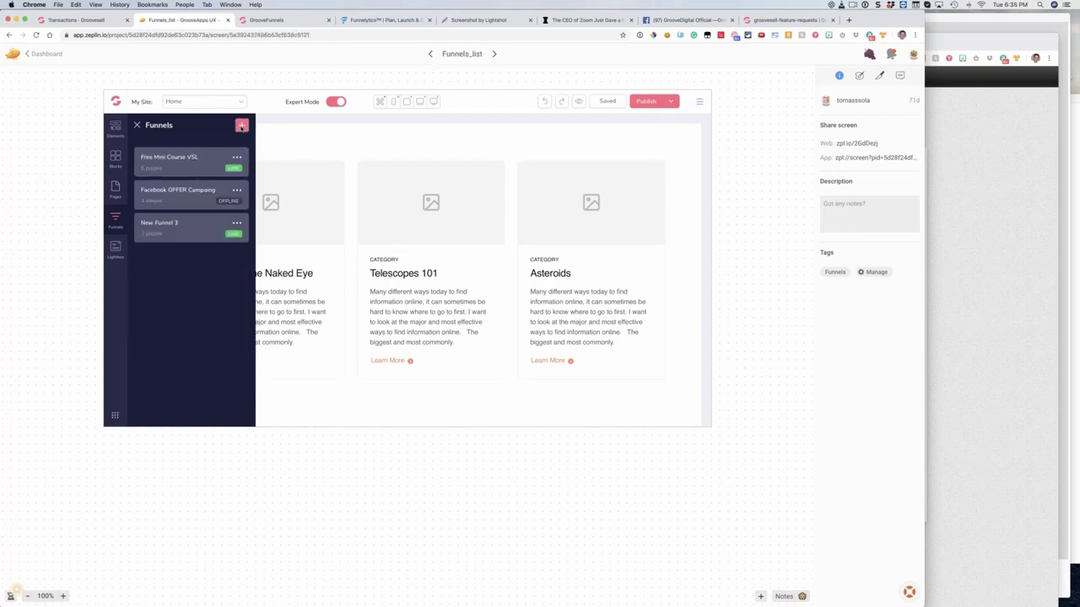
{"action": "left_click", "coordinate": [494, 54]}
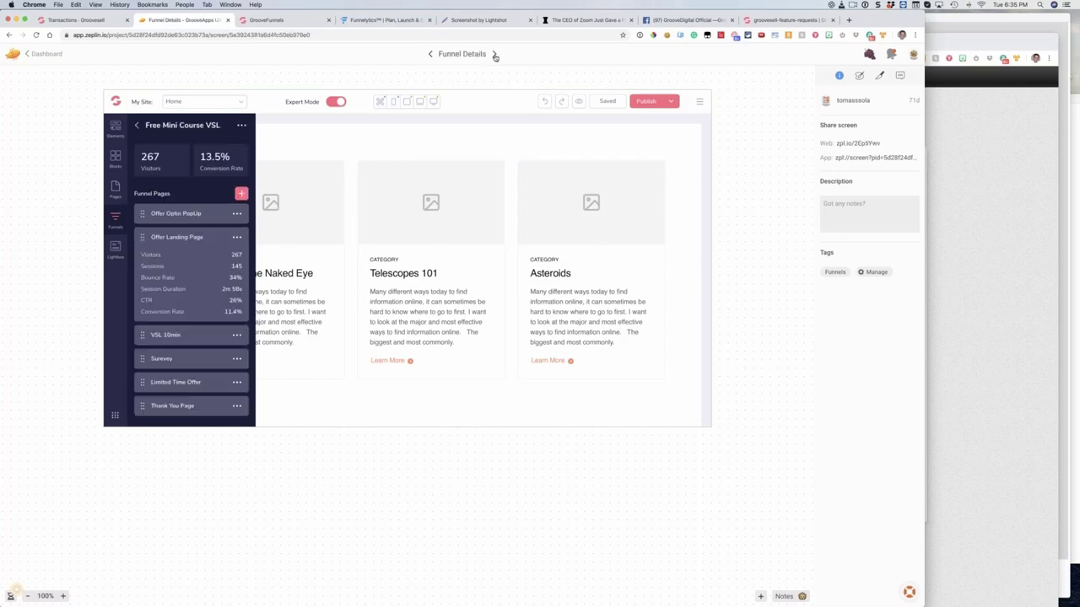
{"action": "left_click", "coordinate": [494, 54]}
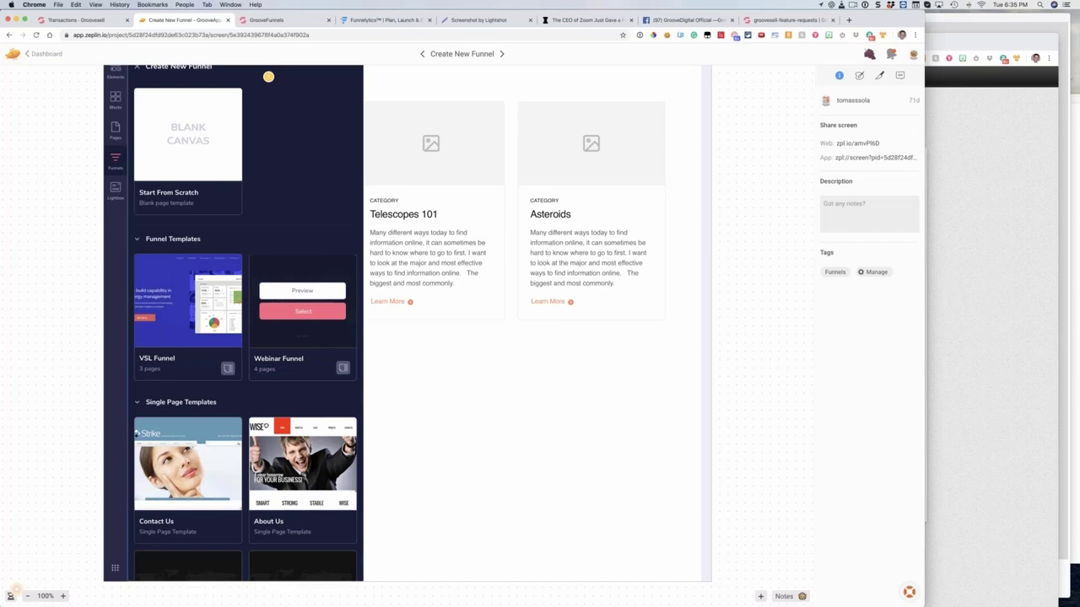
{"action": "left_click", "coordinate": [180, 304]}
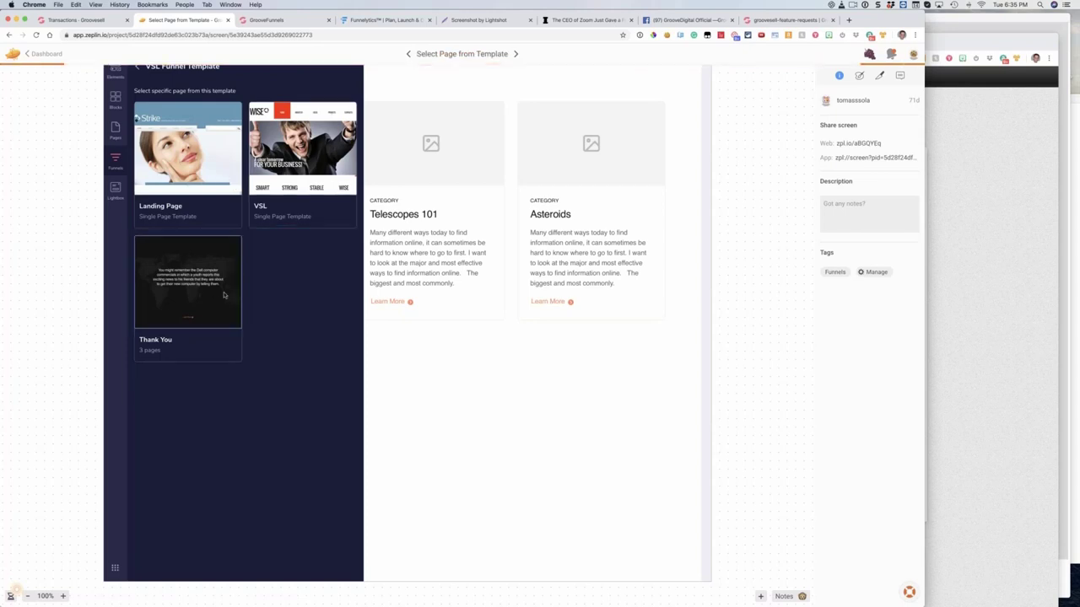
{"action": "scroll", "coordinate": [242, 289], "scroll_direction": "up", "scroll_amount": 2}
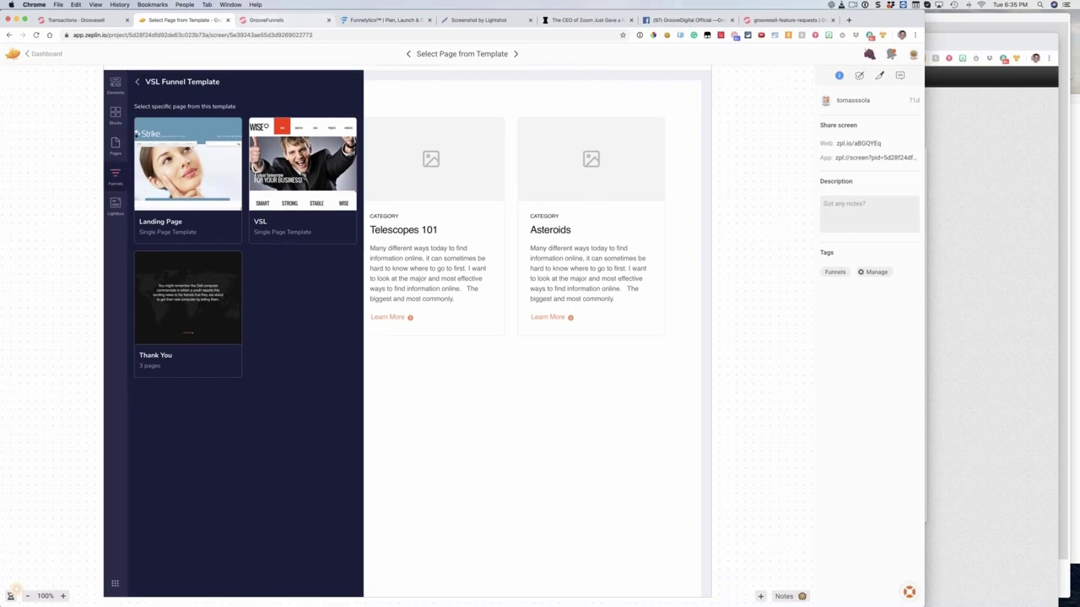
Step: Return to the GroovePages builder, view the publish settings and the page list, and close the list
{"action": "left_click", "coordinate": [257, 18]}
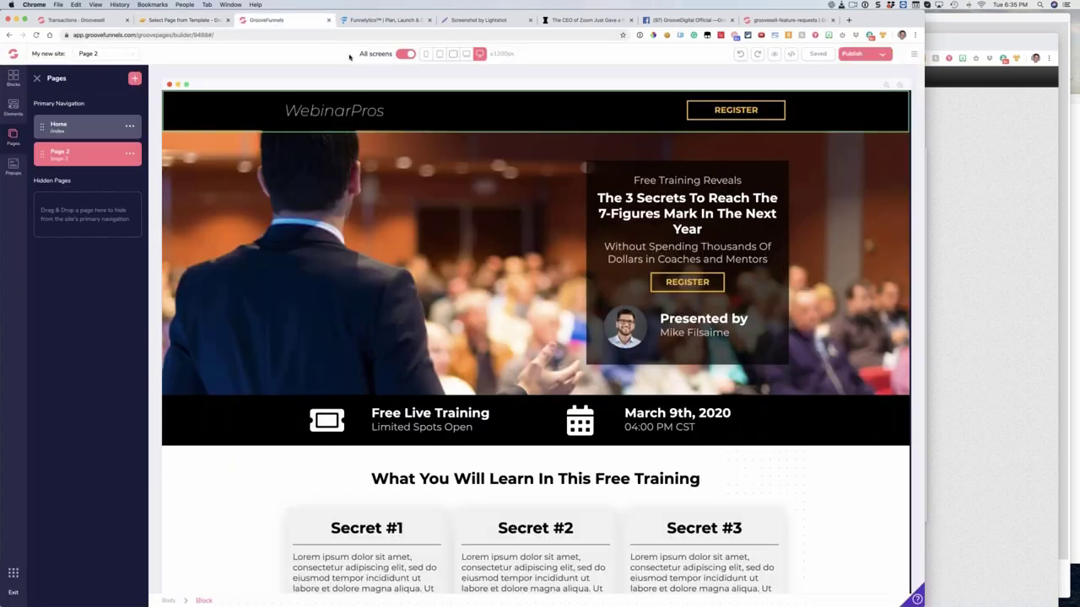
{"action": "left_click", "coordinate": [883, 57]}
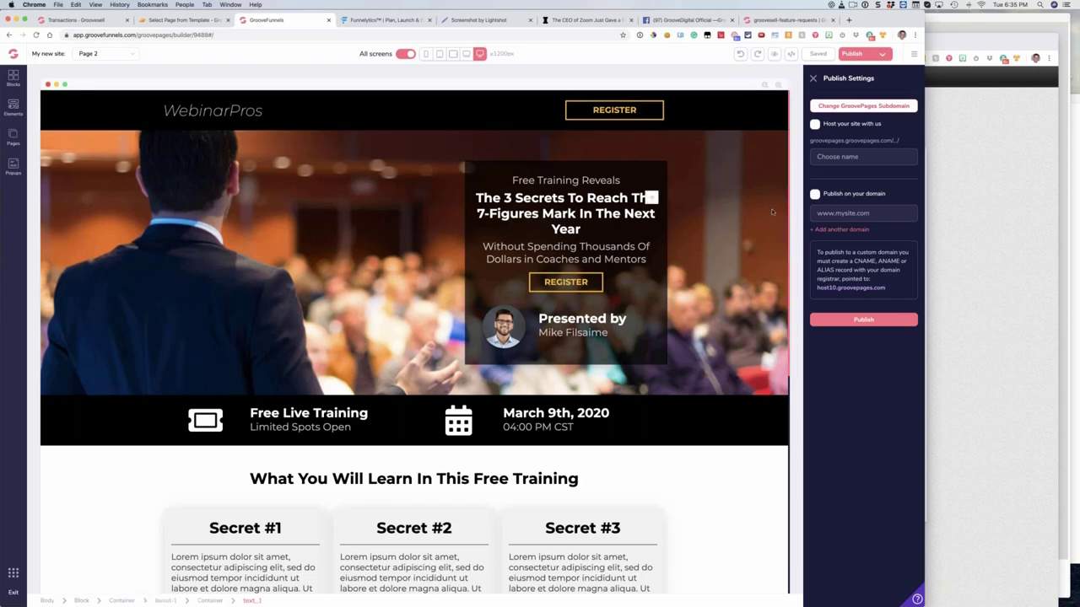
{"action": "left_click", "coordinate": [13, 138]}
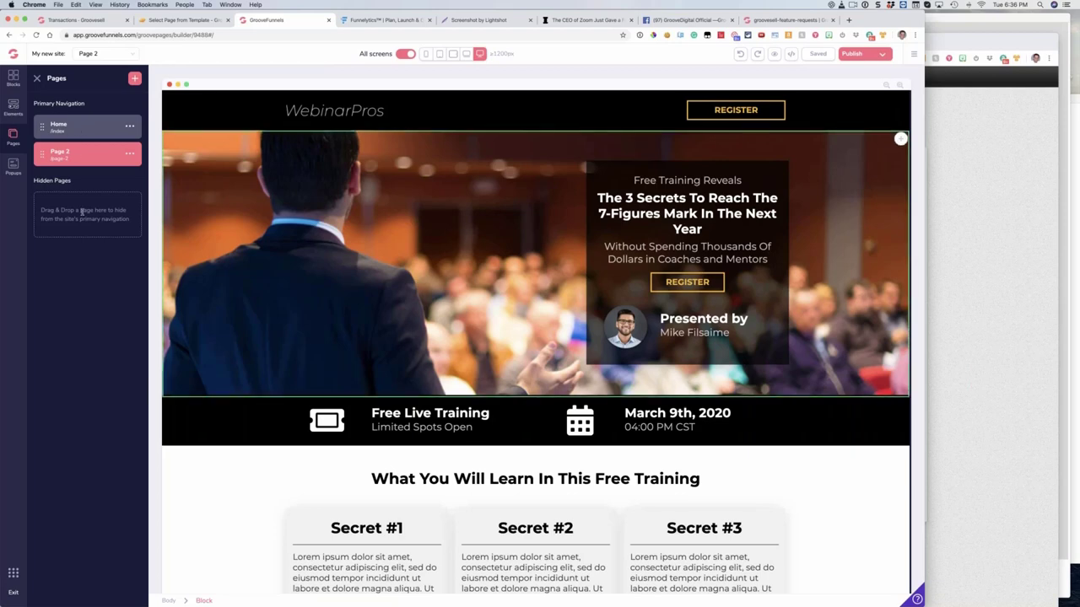
{"action": "left_click", "coordinate": [37, 78]}
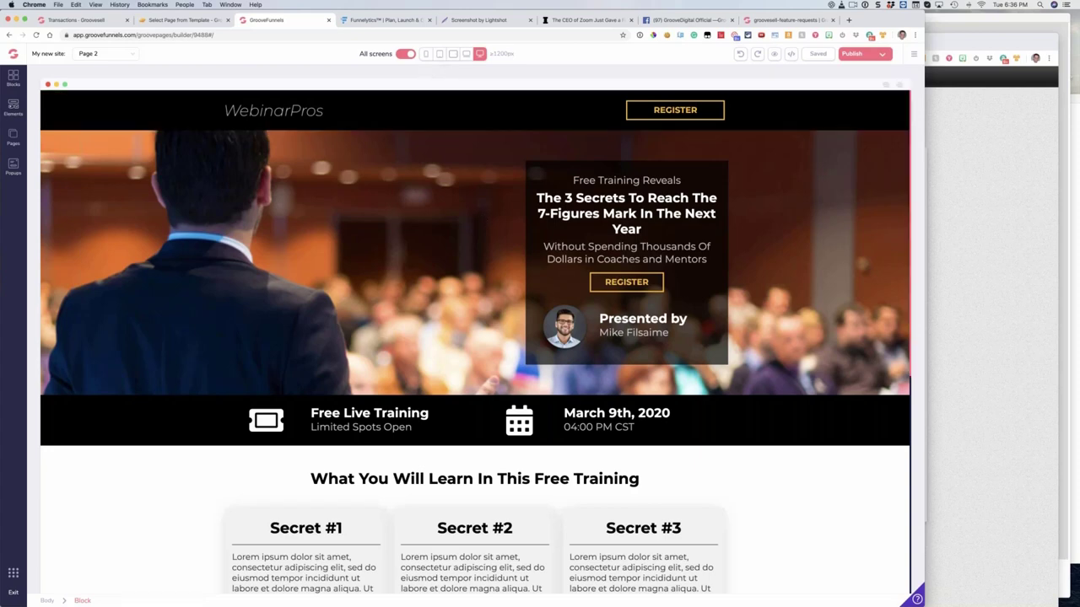
Step: Select the "What You Will Learn In This Free Training" heading, turn off all-screens editing, and view Page 2 at tablet and phone sizes
{"action": "left_click", "coordinate": [422, 478]}
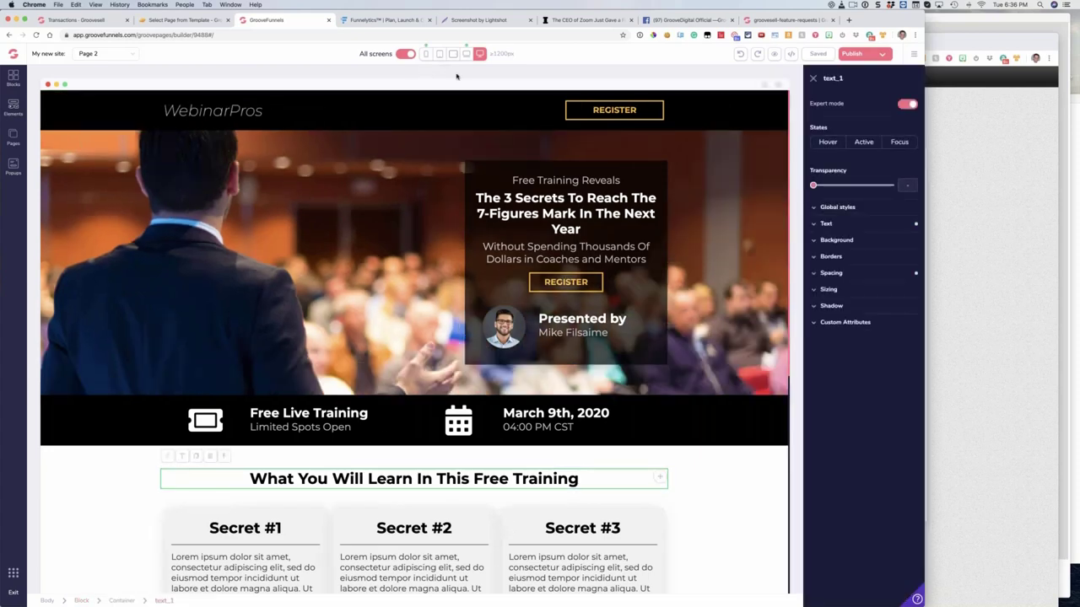
{"action": "left_click", "coordinate": [406, 54]}
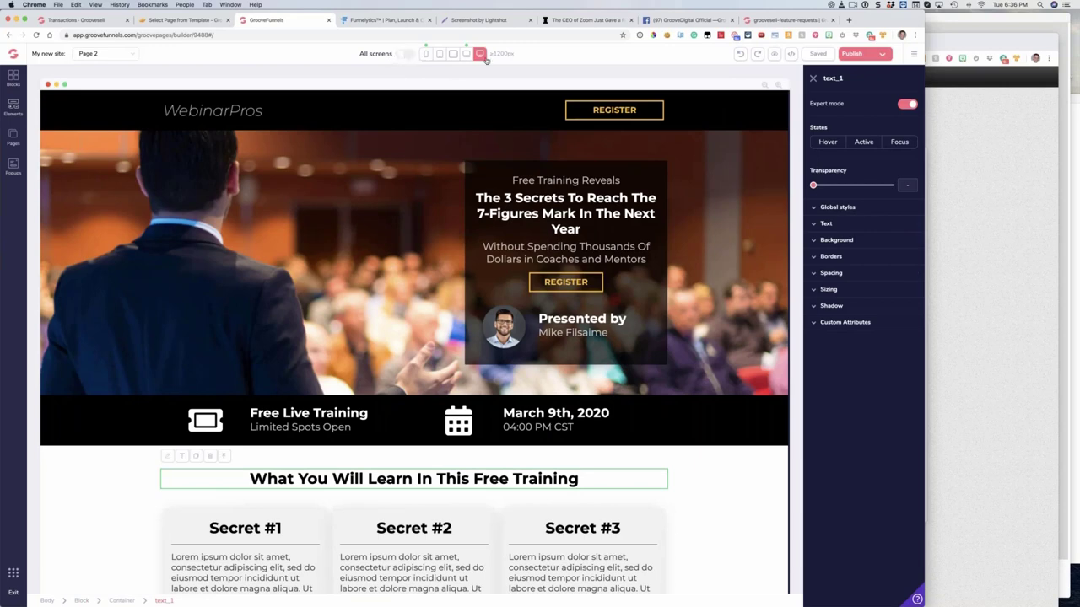
{"action": "left_click", "coordinate": [455, 54]}
{"action": "left_click", "coordinate": [441, 56]}
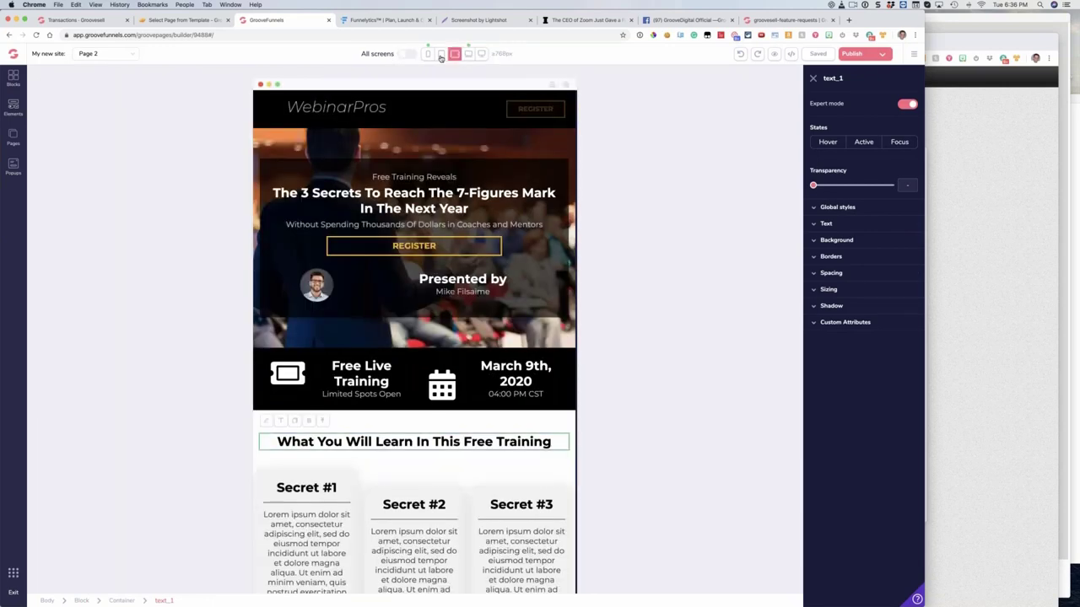
{"action": "left_click", "coordinate": [433, 58]}
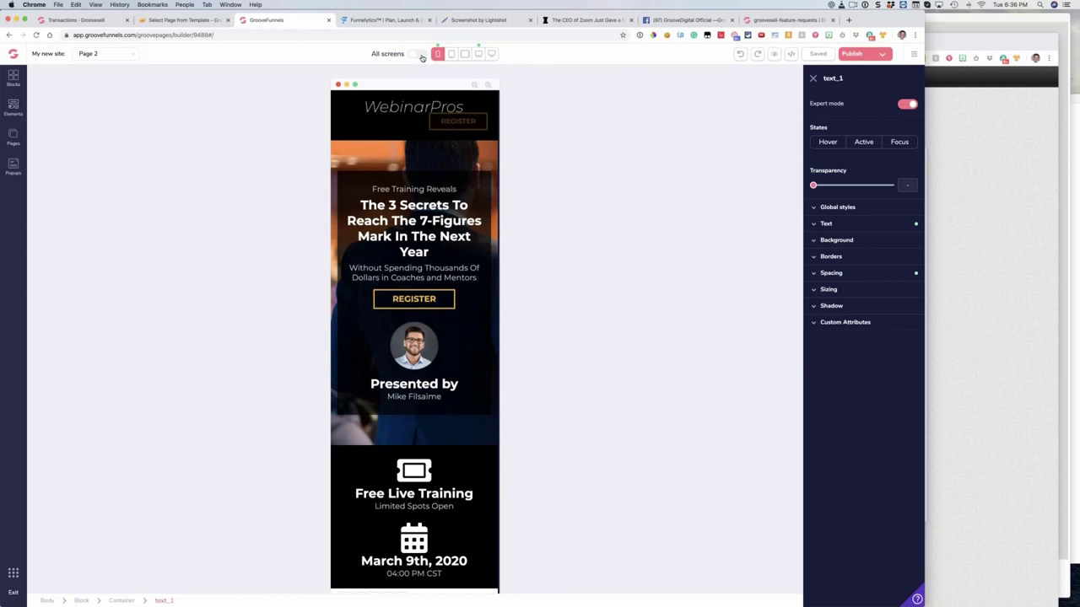
Step: With all-screens editing off in the phone view, set the text size of the "The 3 Secrets To Reach The 7-Figures" headline to xs
{"action": "left_click", "coordinate": [419, 55]}
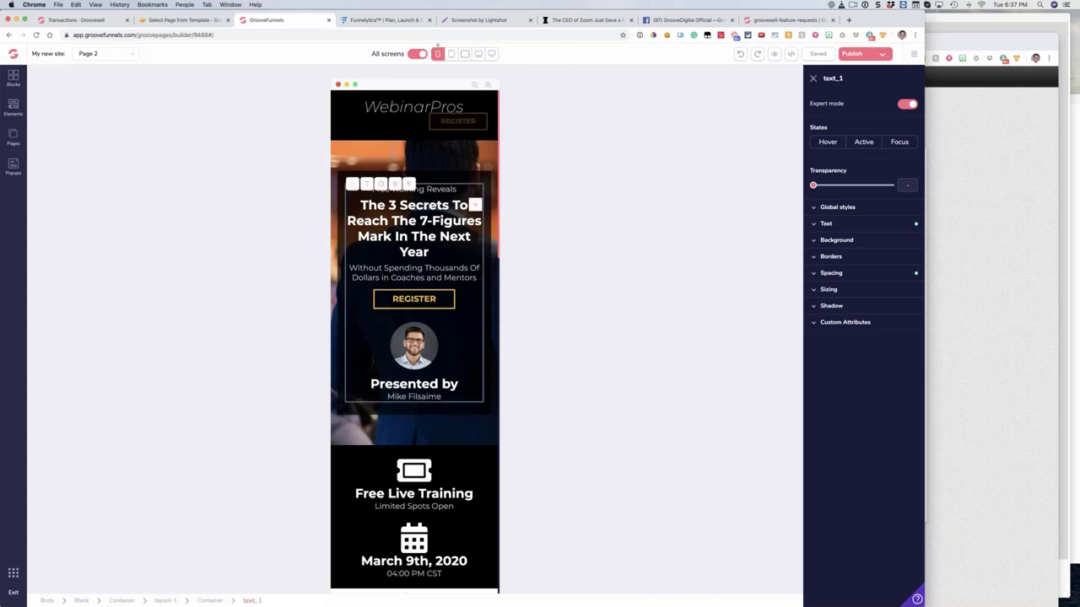
{"action": "left_click", "coordinate": [826, 223]}
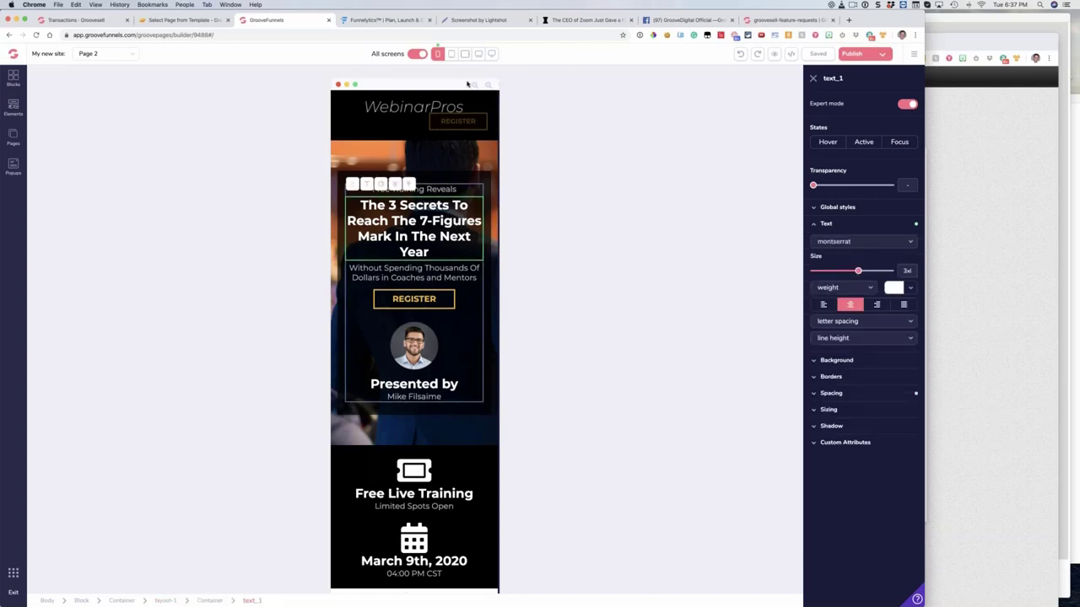
{"action": "left_click", "coordinate": [418, 54]}
{"action": "left_click_drag", "start_coordinate": [856, 271], "coordinate": [851, 272]}
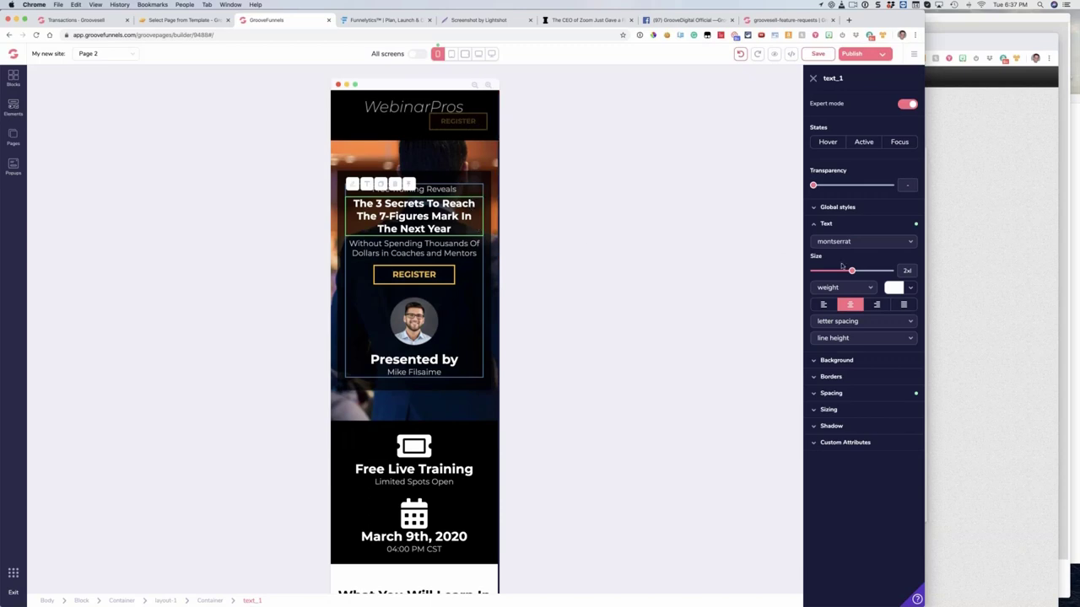
{"action": "left_click_drag", "start_coordinate": [853, 272], "coordinate": [820, 274]}
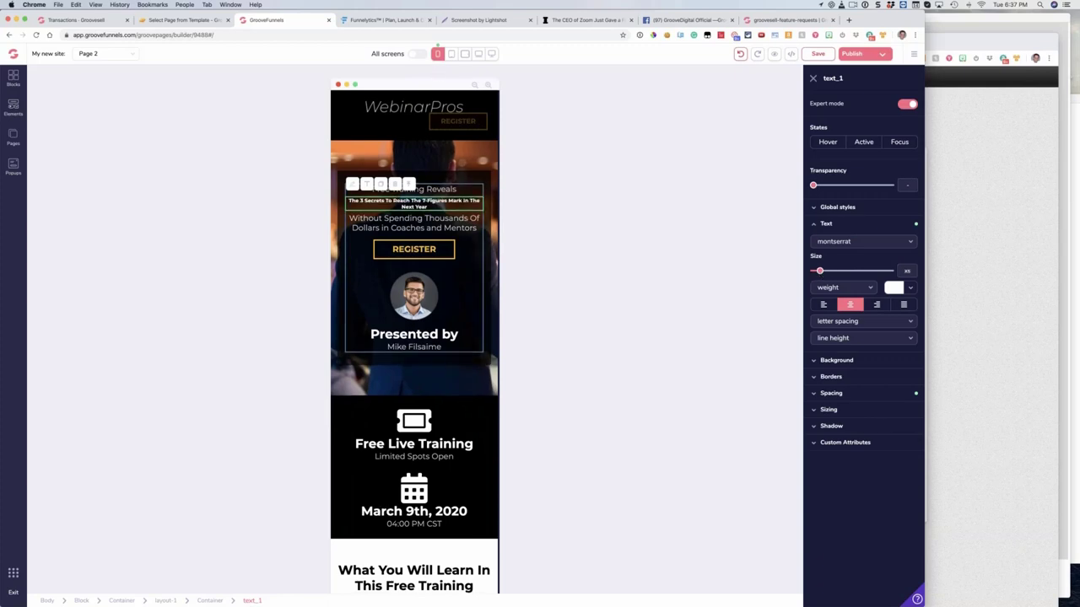
Step: Set the same headline's size to 2xl in the desktop view with all-screens editing off, and compare it with the phone view
{"action": "left_click", "coordinate": [417, 55]}
{"action": "left_click", "coordinate": [494, 55]}
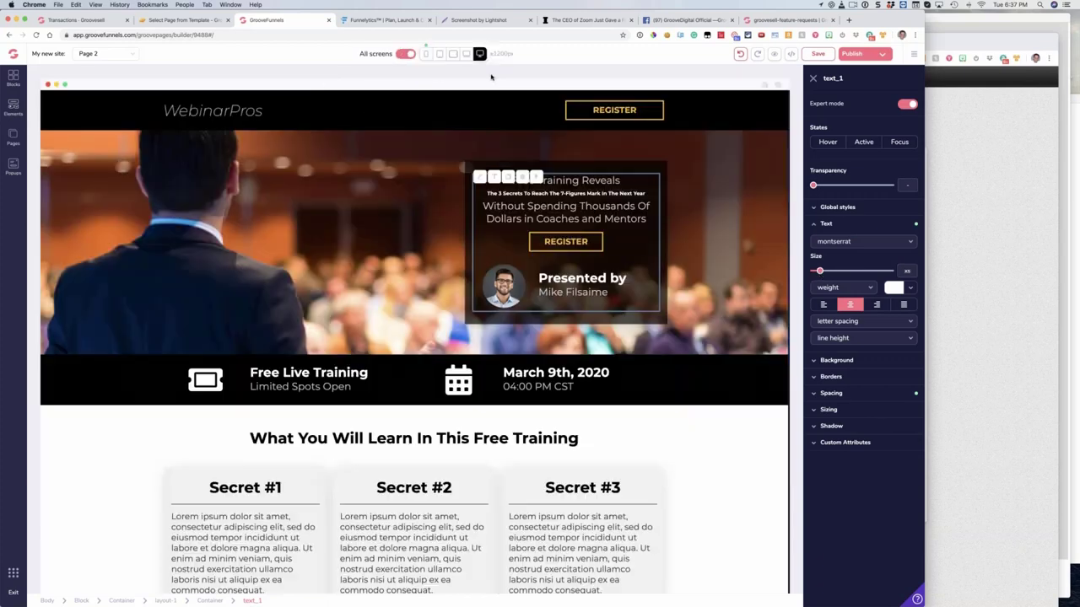
{"action": "left_click", "coordinate": [407, 55]}
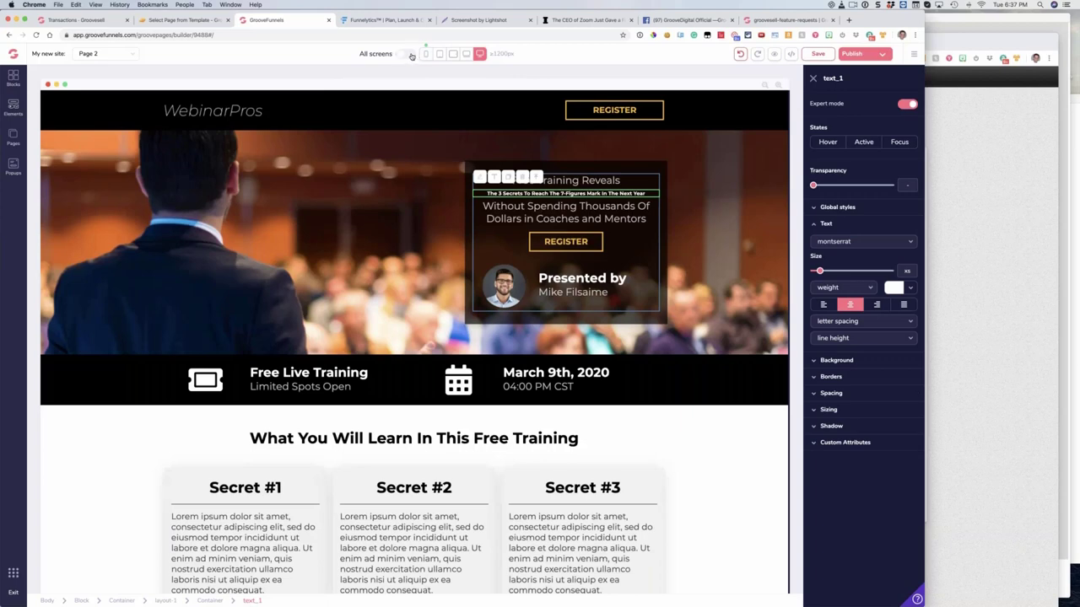
{"action": "left_click", "coordinate": [407, 54]}
{"action": "left_click", "coordinate": [400, 54]}
{"action": "left_click_drag", "start_coordinate": [819, 272], "coordinate": [852, 271]}
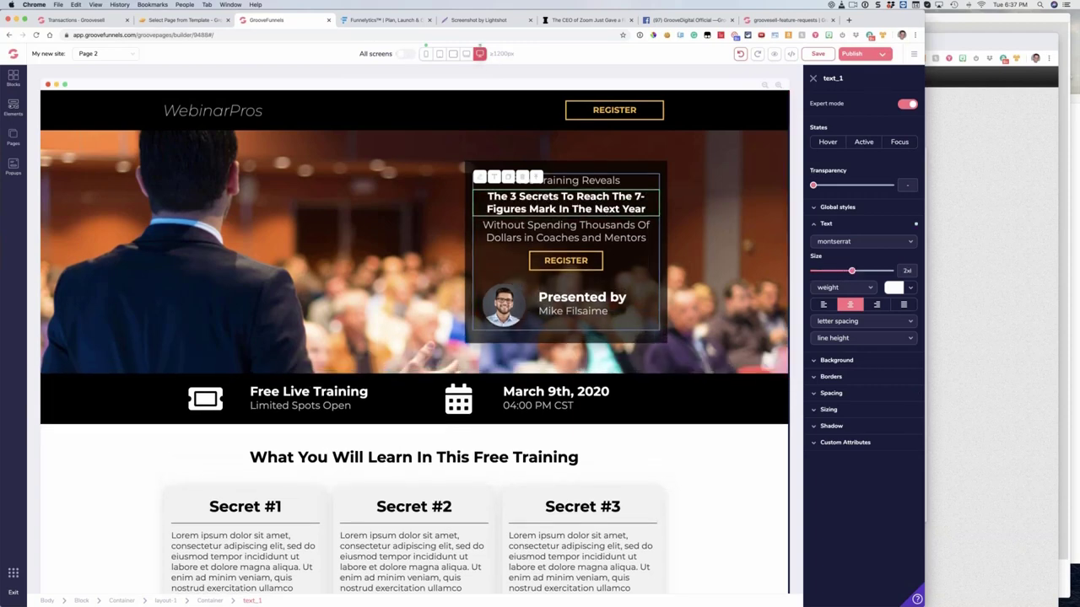
{"action": "left_click", "coordinate": [426, 55]}
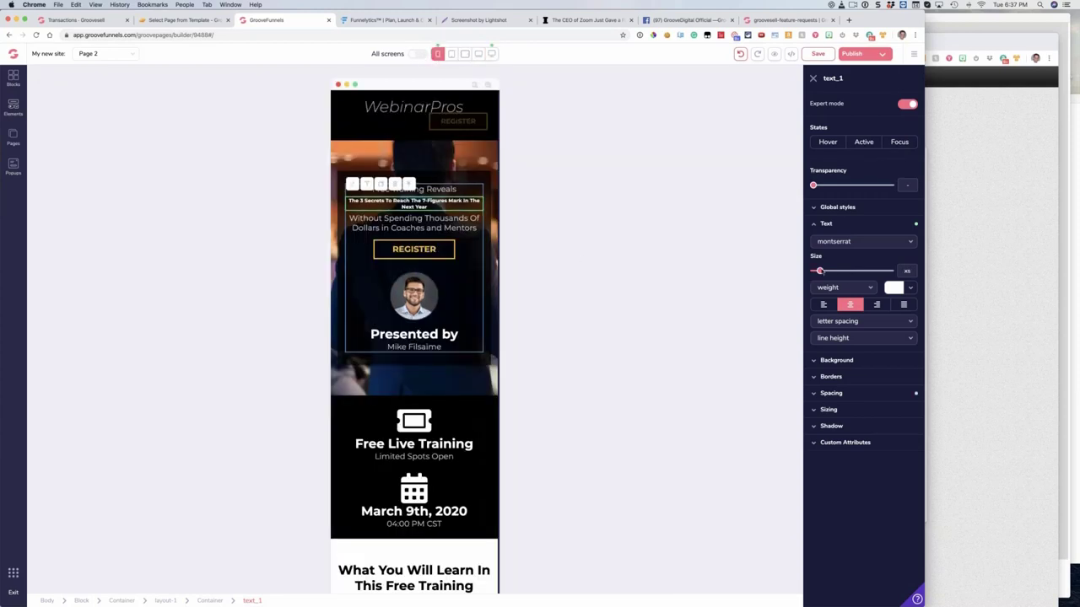
Step: Return Page 2 to the desktop view and select the container holding the hero section's headline
{"action": "mouse_move", "coordinate": [819, 271]}
{"action": "left_mouse_down"}
{"action": "mouse_move", "coordinate": [832, 272]}
{"action": "mouse_move", "coordinate": [819, 272]}
{"action": "left_mouse_up"}
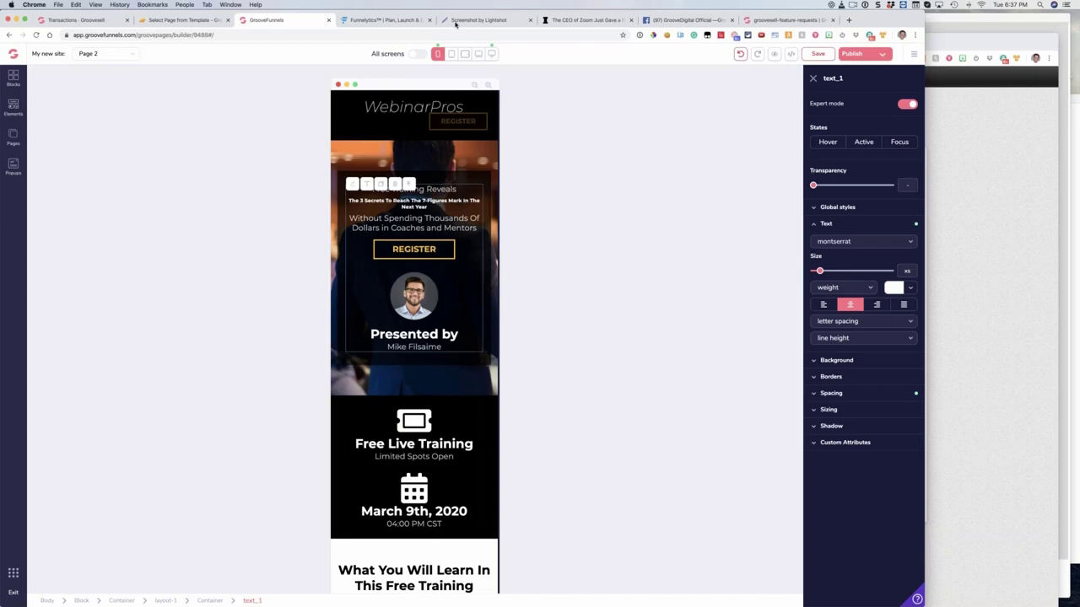
{"action": "left_click", "coordinate": [493, 54]}
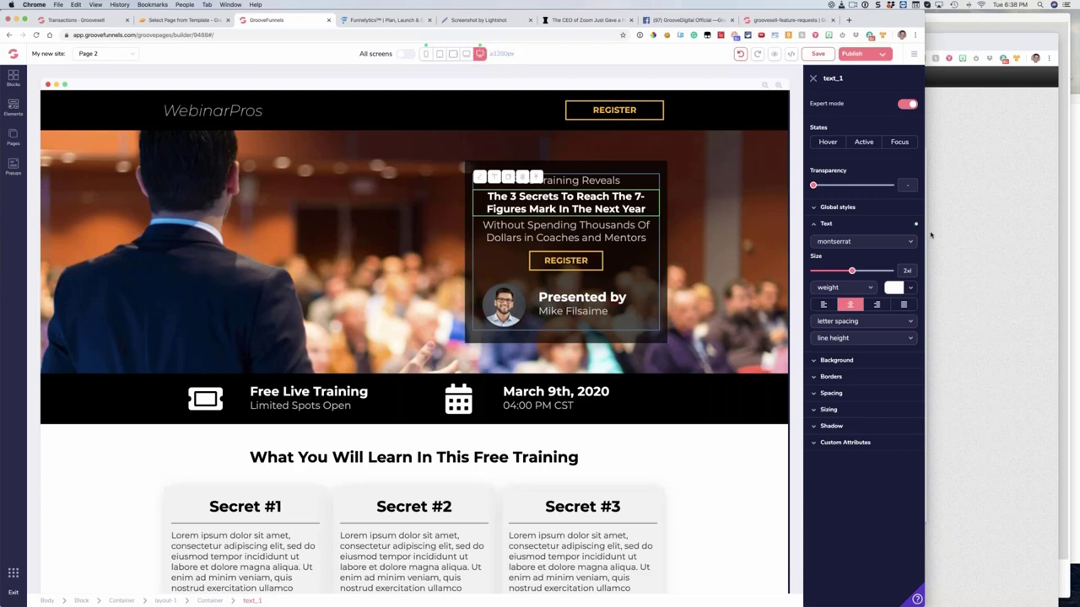
{"action": "left_click", "coordinate": [407, 192]}
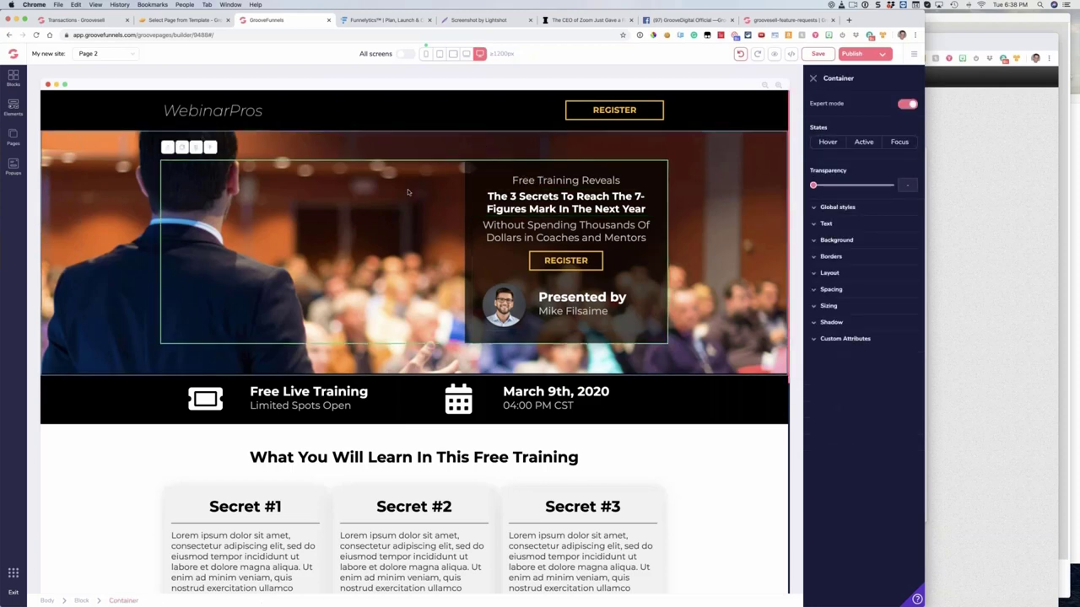
Step: Replace the word "veniam" with "hello" in the Secret #2 paragraph and leave text editing
{"action": "scroll", "coordinate": [417, 195], "scroll_direction": "down", "scroll_amount": 4}
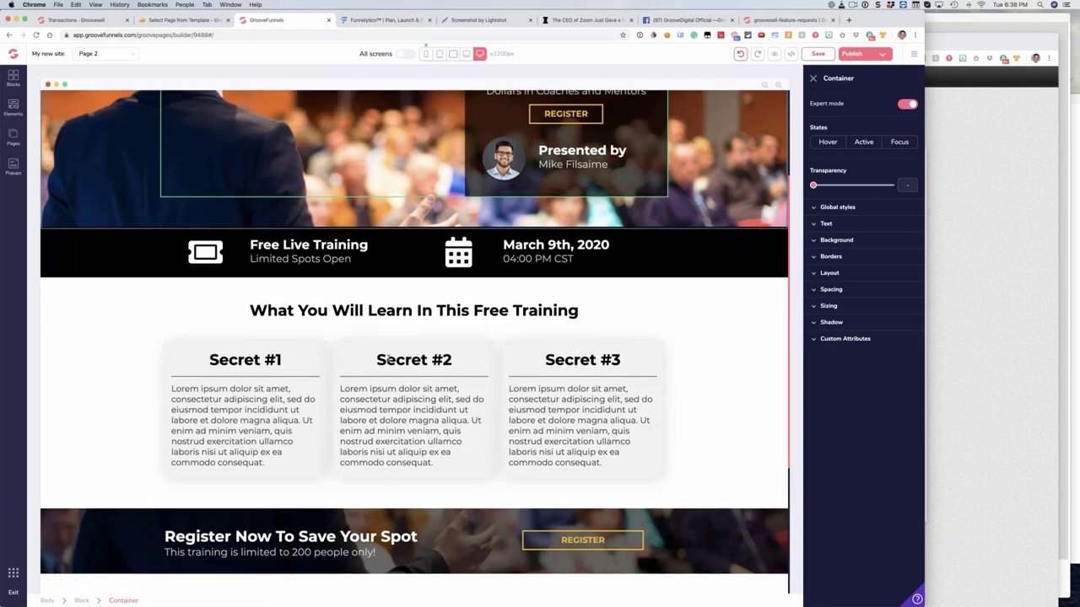
{"action": "left_click", "coordinate": [397, 312]}
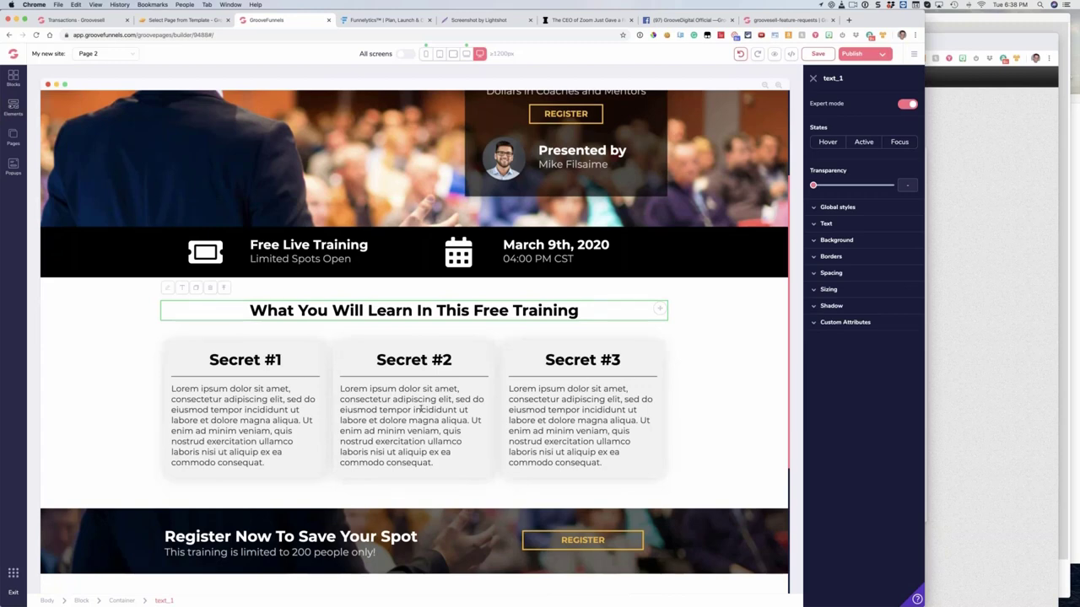
{"action": "left_click", "coordinate": [253, 413]}
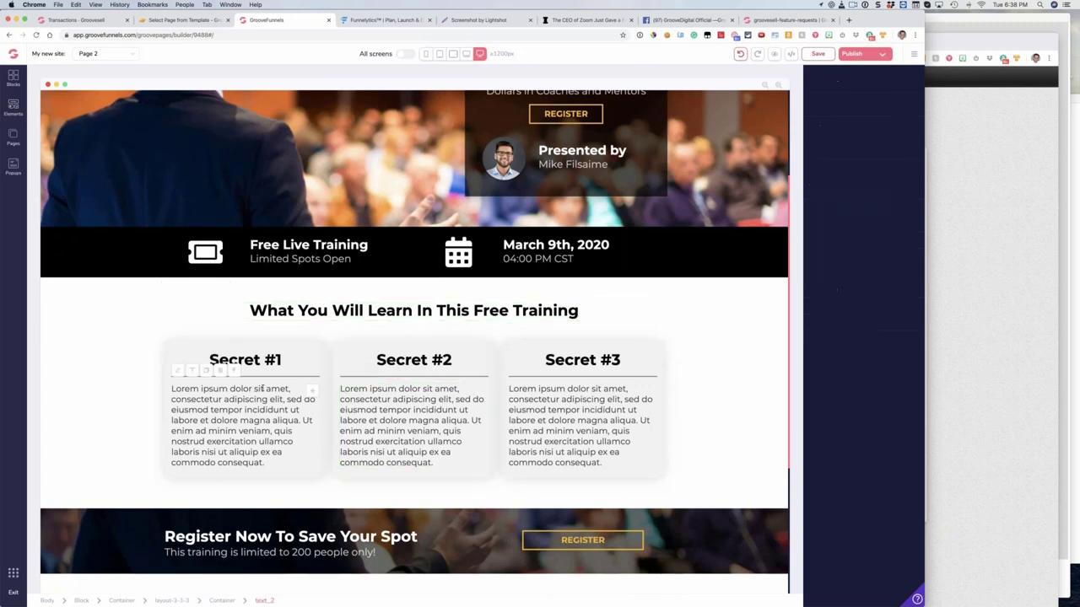
{"action": "left_click", "coordinate": [397, 413]}
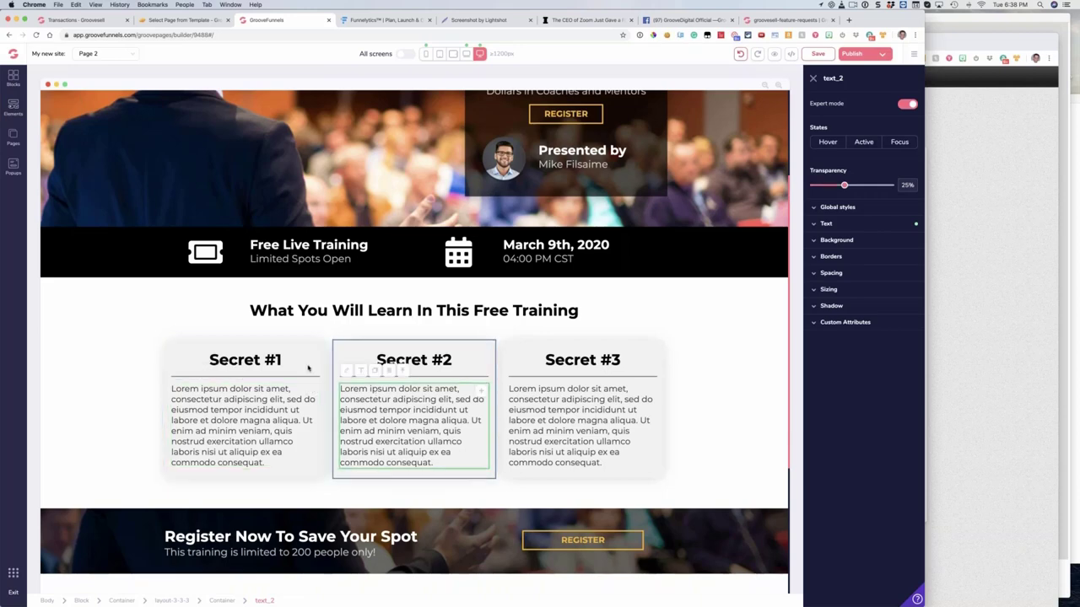
{"action": "left_click", "coordinate": [361, 372]}
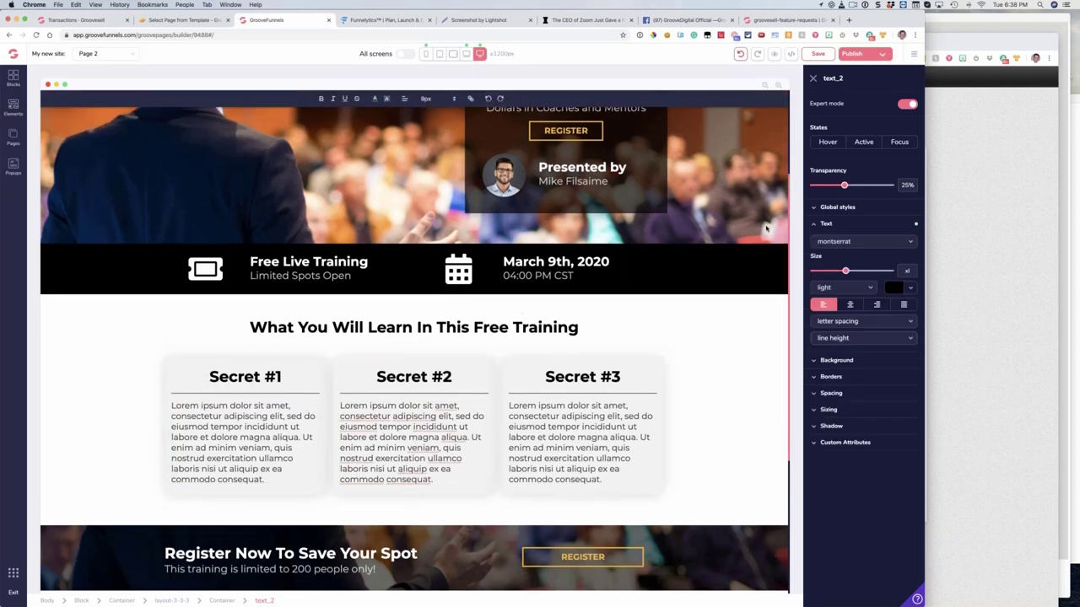
{"action": "scroll", "coordinate": [766, 228], "scroll_direction": "down", "scroll_amount": 2}
{"action": "scroll", "coordinate": [763, 228], "scroll_direction": "up", "scroll_amount": 4}
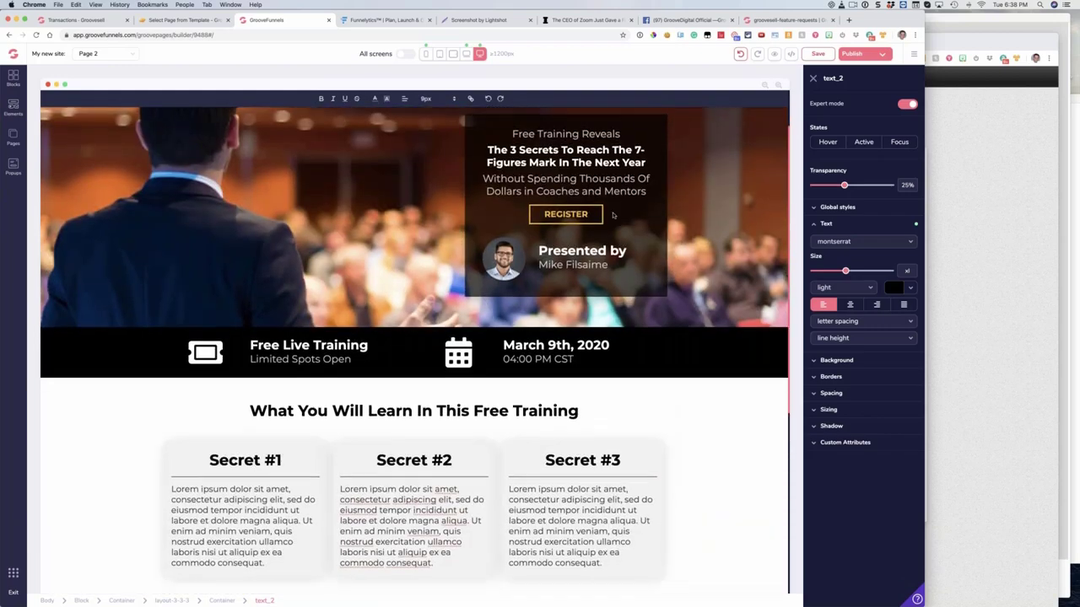
{"action": "scroll", "coordinate": [438, 419], "scroll_direction": "down", "scroll_amount": 3}
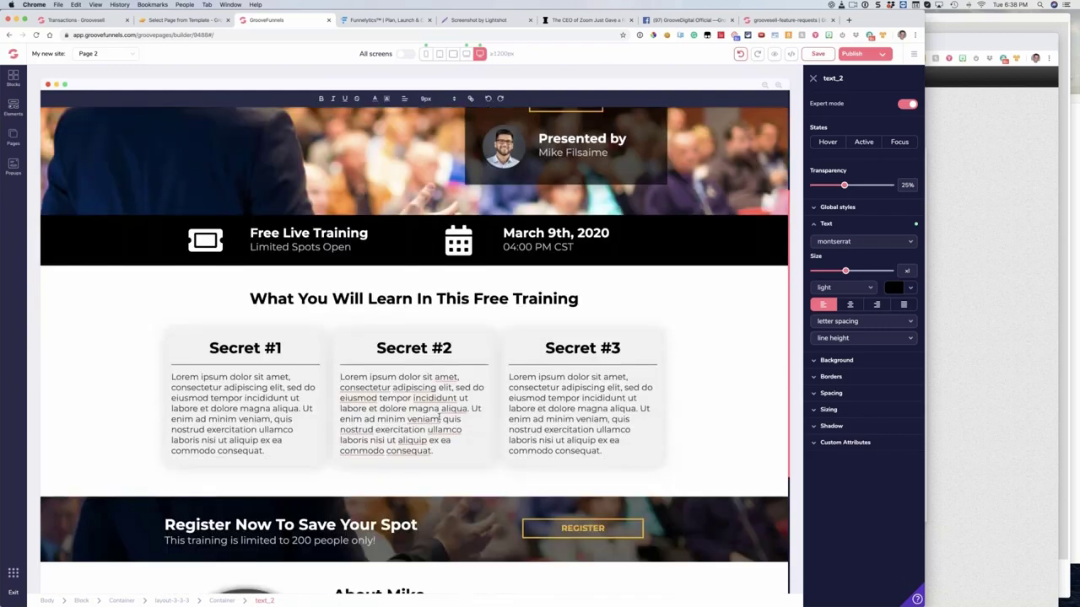
{"action": "left_click_drag", "start_coordinate": [439, 419], "coordinate": [404, 419]}
{"action": "type", "text": "hello"}
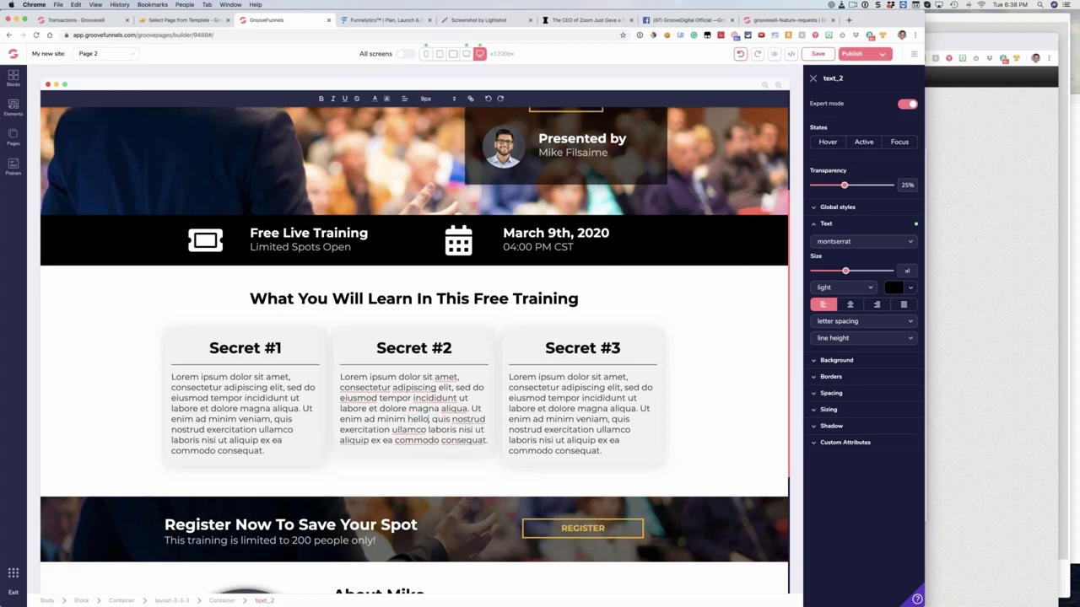
{"action": "scroll", "coordinate": [256, 394], "scroll_direction": "down", "scroll_amount": 1}
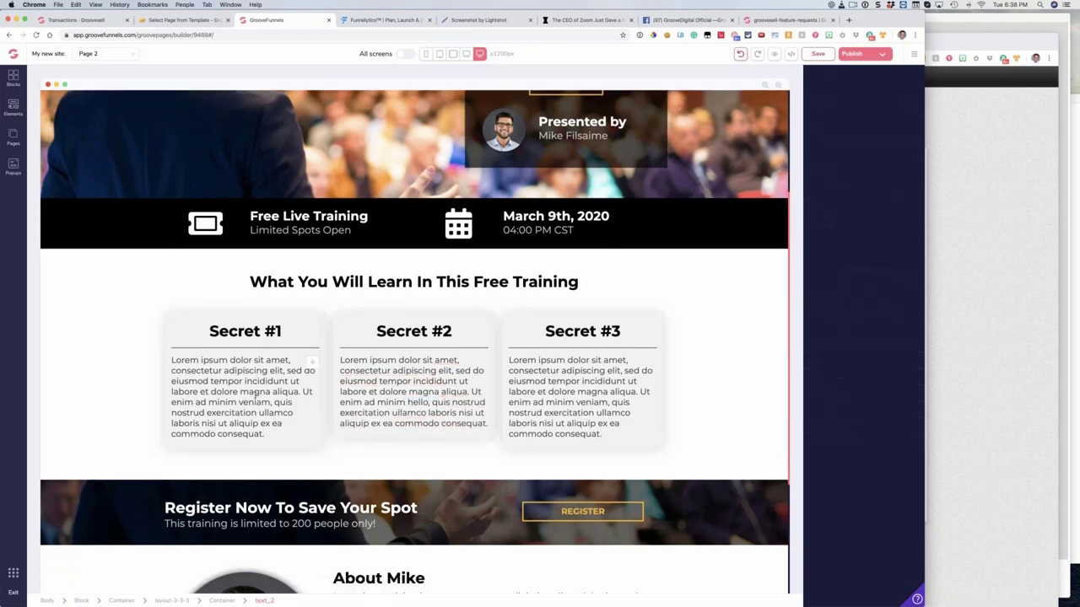
{"action": "key", "text": "Escape"}
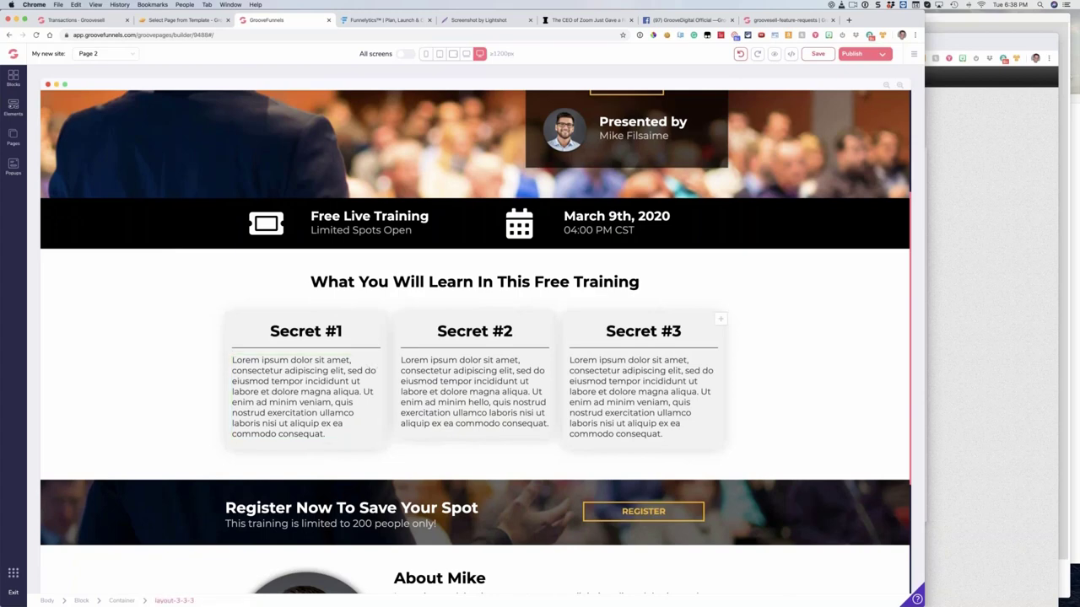
Step: Open the Secret #1 paragraph for text editing, close it, and look over the rest of the page
{"action": "left_click", "coordinate": [229, 358]}
{"action": "left_click", "coordinate": [200, 357]}
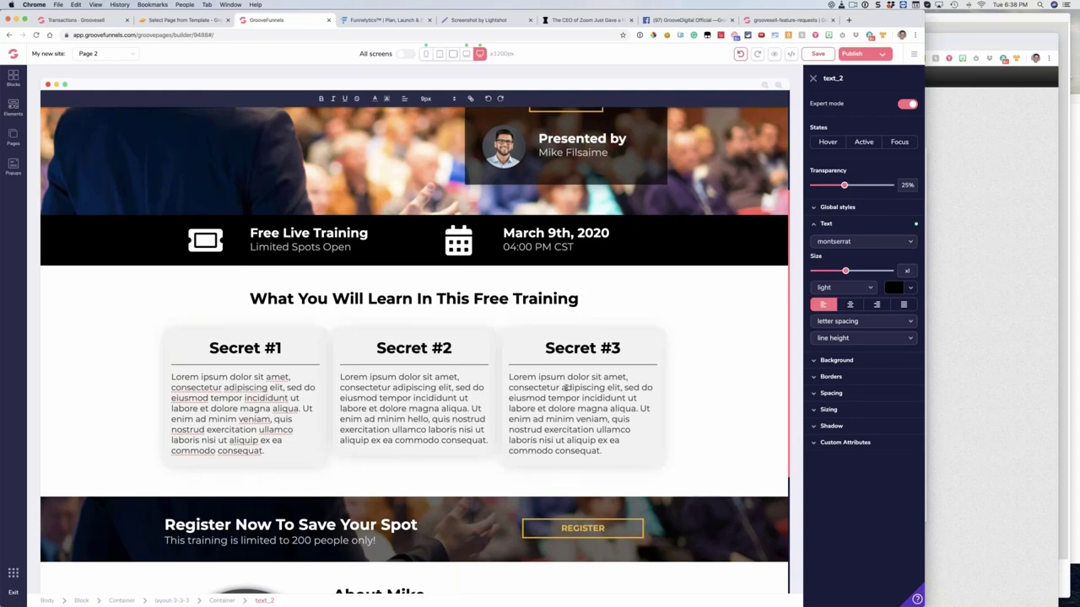
{"action": "key", "text": "Escape"}
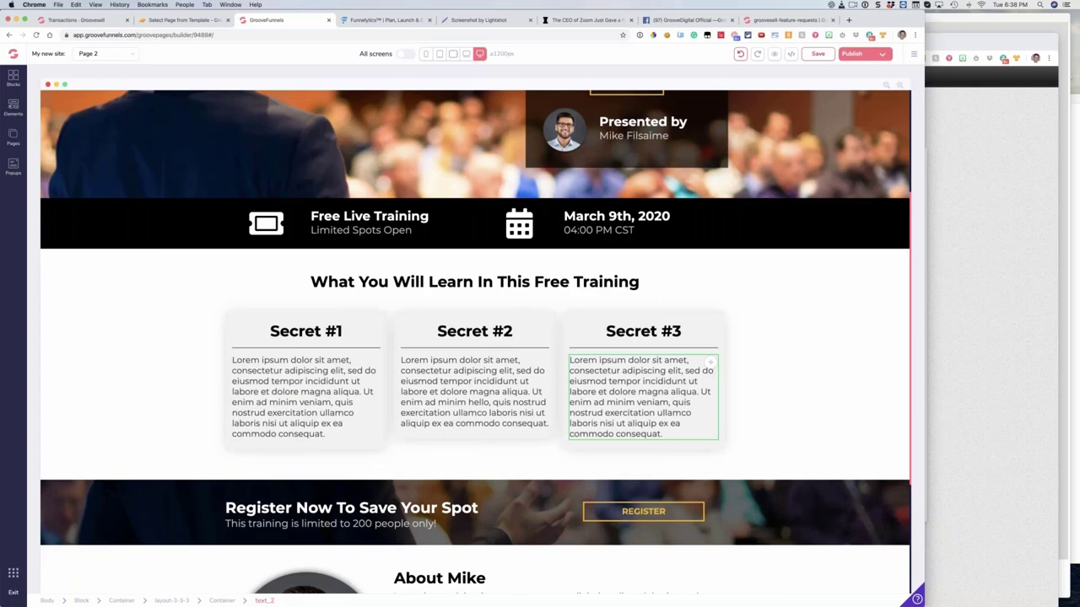
{"action": "scroll", "coordinate": [541, 381], "scroll_direction": "down", "scroll_amount": 3}
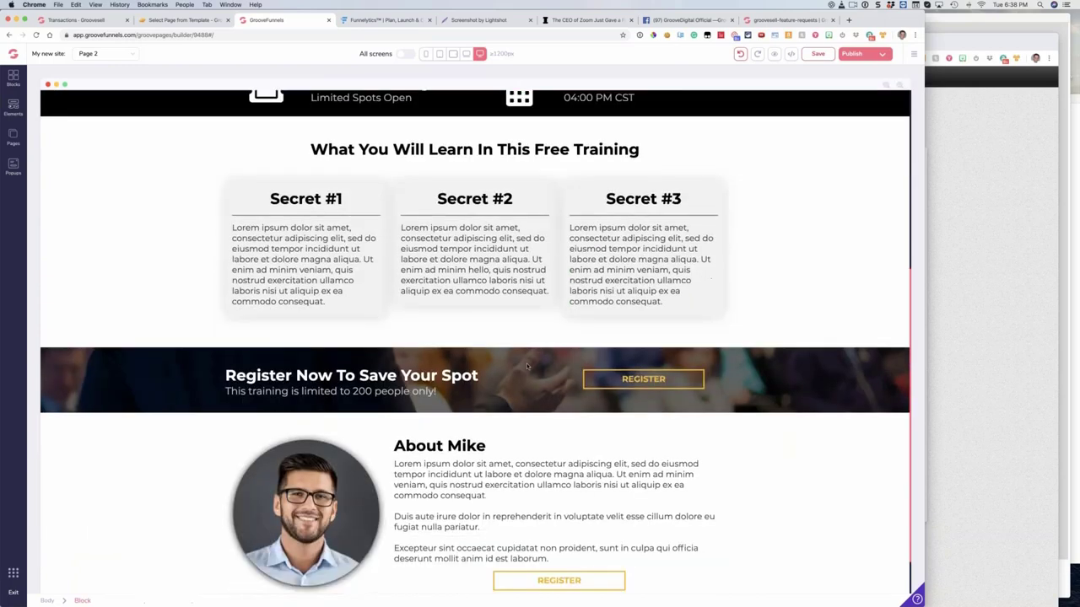
{"action": "scroll", "coordinate": [549, 354], "scroll_direction": "up", "scroll_amount": 6}
{"action": "scroll", "coordinate": [414, 359], "scroll_direction": "up", "scroll_amount": 1}
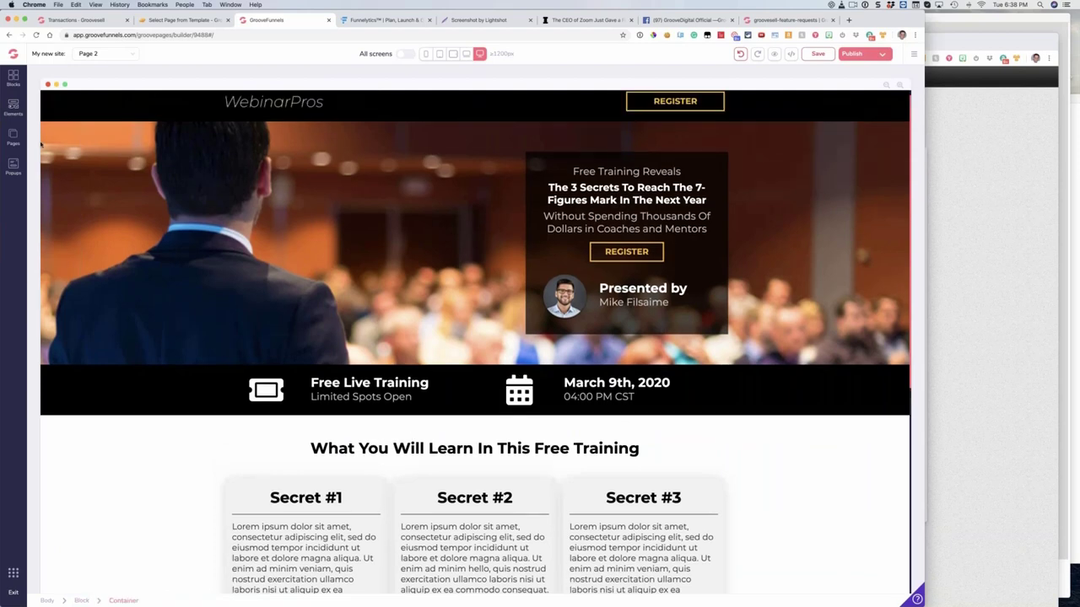
Step: Add a Countdown element between "Free Live Training" and "Limited Spots Open"
{"action": "left_click", "coordinate": [13, 106]}
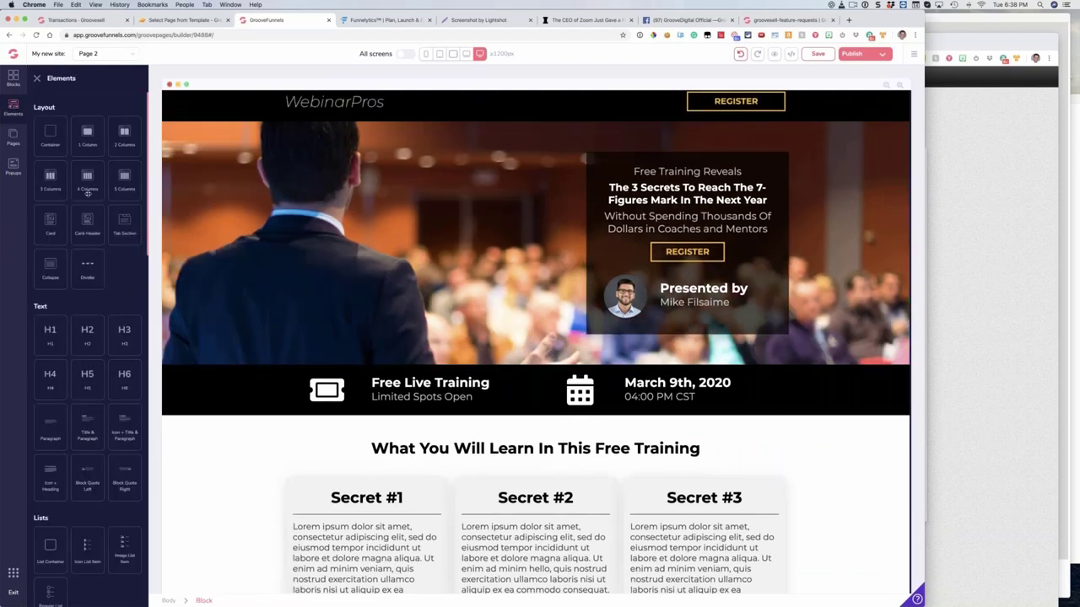
{"action": "scroll", "coordinate": [84, 337], "scroll_direction": "down", "scroll_amount": 10}
{"action": "scroll", "coordinate": [124, 270], "scroll_direction": "down", "scroll_amount": 2}
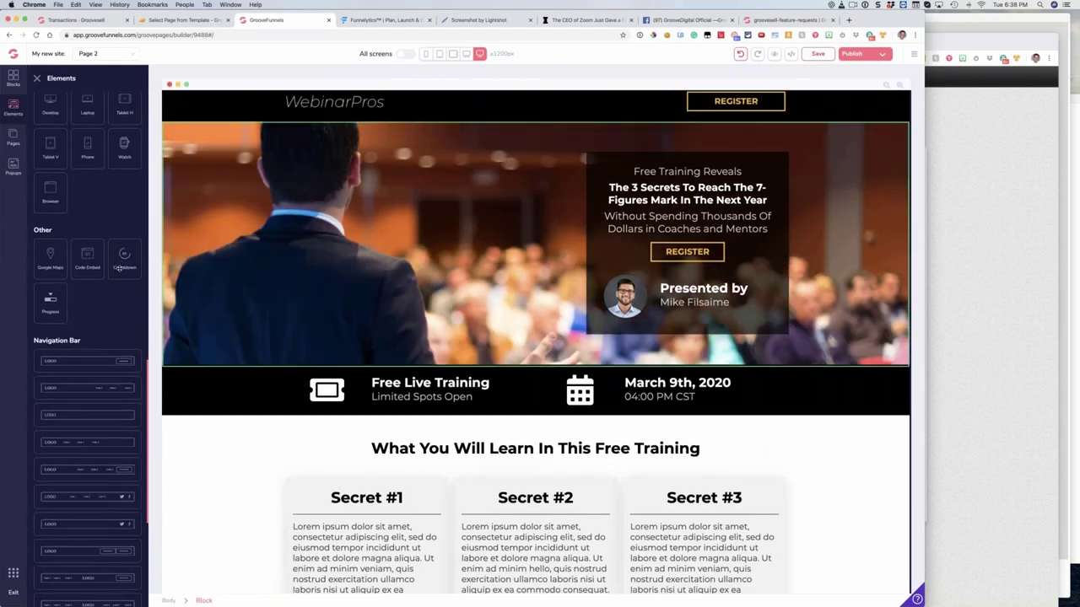
{"action": "left_click_drag", "start_coordinate": [124, 257], "coordinate": [438, 398]}
{"action": "scroll", "coordinate": [558, 369], "scroll_direction": "down", "scroll_amount": 5}
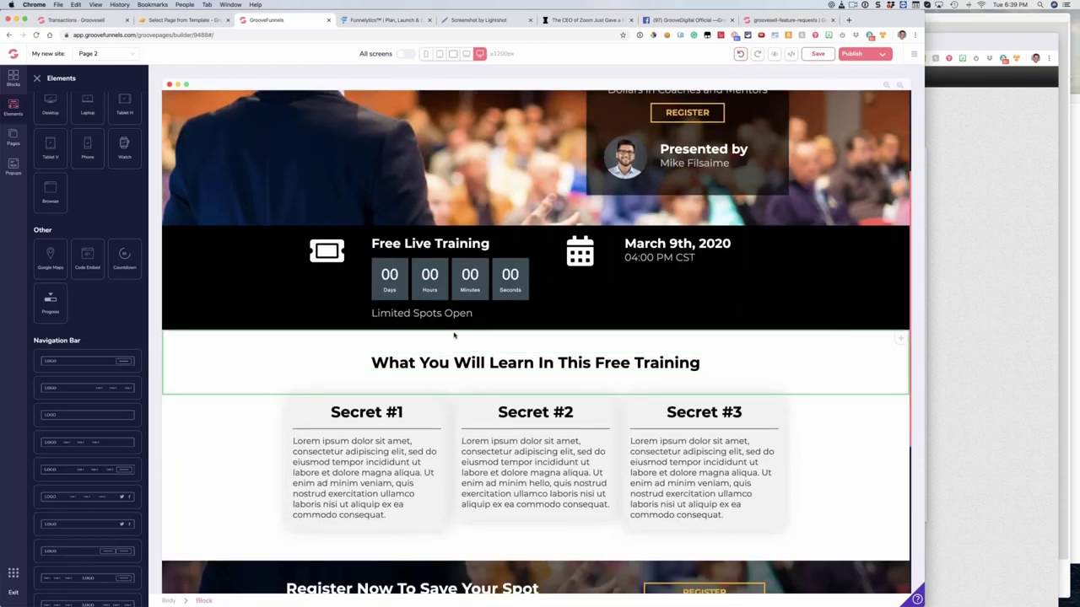
Step: Set the background color of the countdown's Days box to red
{"action": "left_click", "coordinate": [393, 290]}
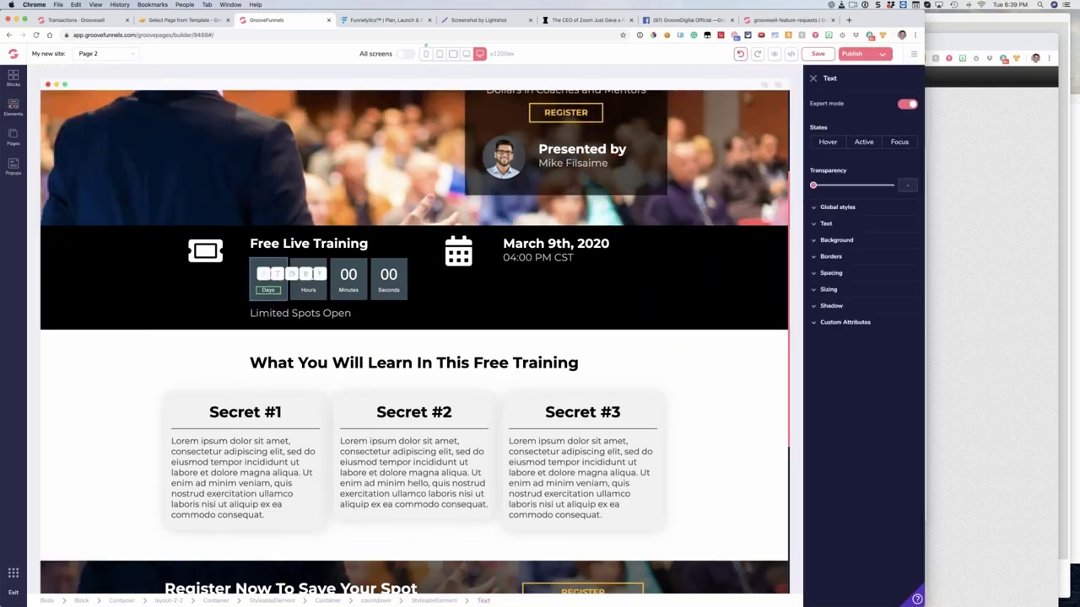
{"action": "left_click", "coordinate": [275, 264]}
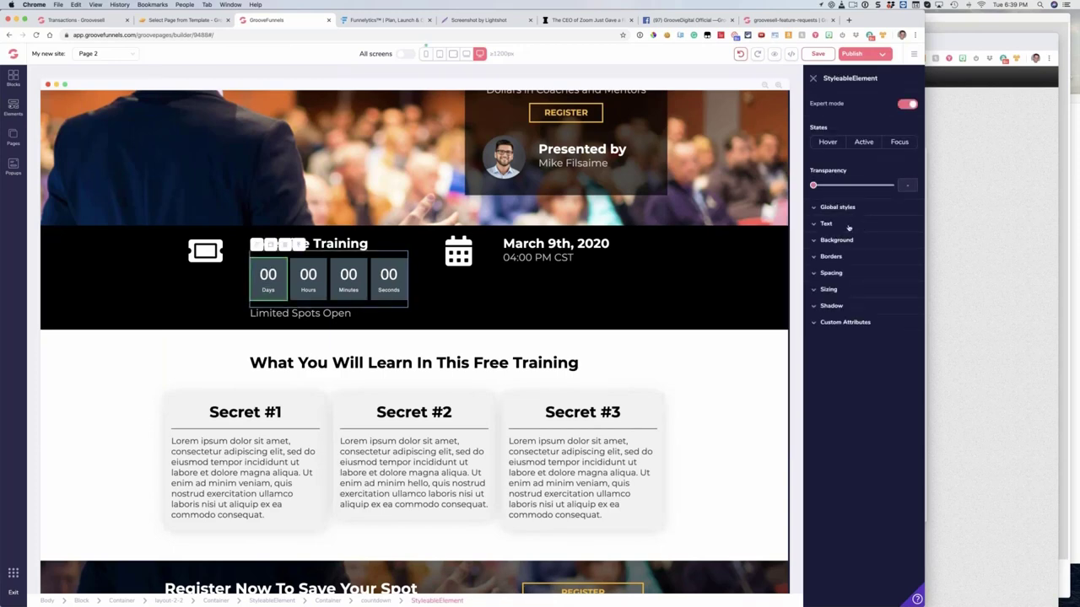
{"action": "left_click", "coordinate": [849, 224]}
{"action": "left_click", "coordinate": [852, 241]}
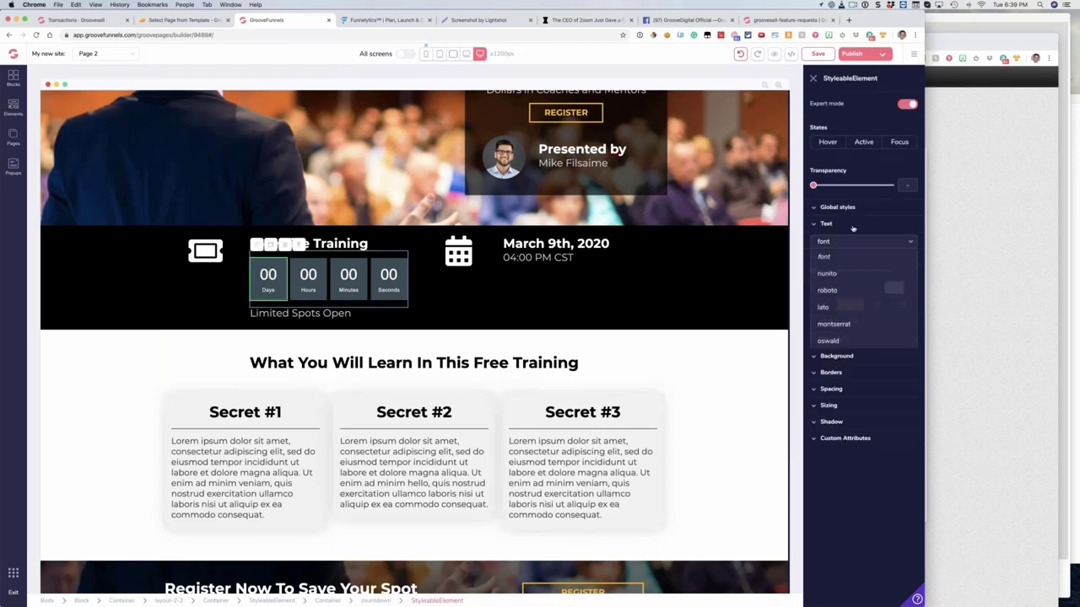
{"action": "left_click", "coordinate": [852, 224]}
{"action": "left_click", "coordinate": [894, 240]}
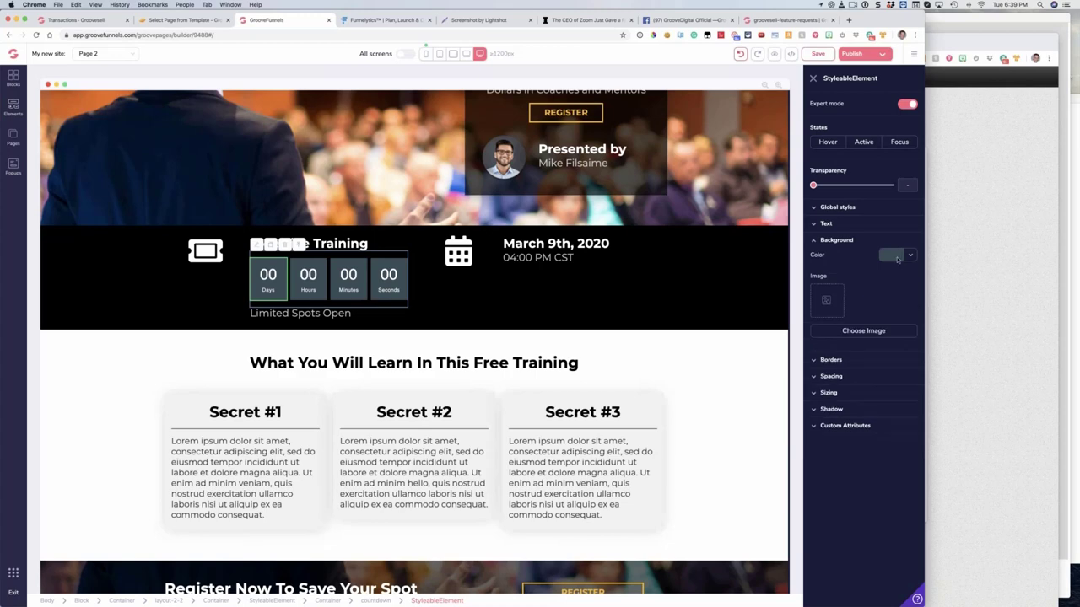
{"action": "left_click", "coordinate": [897, 257]}
{"action": "left_click", "coordinate": [882, 328]}
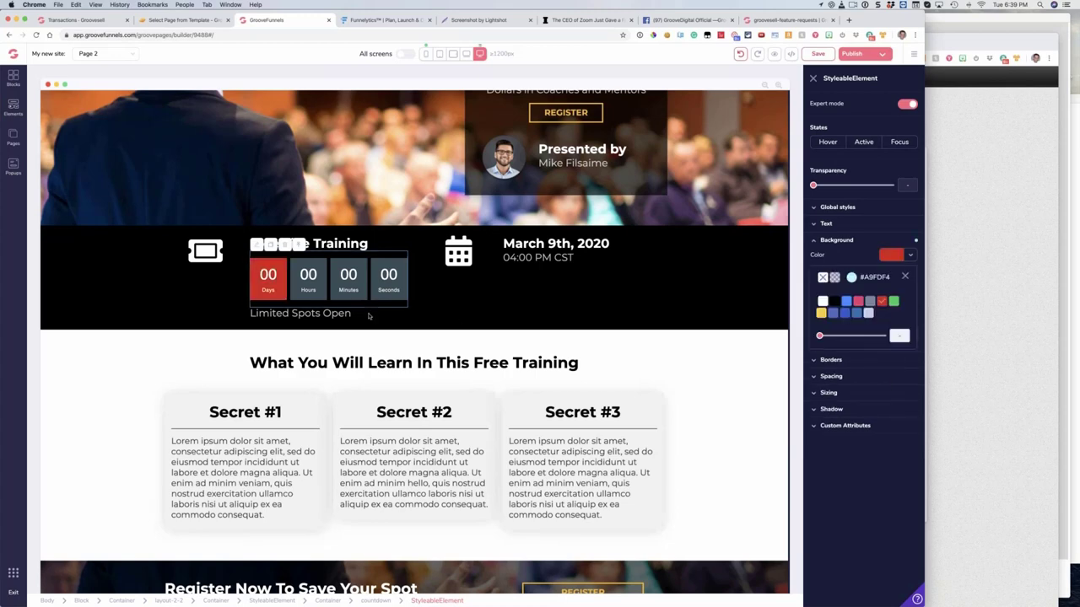
Step: Give the number inside the countdown's Days box a white background
{"action": "left_click", "coordinate": [269, 276]}
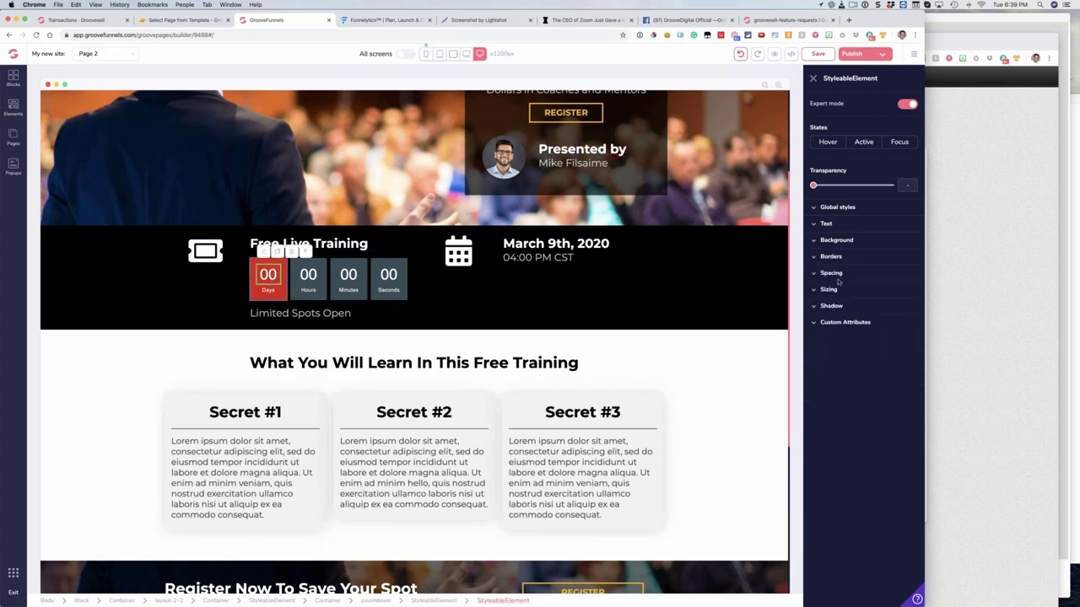
{"action": "left_click", "coordinate": [859, 240]}
{"action": "left_click", "coordinate": [891, 258]}
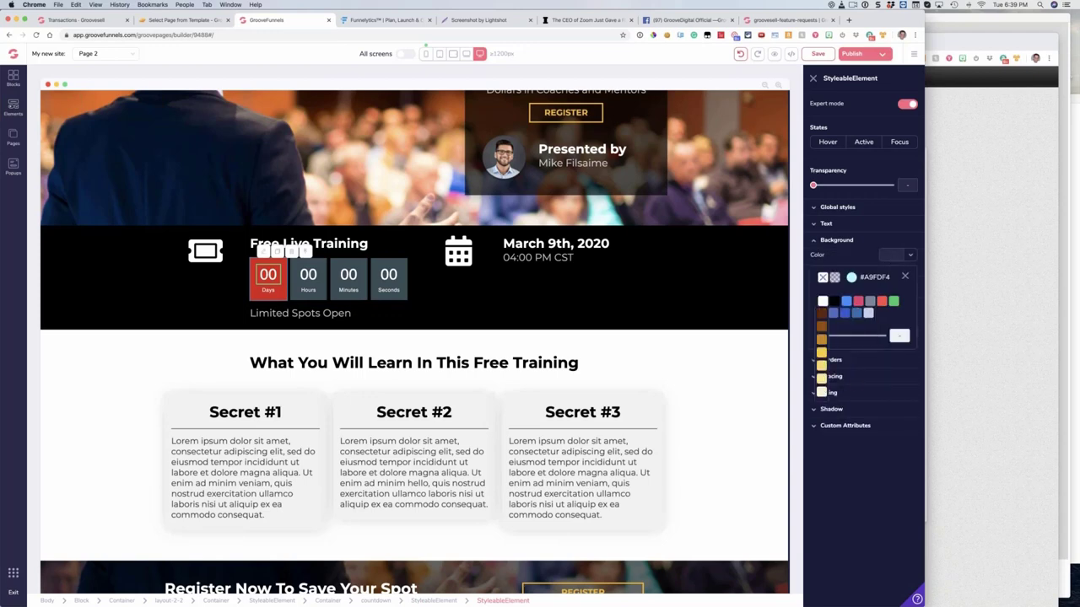
{"action": "left_click", "coordinate": [824, 302]}
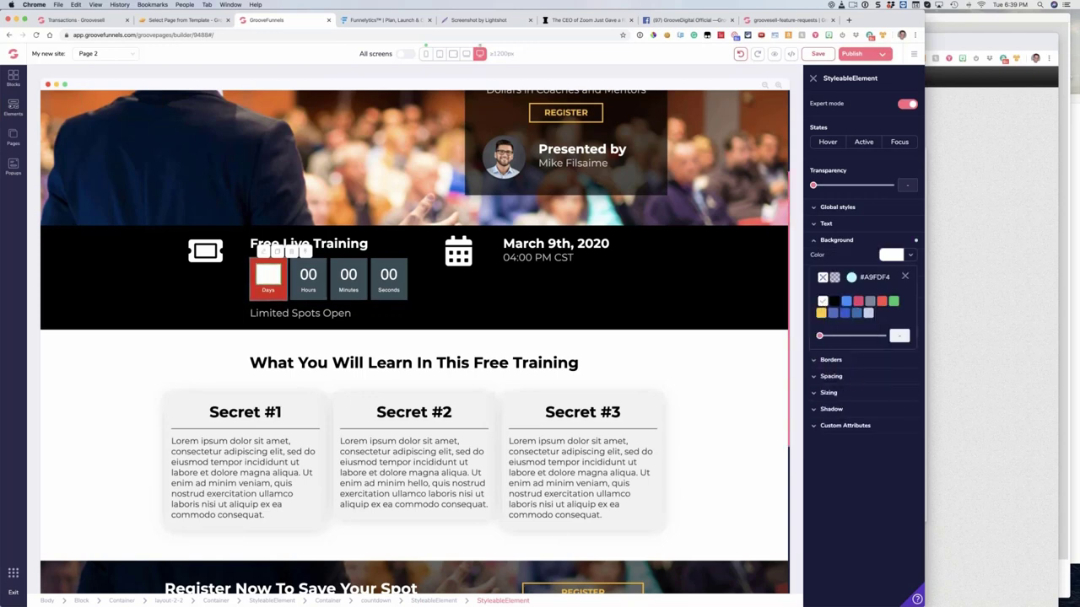
Step: Set the Days number's text color to red and close its settings
{"action": "left_click", "coordinate": [831, 223]}
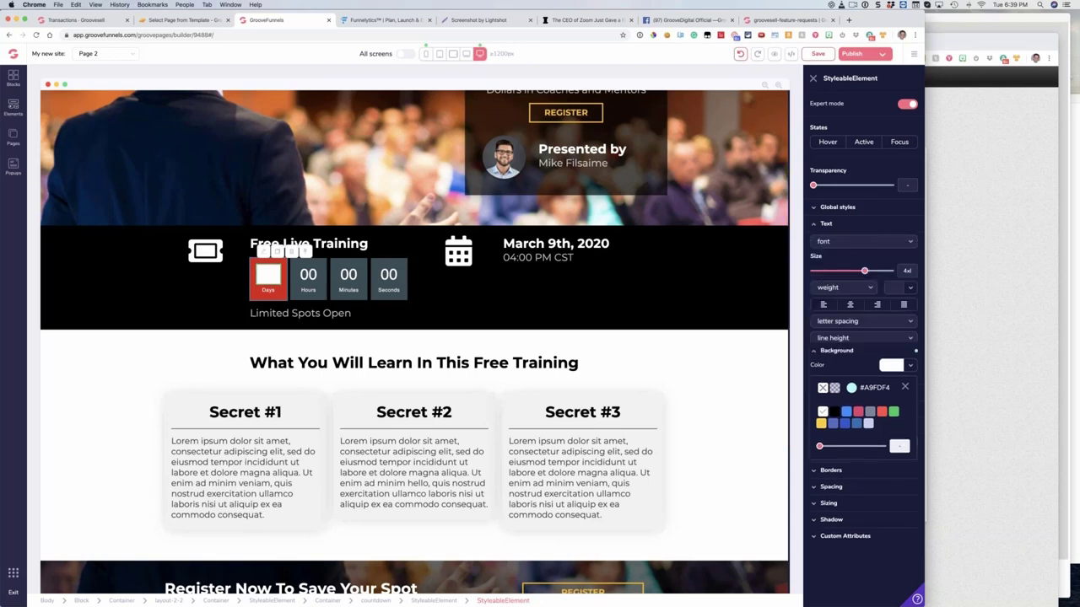
{"action": "left_click", "coordinate": [895, 289]}
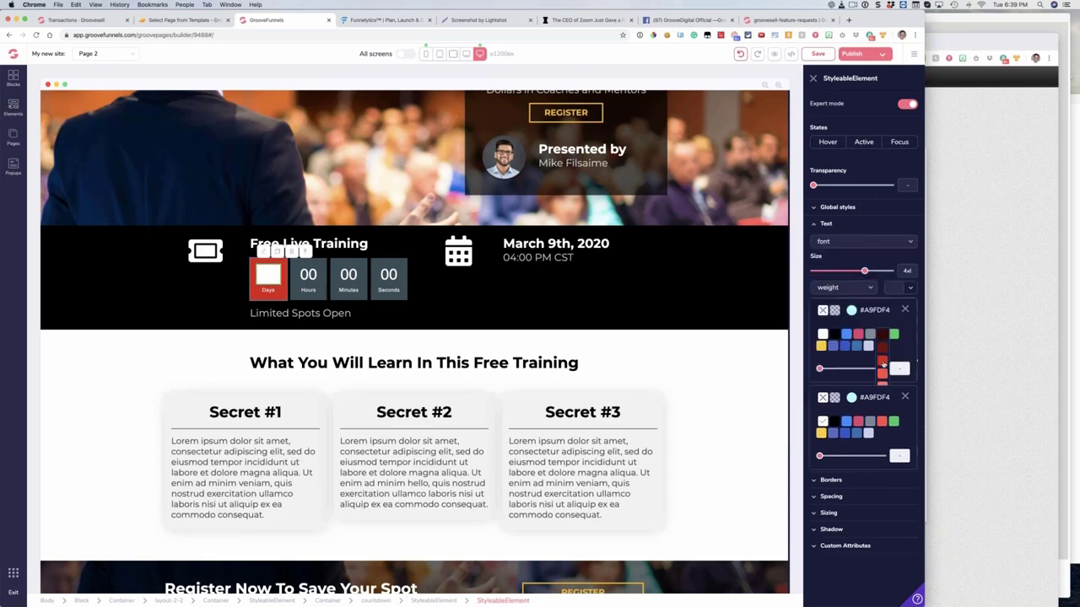
{"action": "left_click", "coordinate": [883, 364]}
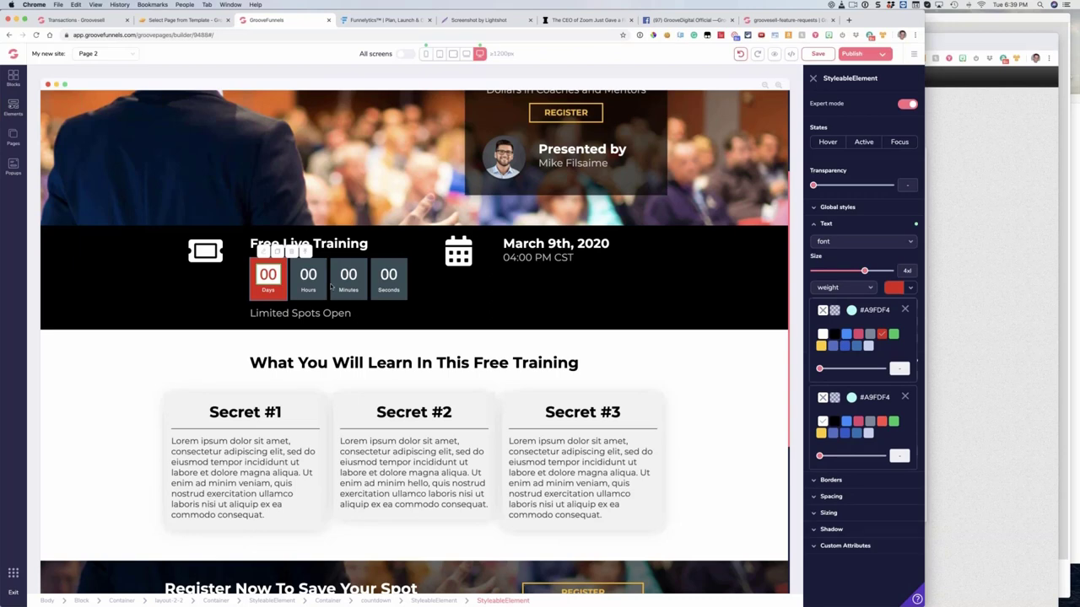
{"action": "key", "text": "Escape"}
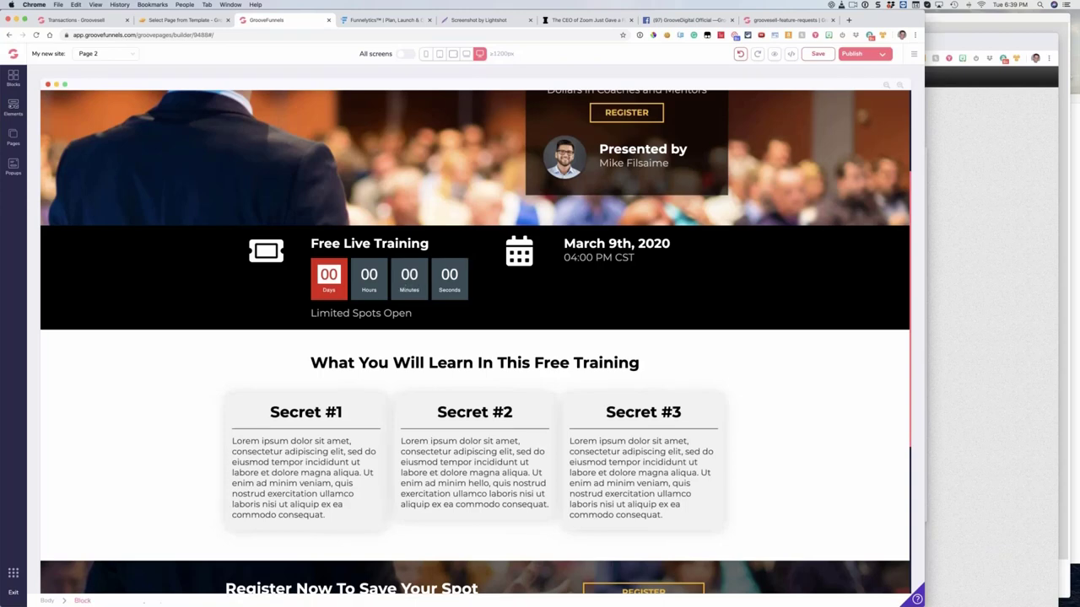
Step: Select the whole countdown element and open its configuration options
{"action": "left_click", "coordinate": [404, 288]}
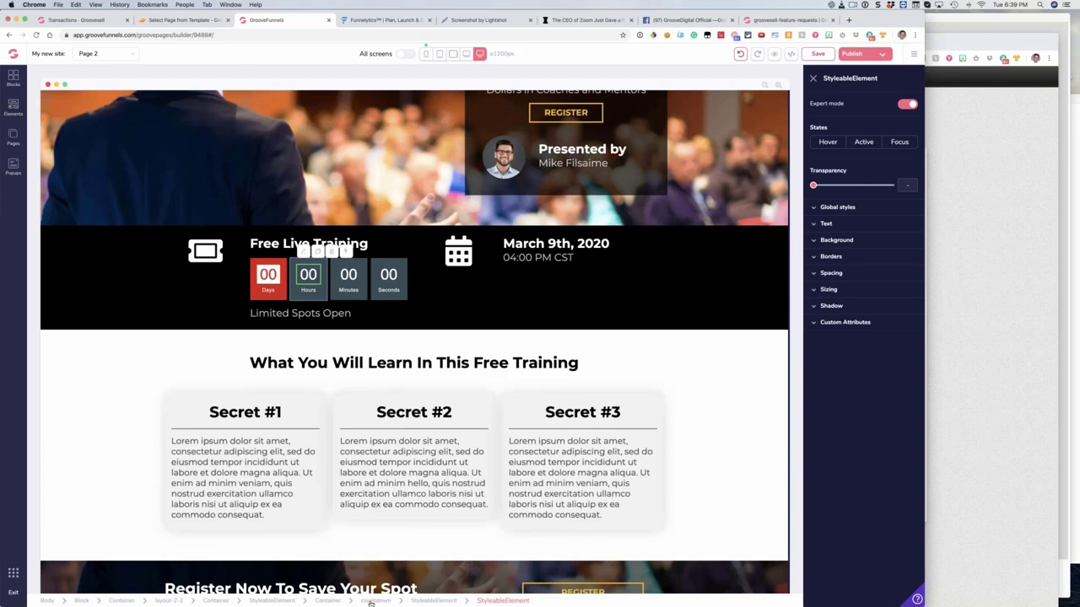
{"action": "left_click", "coordinate": [372, 601]}
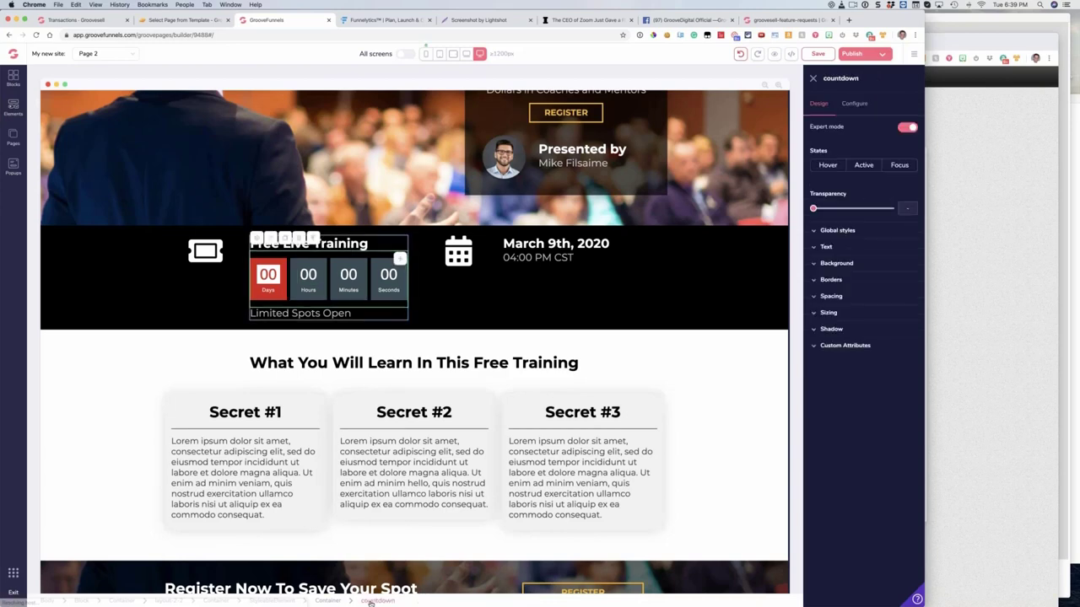
{"action": "left_click", "coordinate": [337, 282]}
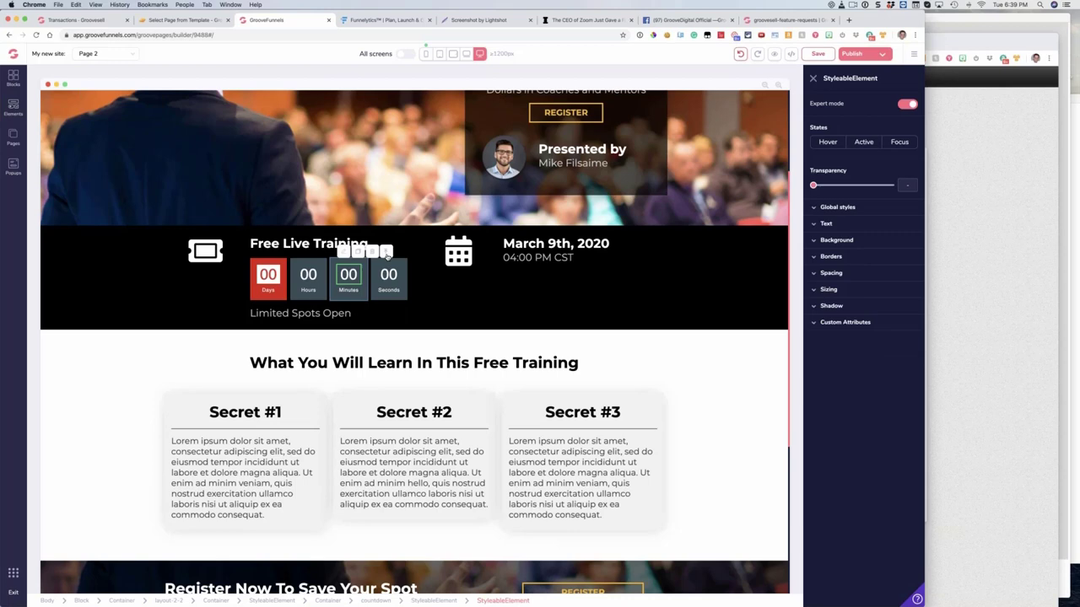
{"action": "left_click", "coordinate": [277, 255]}
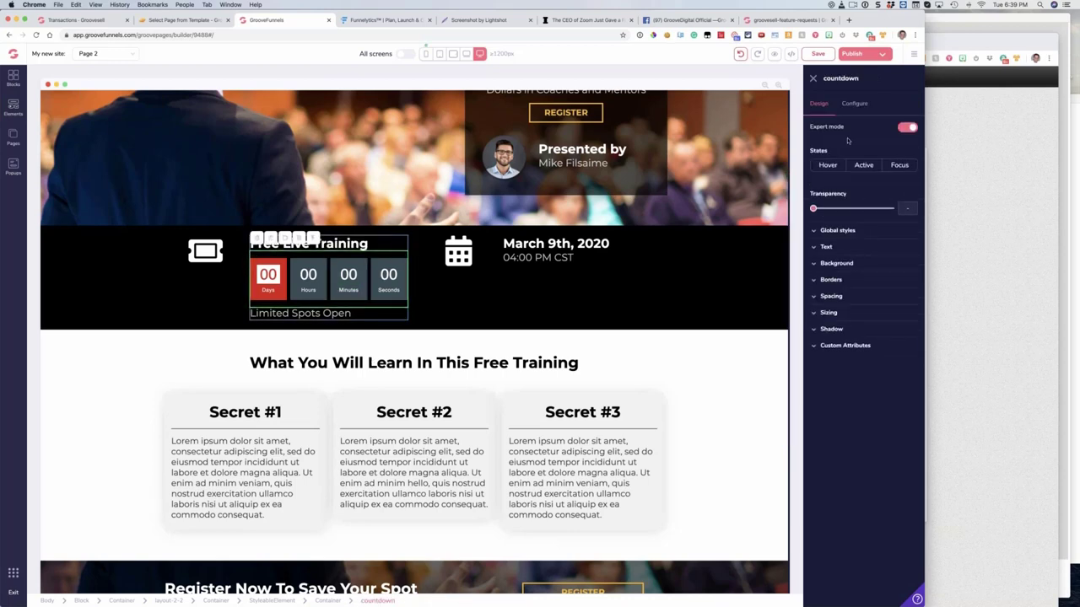
{"action": "left_click", "coordinate": [853, 104]}
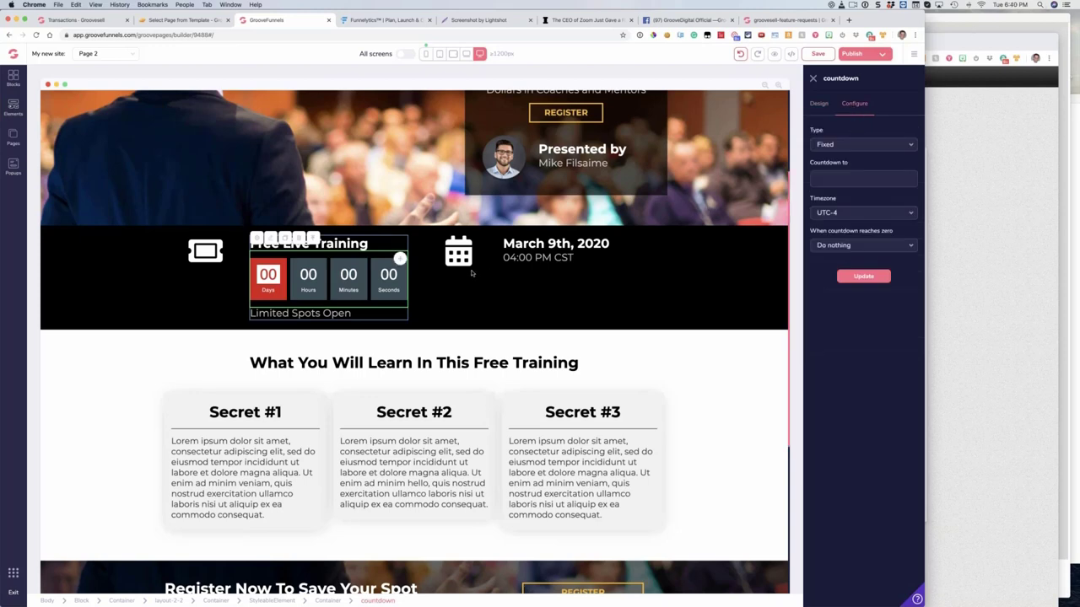
Step: Add an AWeber integration form below "Limited Spots Open" in the black training details section
{"action": "left_click", "coordinate": [12, 107]}
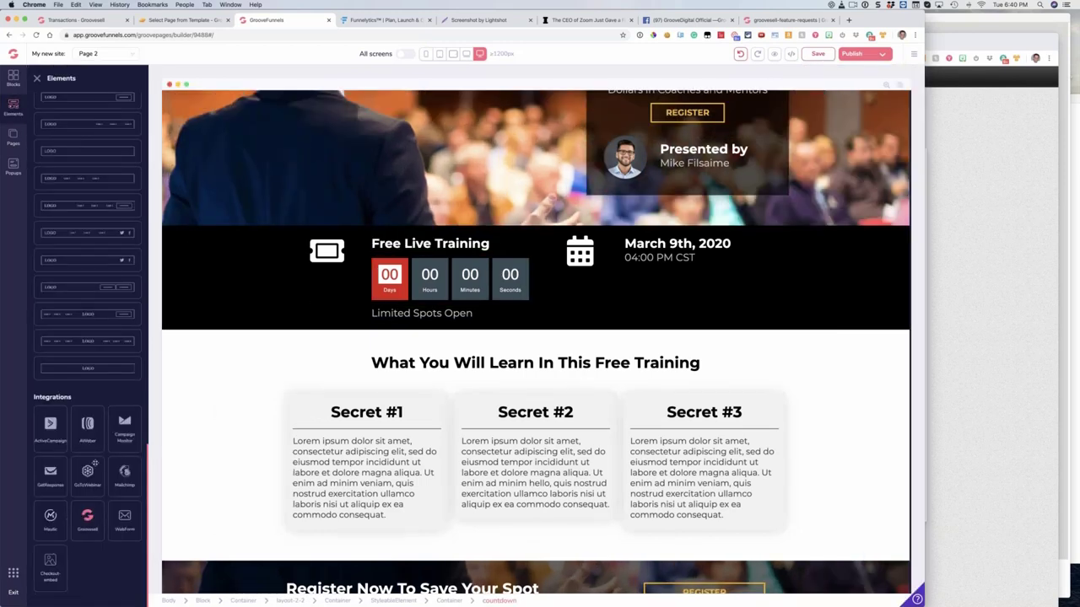
{"action": "left_click_drag", "start_coordinate": [90, 424], "coordinate": [433, 372]}
{"action": "scroll", "coordinate": [422, 369], "scroll_direction": "down", "scroll_amount": 3}
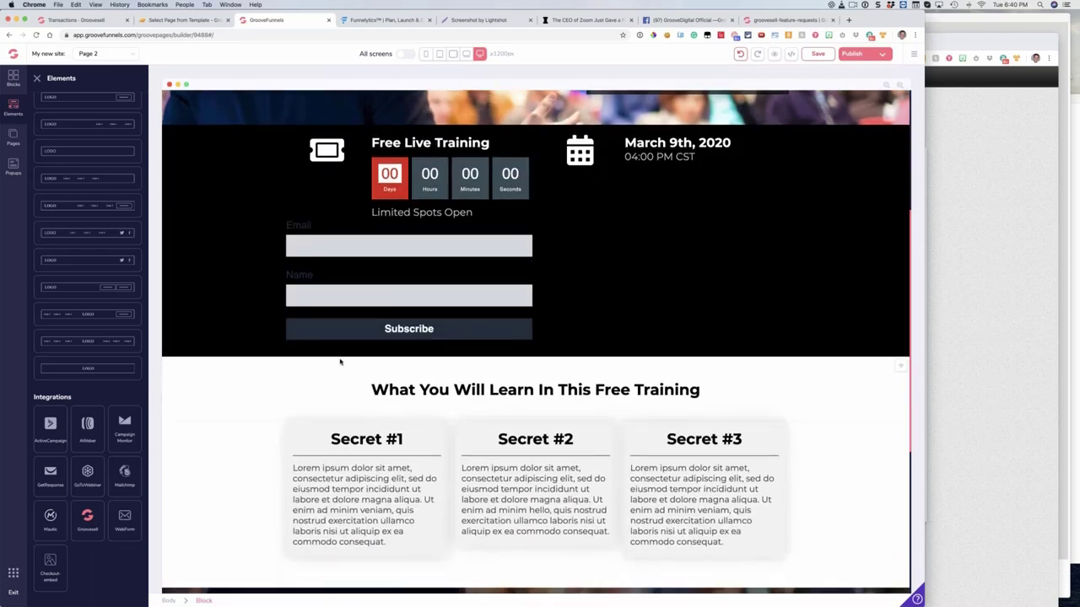
Step: Check the configuration options of the form's Subscribe button and of the whole AWeber component
{"action": "scroll", "coordinate": [340, 362], "scroll_direction": "up", "scroll_amount": 1}
{"action": "left_click", "coordinate": [343, 360]}
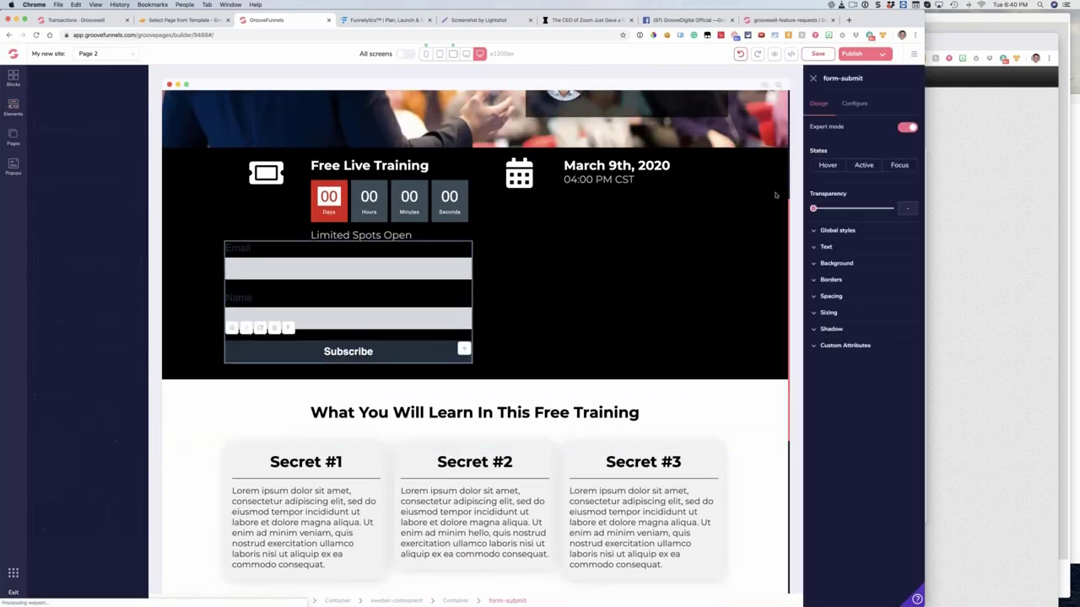
{"action": "left_click", "coordinate": [856, 103]}
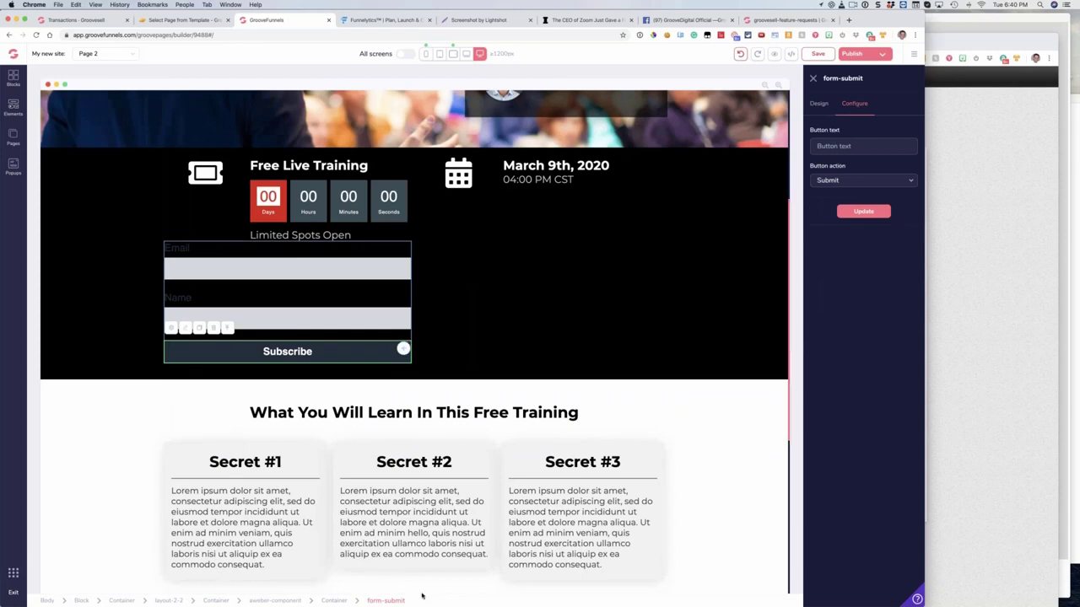
{"action": "left_click", "coordinate": [276, 601]}
{"action": "left_click", "coordinate": [854, 103]}
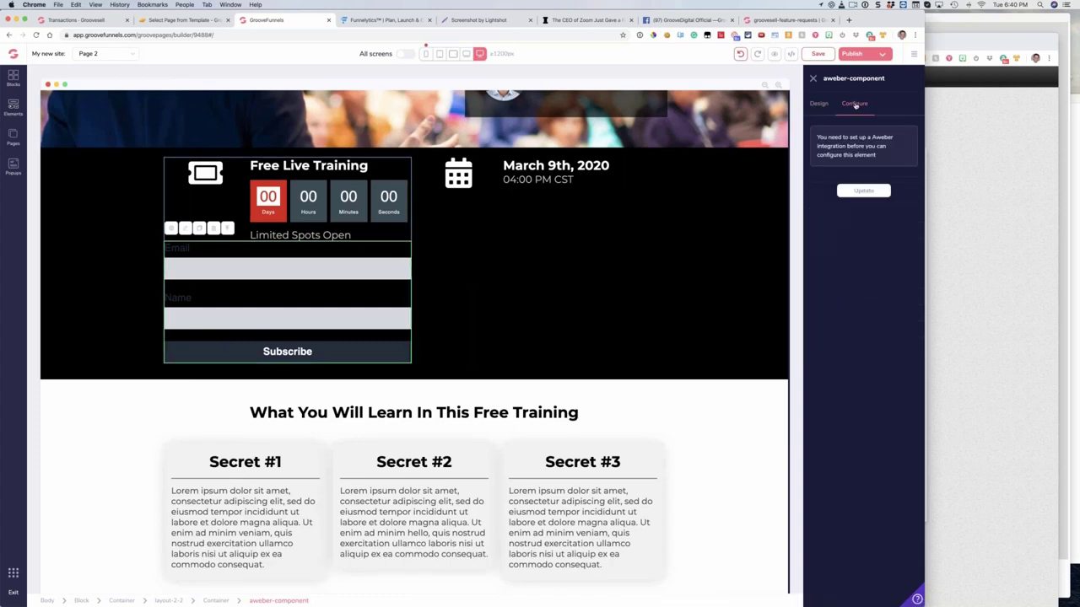
Step: Look over the sections below the form, selecting the Secret #2 paragraph and the "Register Now To Save Your Spot" heading
{"action": "left_click", "coordinate": [431, 320]}
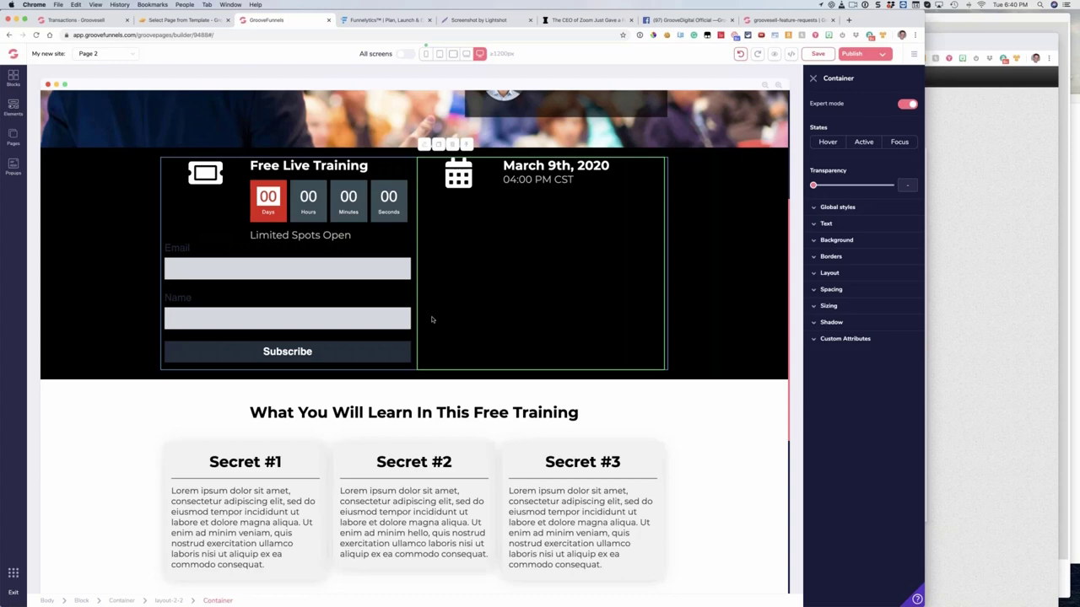
{"action": "scroll", "coordinate": [432, 320], "scroll_direction": "down", "scroll_amount": 4}
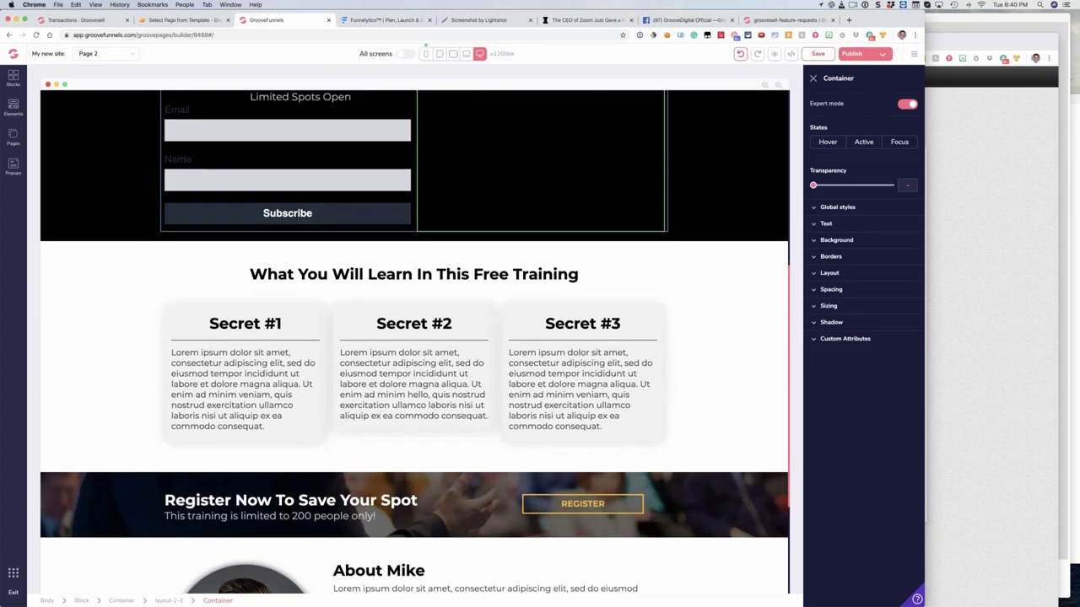
{"action": "scroll", "coordinate": [436, 318], "scroll_direction": "down", "scroll_amount": 1}
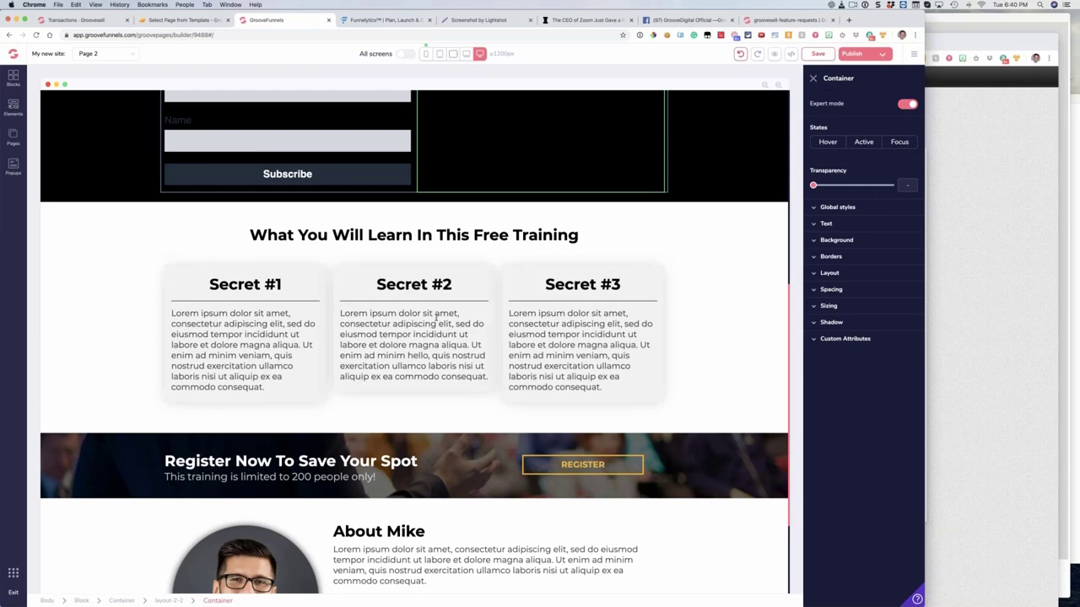
{"action": "scroll", "coordinate": [443, 315], "scroll_direction": "up", "scroll_amount": 1}
{"action": "scroll", "coordinate": [447, 291], "scroll_direction": "down", "scroll_amount": 1}
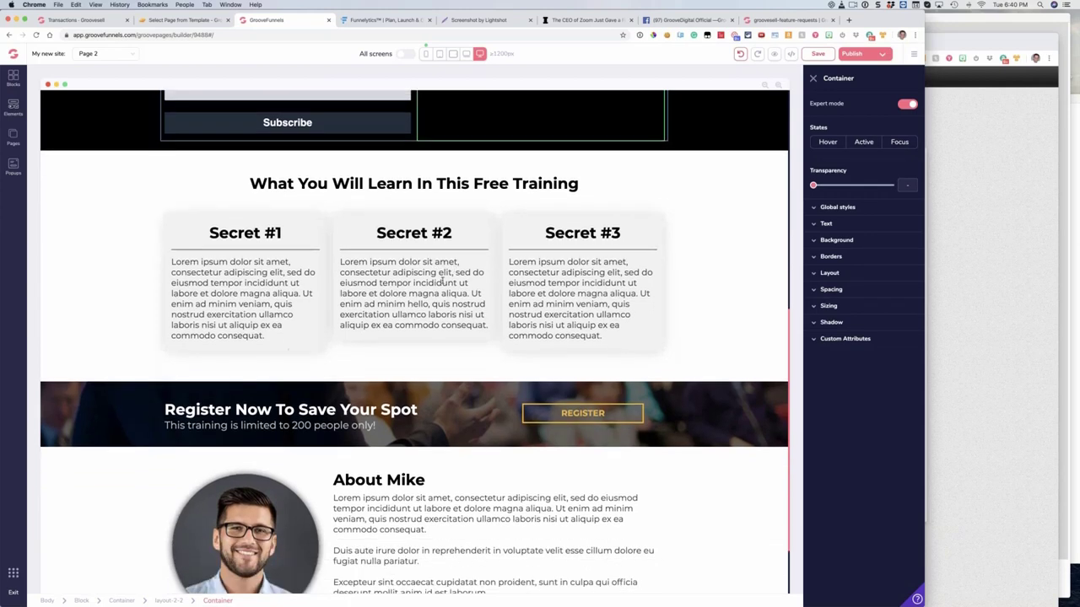
{"action": "double_click", "coordinate": [447, 291]}
{"action": "scroll", "coordinate": [447, 291], "scroll_direction": "down", "scroll_amount": 3}
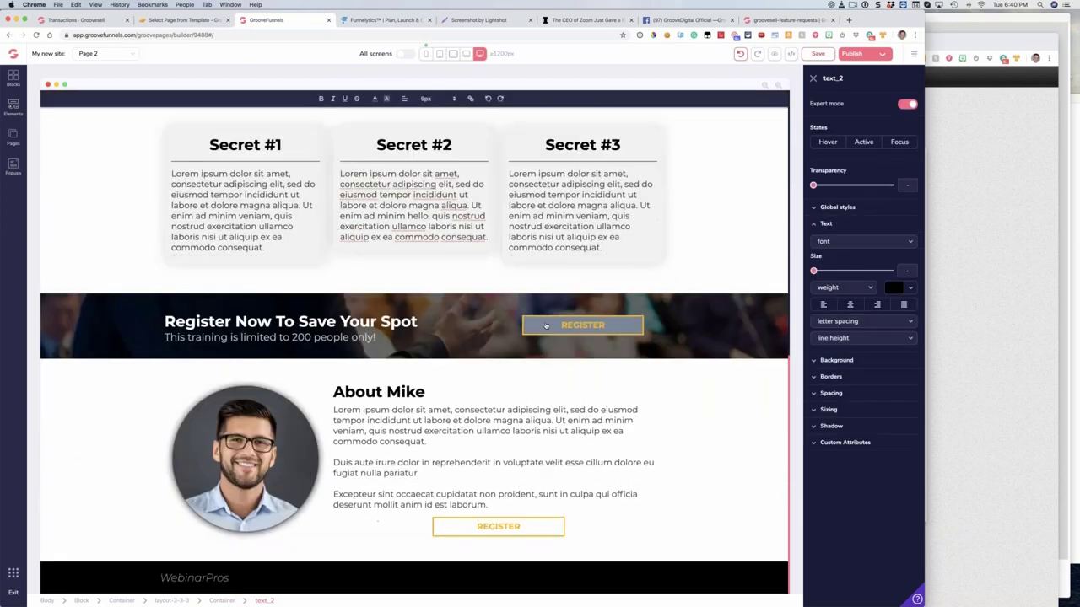
{"action": "key", "text": "Escape"}
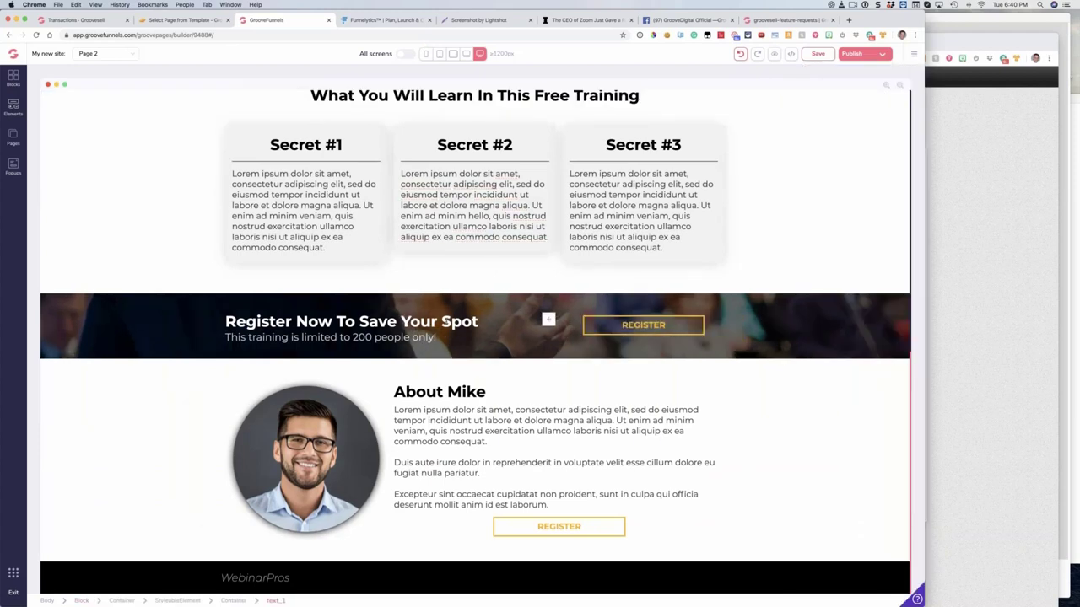
{"action": "left_click", "coordinate": [548, 320]}
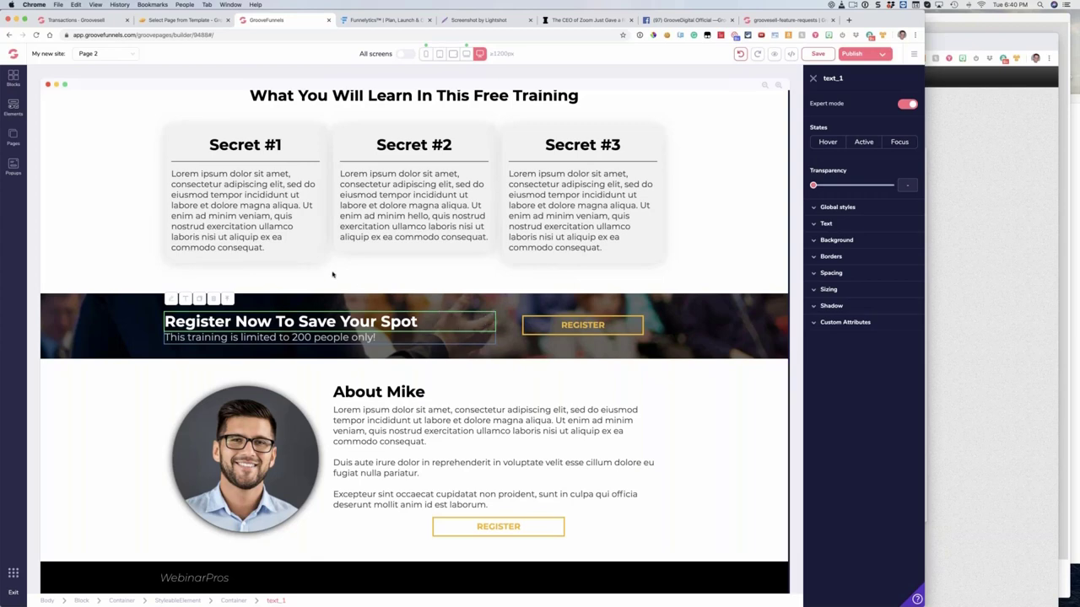
Step: Go back over the page up to its header, selecting the countdown's Hours number and the "Free Live Training" heading
{"action": "scroll", "coordinate": [357, 280], "scroll_direction": "up", "scroll_amount": 4}
{"action": "scroll", "coordinate": [357, 280], "scroll_direction": "down", "scroll_amount": 2}
{"action": "scroll", "coordinate": [342, 257], "scroll_direction": "down", "scroll_amount": 2}
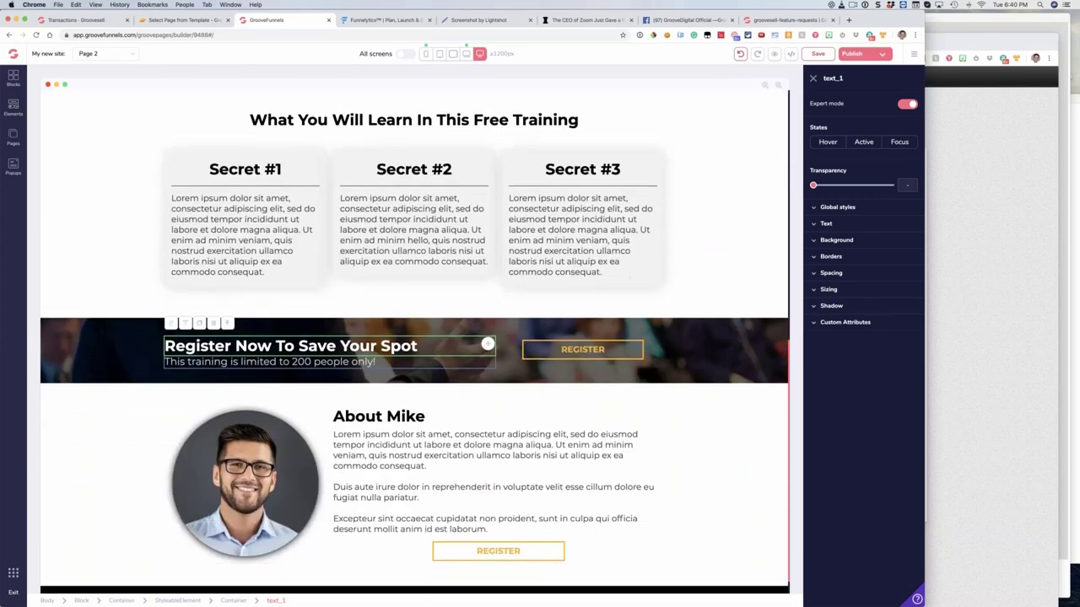
{"action": "scroll", "coordinate": [342, 257], "scroll_direction": "up", "scroll_amount": 6}
{"action": "left_click", "coordinate": [311, 320]}
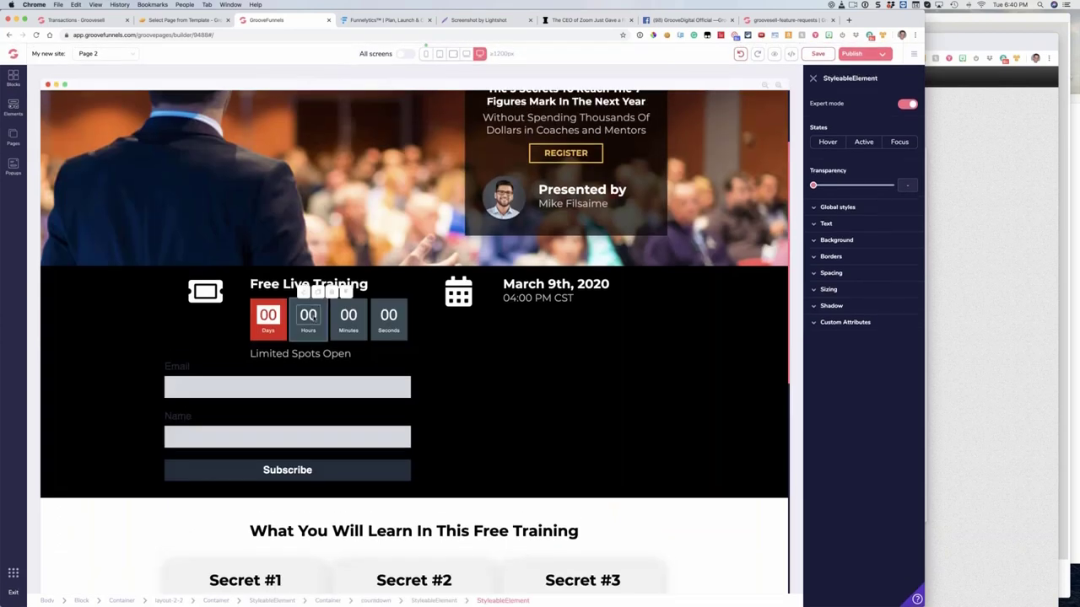
{"action": "left_click", "coordinate": [379, 279]}
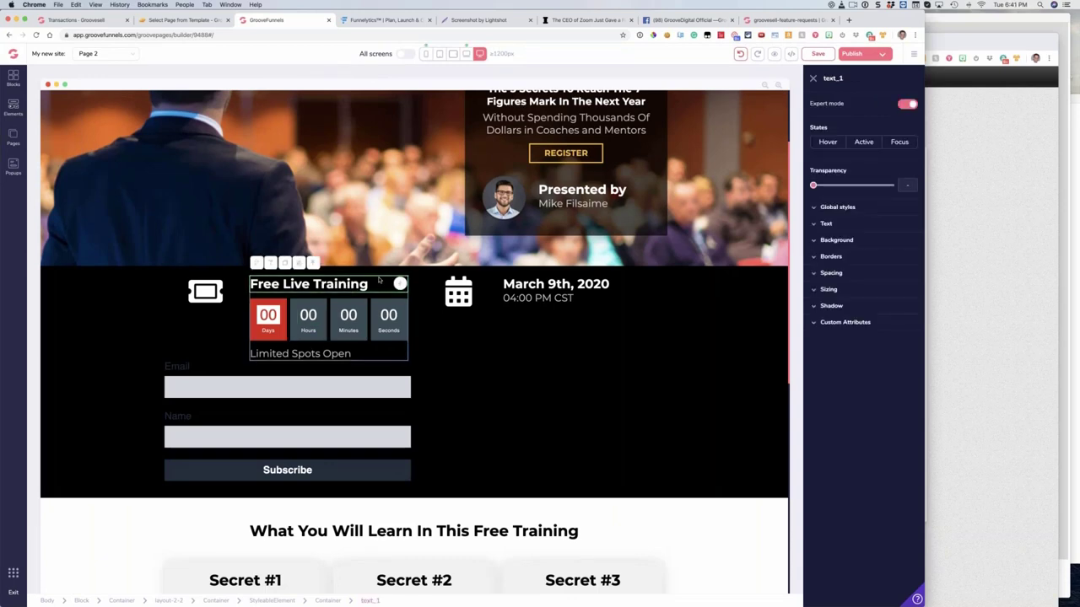
{"action": "scroll", "coordinate": [355, 329], "scroll_direction": "up", "scroll_amount": 2}
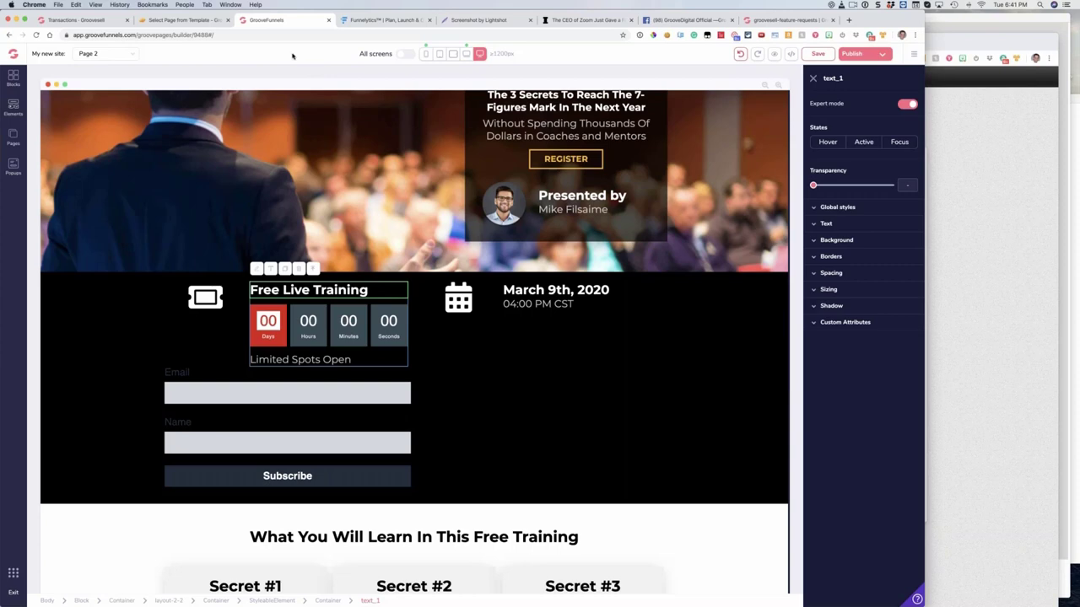
{"action": "scroll", "coordinate": [363, 152], "scroll_direction": "up", "scroll_amount": 3}
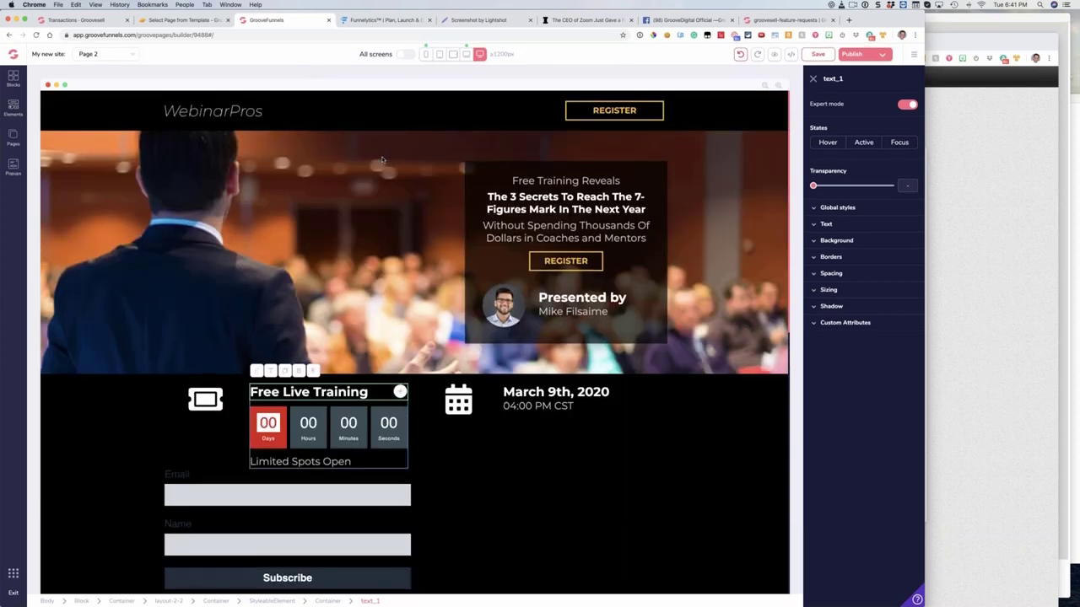
Step: Set the transparency of the hero image block to 75% and check the result against the section below
{"action": "left_click", "coordinate": [69, 151]}
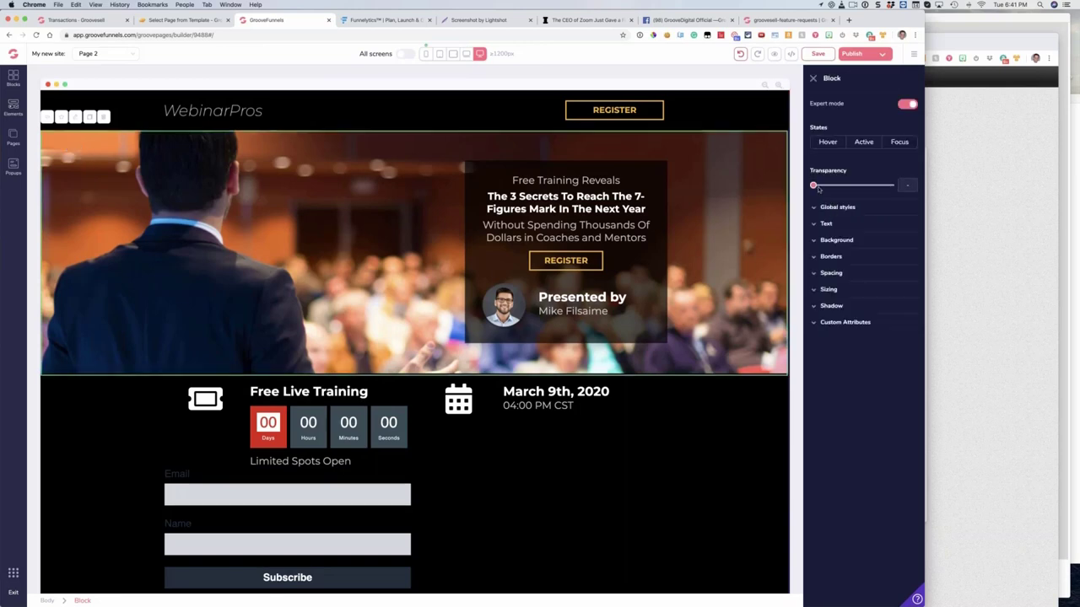
{"action": "left_click_drag", "start_coordinate": [816, 190], "coordinate": [878, 189]}
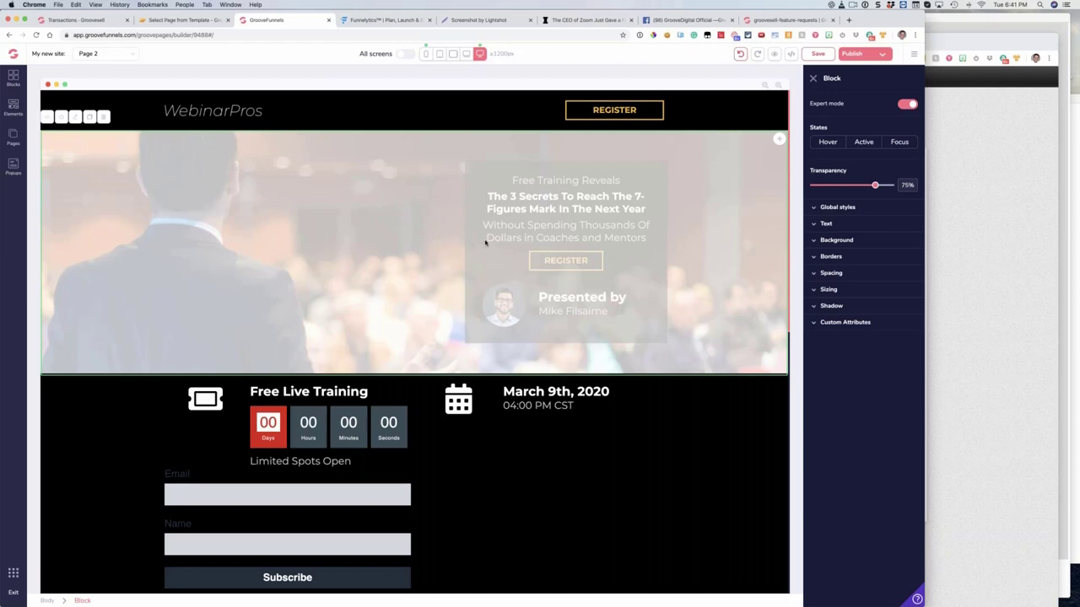
{"action": "scroll", "coordinate": [409, 235], "scroll_direction": "down", "scroll_amount": 3}
{"action": "scroll", "coordinate": [410, 233], "scroll_direction": "up", "scroll_amount": 3}
{"action": "scroll", "coordinate": [422, 295], "scroll_direction": "down", "scroll_amount": 5}
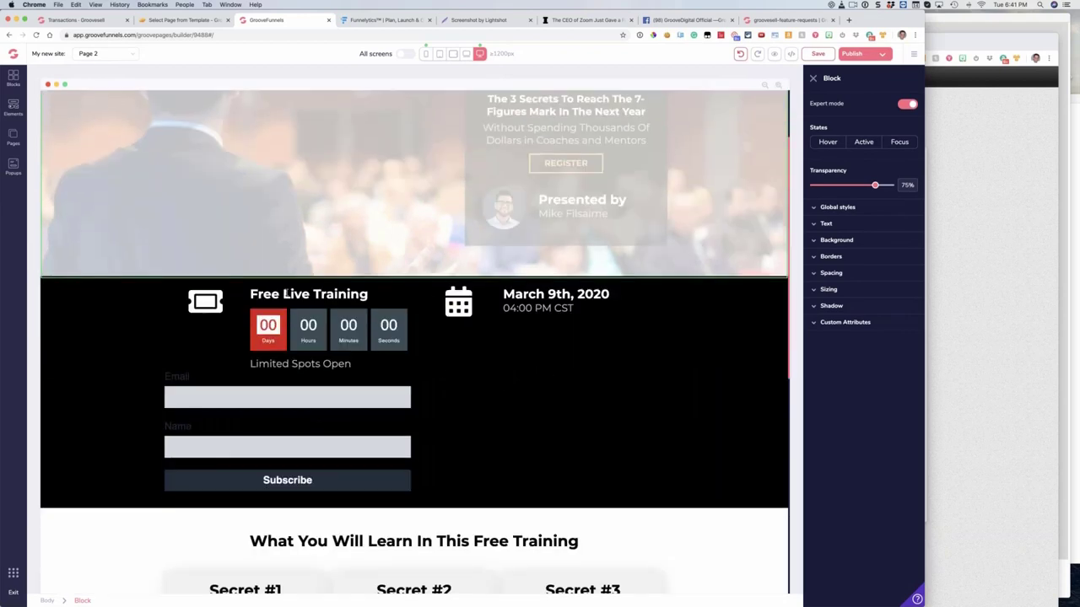
{"action": "scroll", "coordinate": [420, 296], "scroll_direction": "up", "scroll_amount": 5}
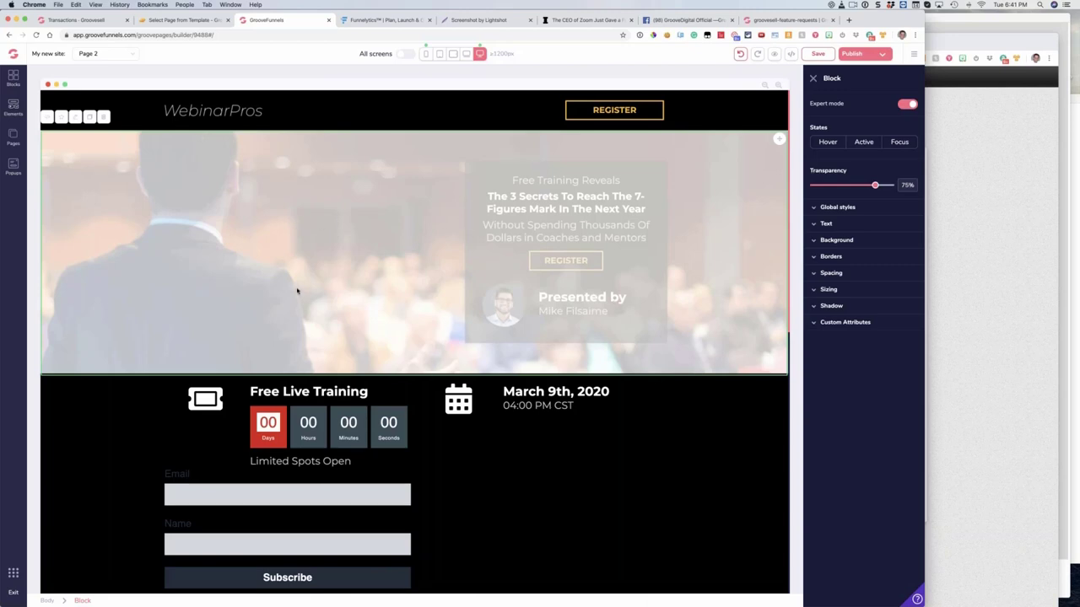
Step: Try adjusting the top margin of the Secret #2 heading, reset it, and place the text cursor in the heading
{"action": "scroll", "coordinate": [297, 292], "scroll_direction": "down", "scroll_amount": 5}
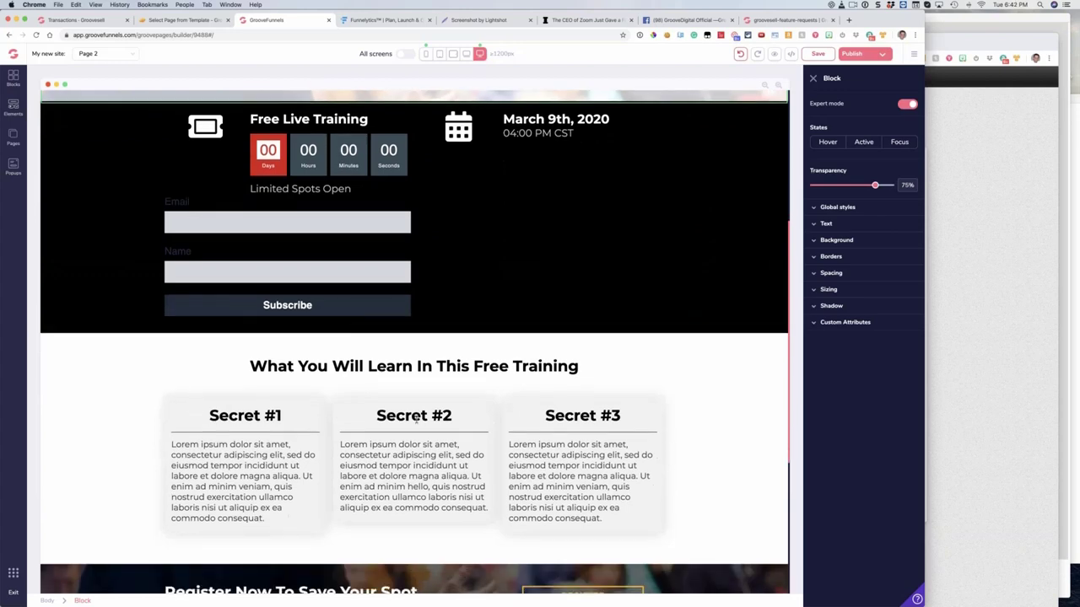
{"action": "left_click", "coordinate": [415, 416]}
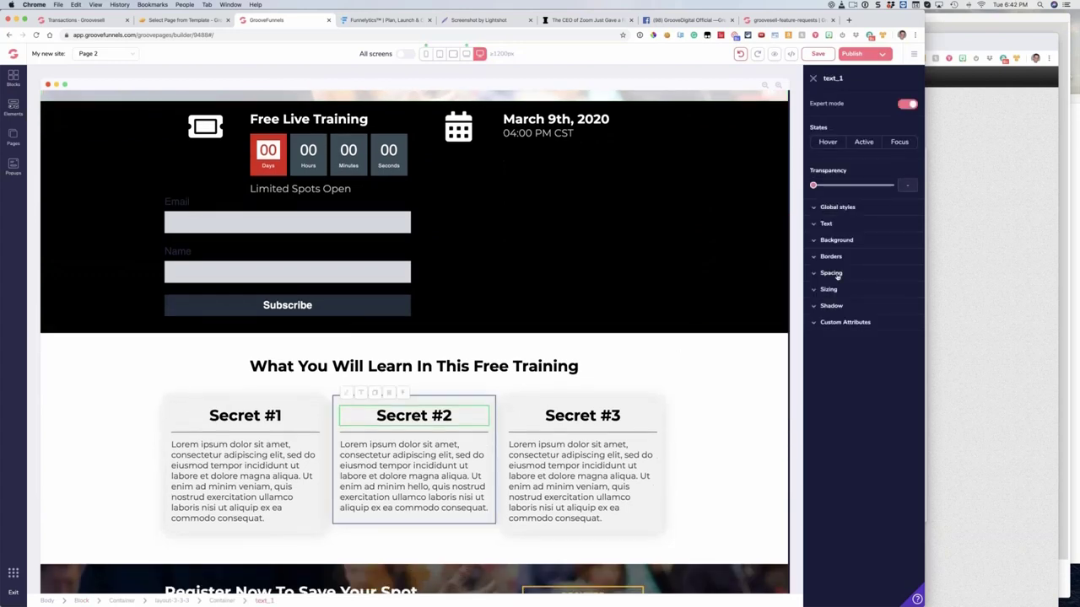
{"action": "left_click", "coordinate": [832, 273]}
{"action": "left_click", "coordinate": [862, 292]}
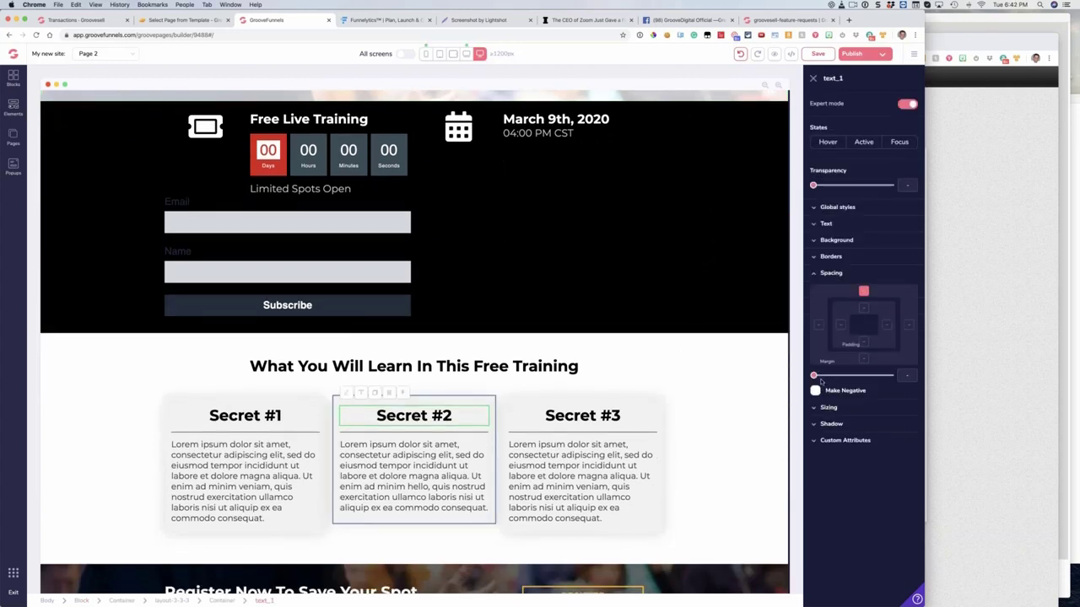
{"action": "mouse_move", "coordinate": [814, 376]}
{"action": "left_mouse_down"}
{"action": "mouse_move", "coordinate": [844, 378]}
{"action": "mouse_move", "coordinate": [813, 376]}
{"action": "left_mouse_up"}
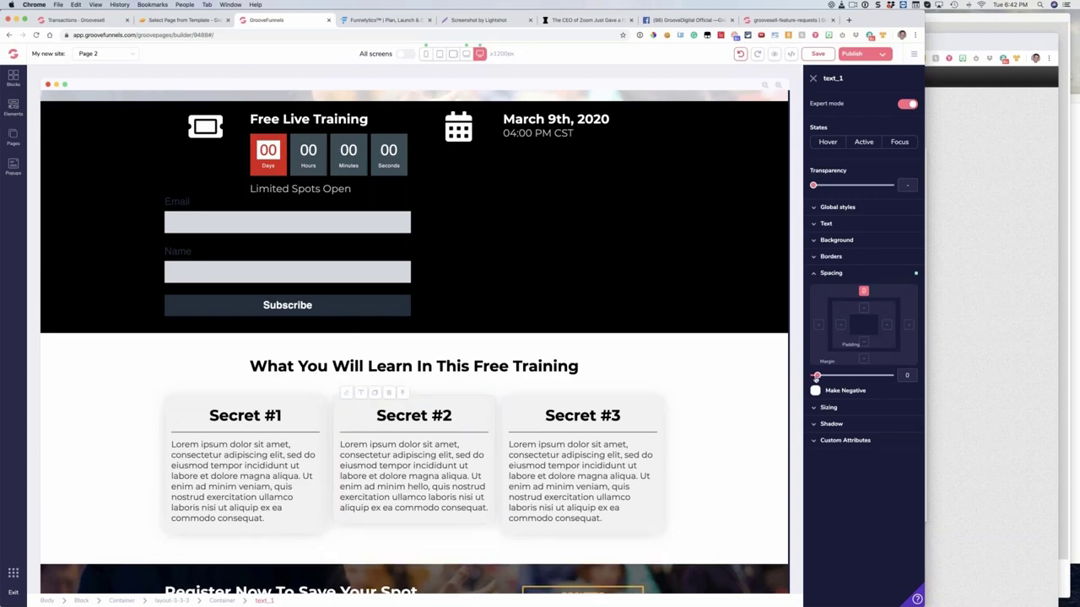
{"action": "left_click", "coordinate": [815, 275]}
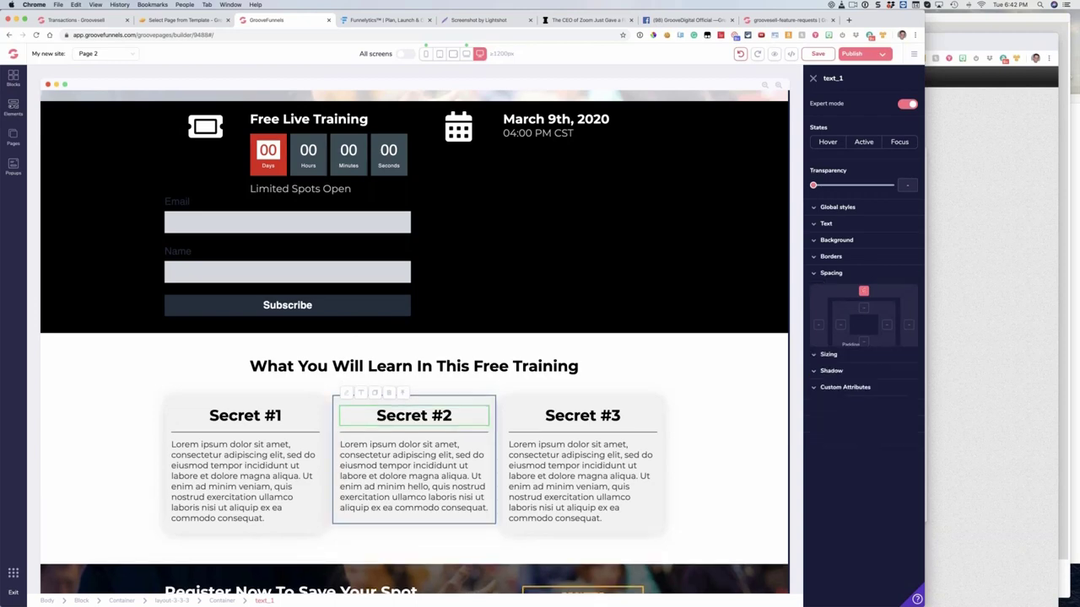
{"action": "left_click", "coordinate": [424, 408]}
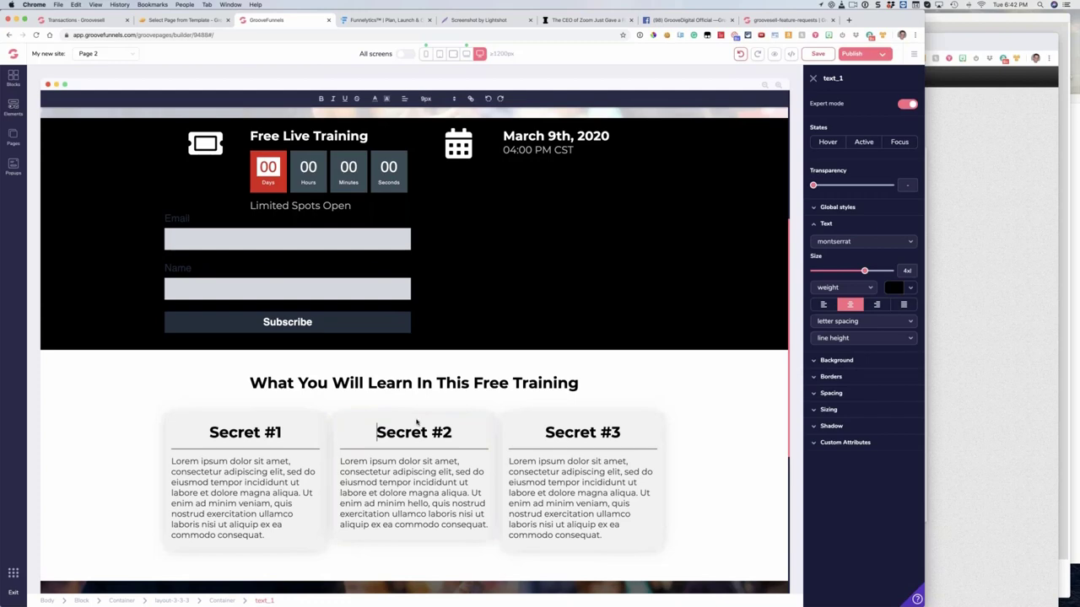
{"action": "scroll", "coordinate": [416, 421], "scroll_direction": "down", "scroll_amount": 2}
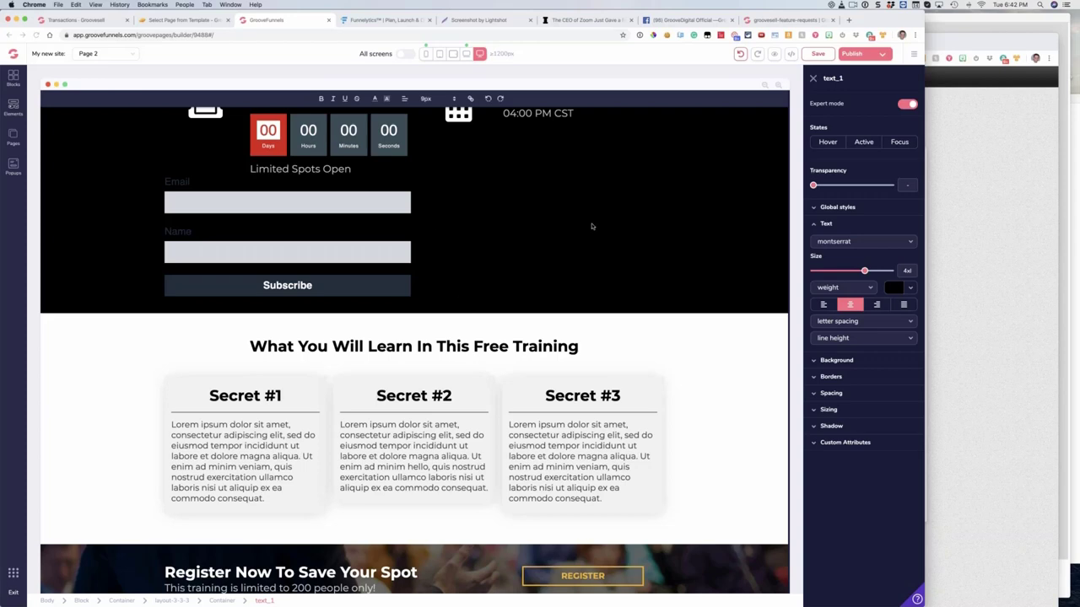
Step: Open the funnelflex.io site in a new browser tab
{"action": "left_click", "coordinate": [851, 21]}
{"action": "type", "text": "fu"}
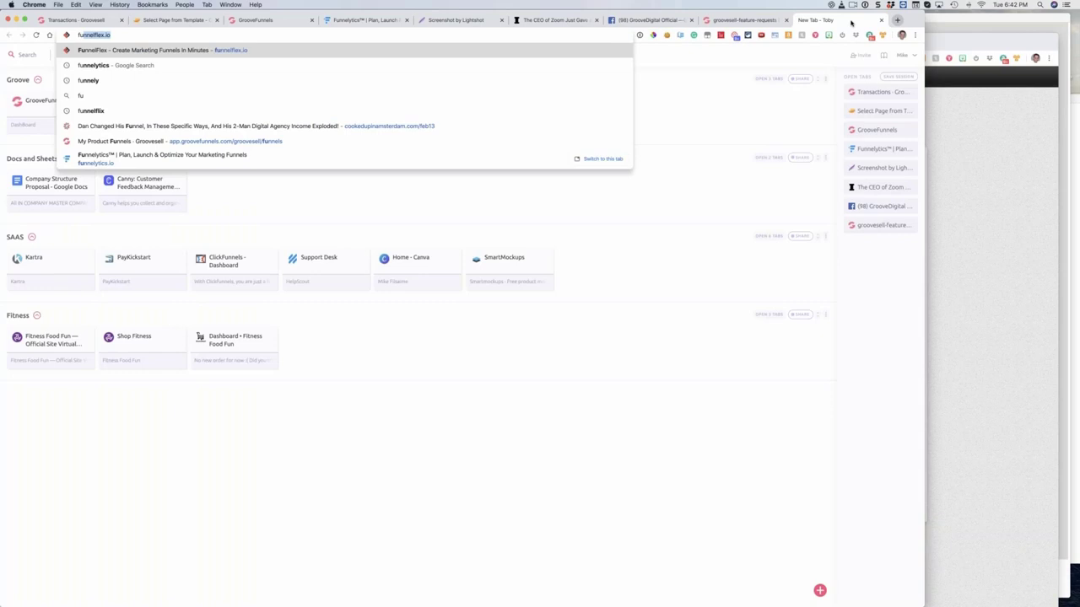
{"action": "key", "text": "Return"}
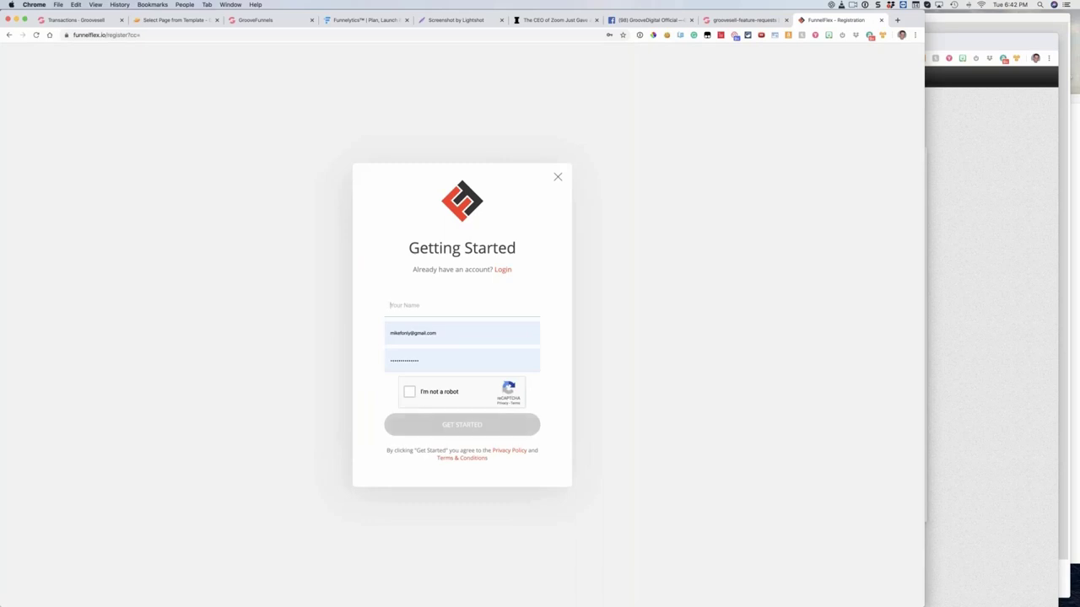
Step: Confirm the robot check, go to the existing account's login to reach the FunnelFlex builder, and decline saving the login in 1Password
{"action": "left_click", "coordinate": [409, 394]}
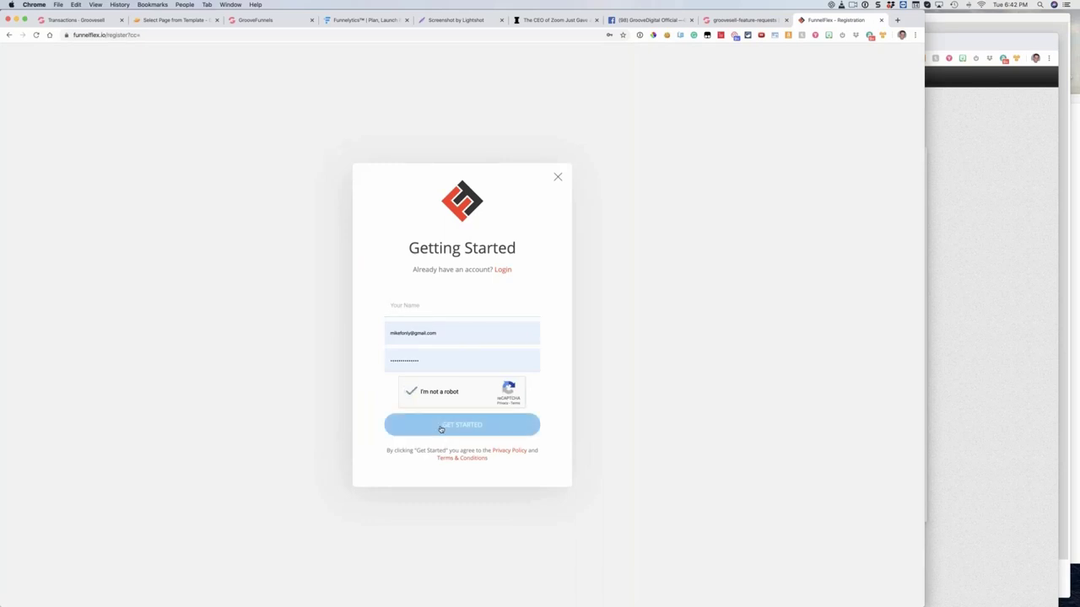
{"action": "left_click", "coordinate": [502, 269]}
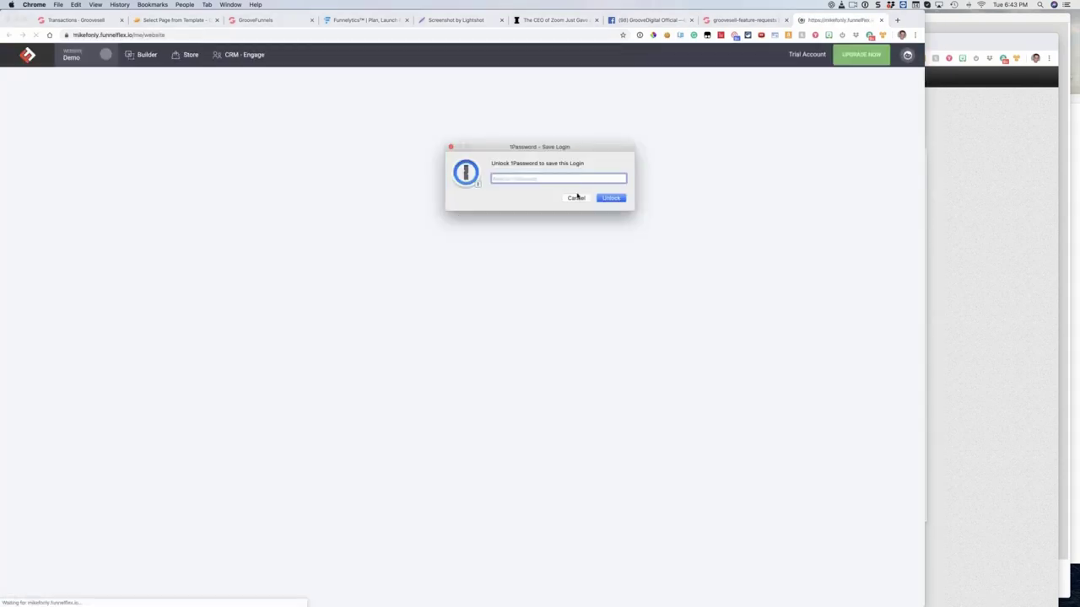
{"action": "left_click", "coordinate": [576, 198]}
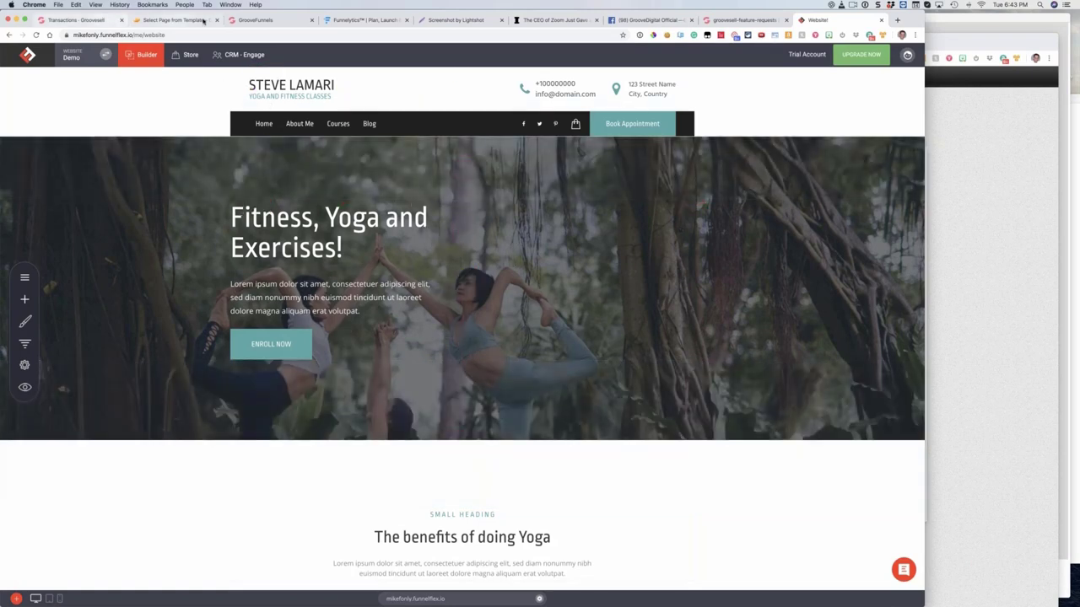
Step: Switch back to the GroovePages editor and inspect the Secret #3 heading, closing the settings afterwards
{"action": "left_click", "coordinate": [256, 20]}
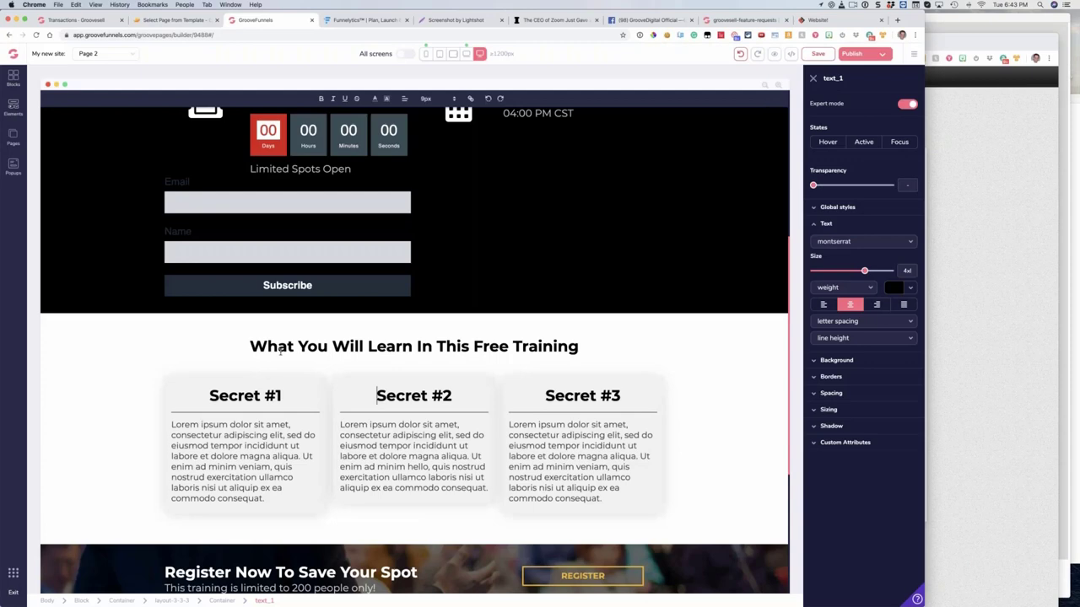
{"action": "left_click", "coordinate": [812, 79]}
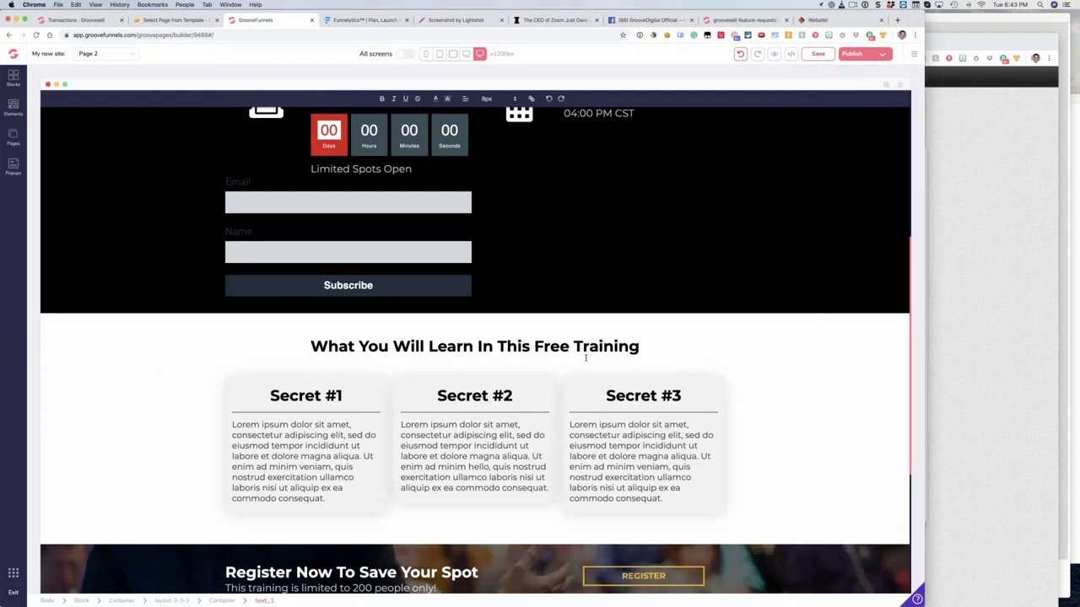
{"action": "left_click", "coordinate": [577, 398]}
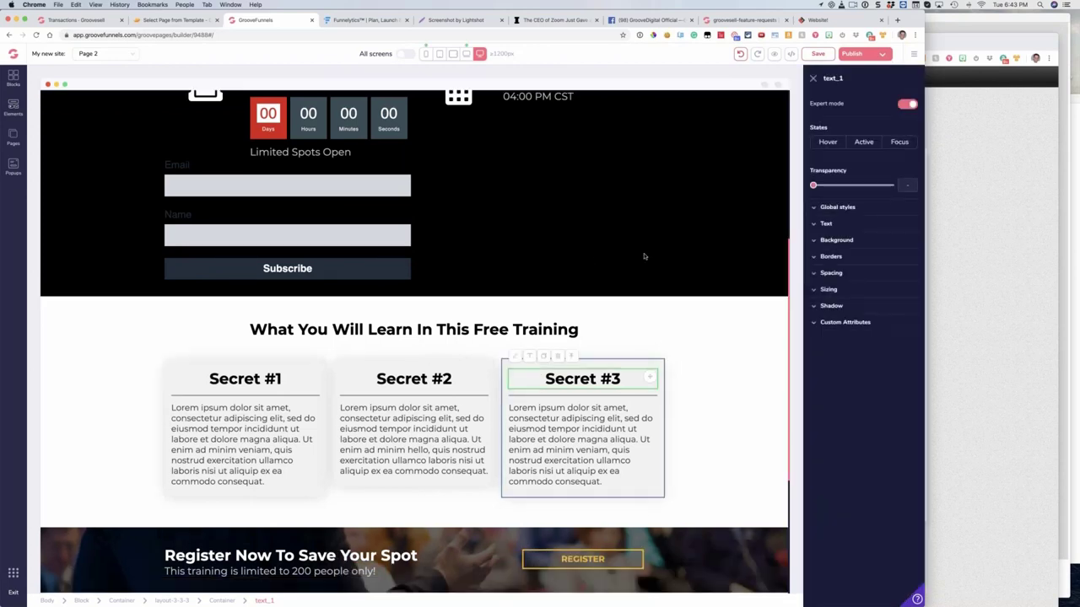
{"action": "scroll", "coordinate": [643, 256], "scroll_direction": "up", "scroll_amount": 1}
{"action": "left_click", "coordinate": [812, 78]}
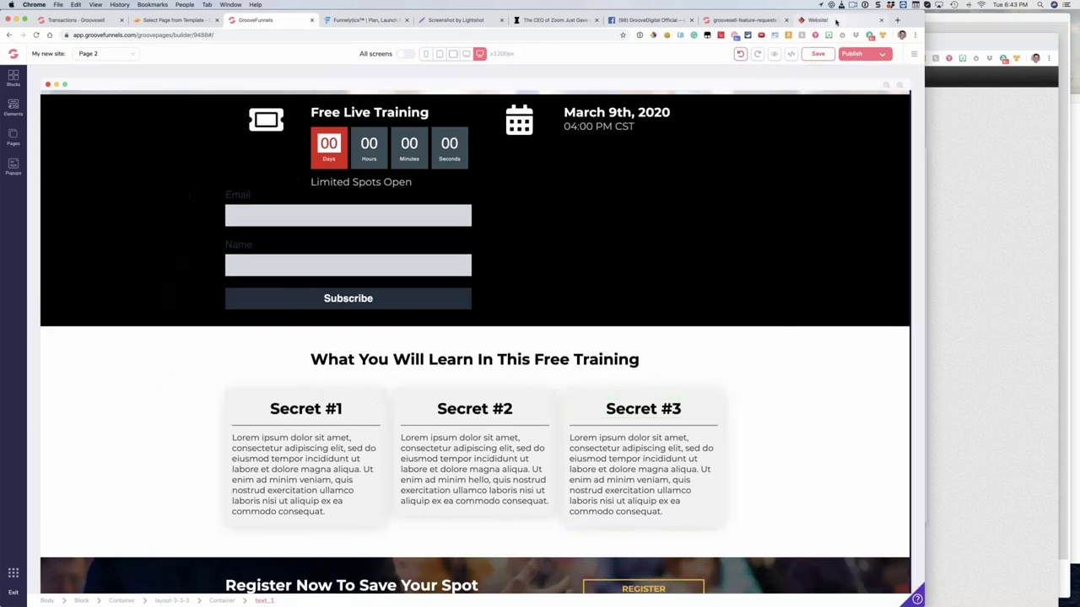
Step: Return to the FunnelFlex builder and try widening the hero block's text column, splitting the block into 3 columns and restoring 2 columns
{"action": "left_click", "coordinate": [836, 22]}
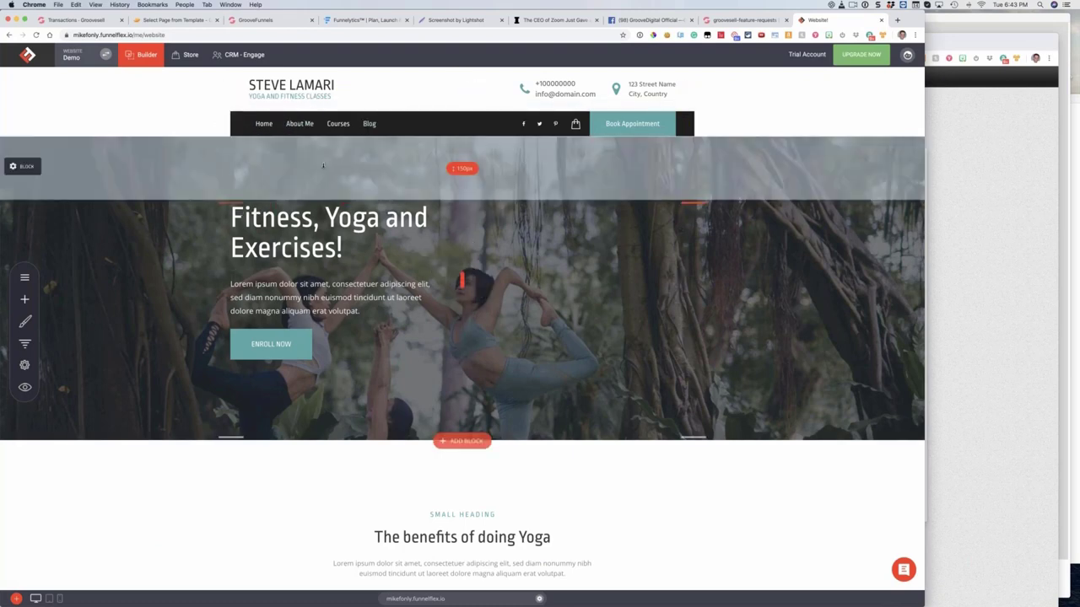
{"action": "left_click", "coordinate": [464, 278]}
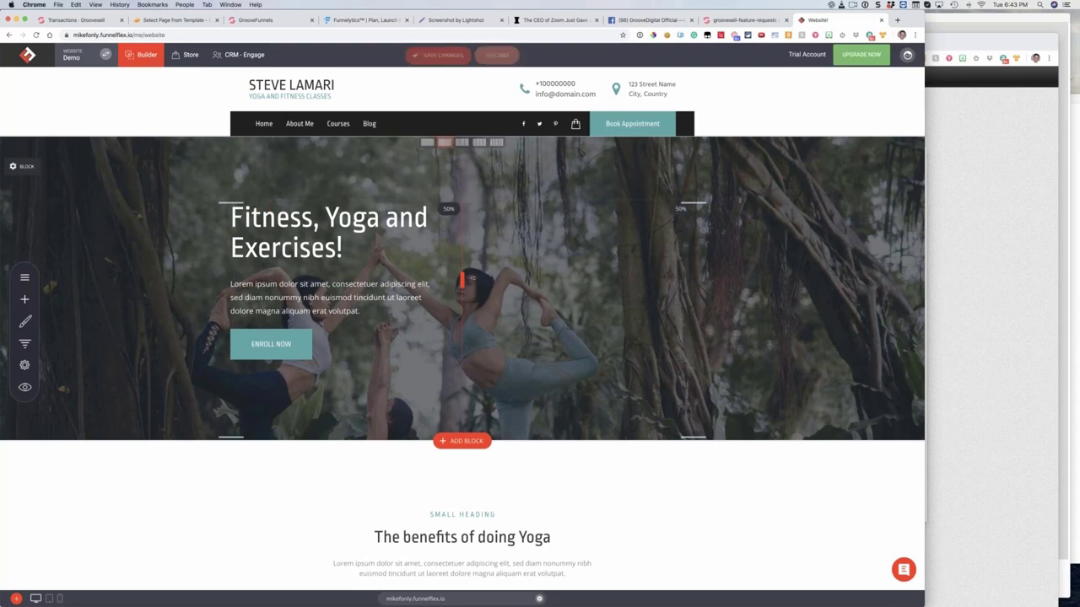
{"action": "mouse_move", "coordinate": [464, 279]}
{"action": "left_mouse_down"}
{"action": "mouse_move", "coordinate": [481, 281]}
{"action": "mouse_move", "coordinate": [447, 281]}
{"action": "mouse_move", "coordinate": [471, 281]}
{"action": "left_mouse_up"}
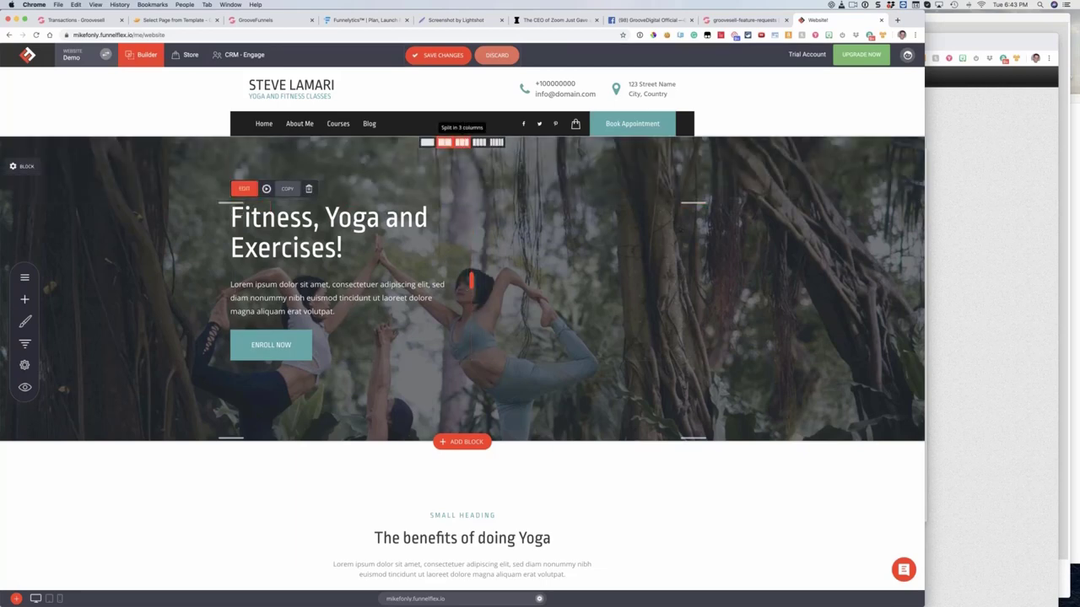
{"action": "left_click", "coordinate": [461, 142]}
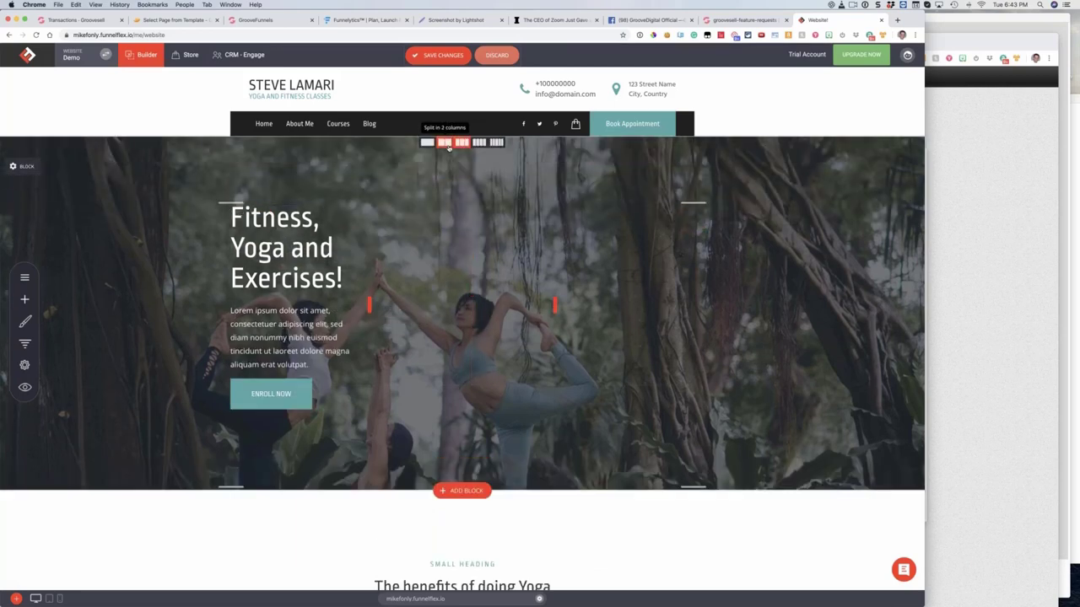
{"action": "left_click", "coordinate": [447, 143]}
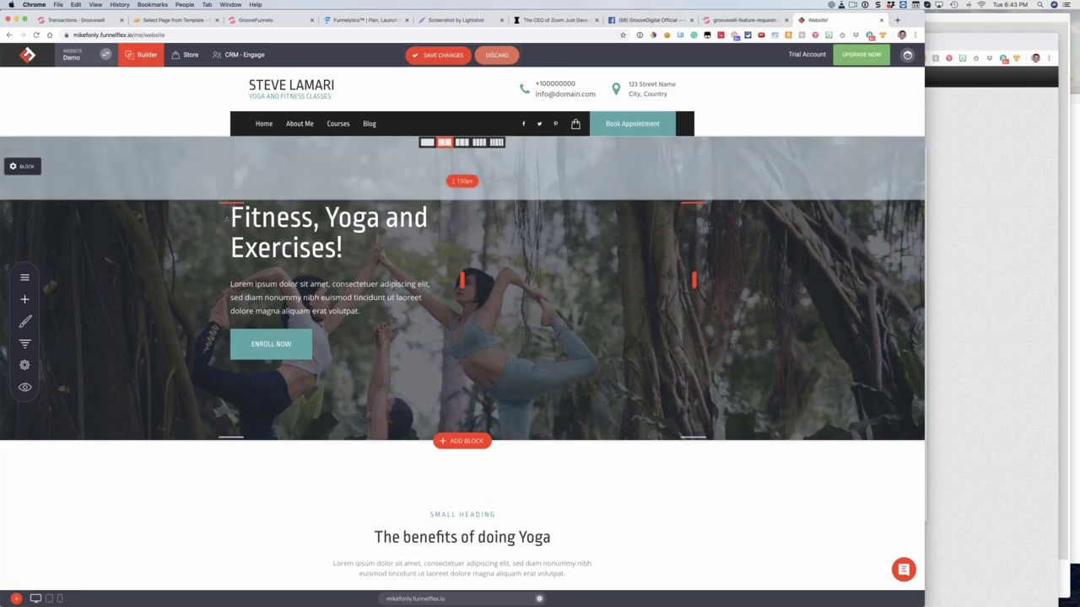
Step: Try reducing the hero block's top spacing to 142px, then split it into 3 columns and adjust the text column's width
{"action": "left_click_drag", "start_coordinate": [230, 202], "coordinate": [228, 175]}
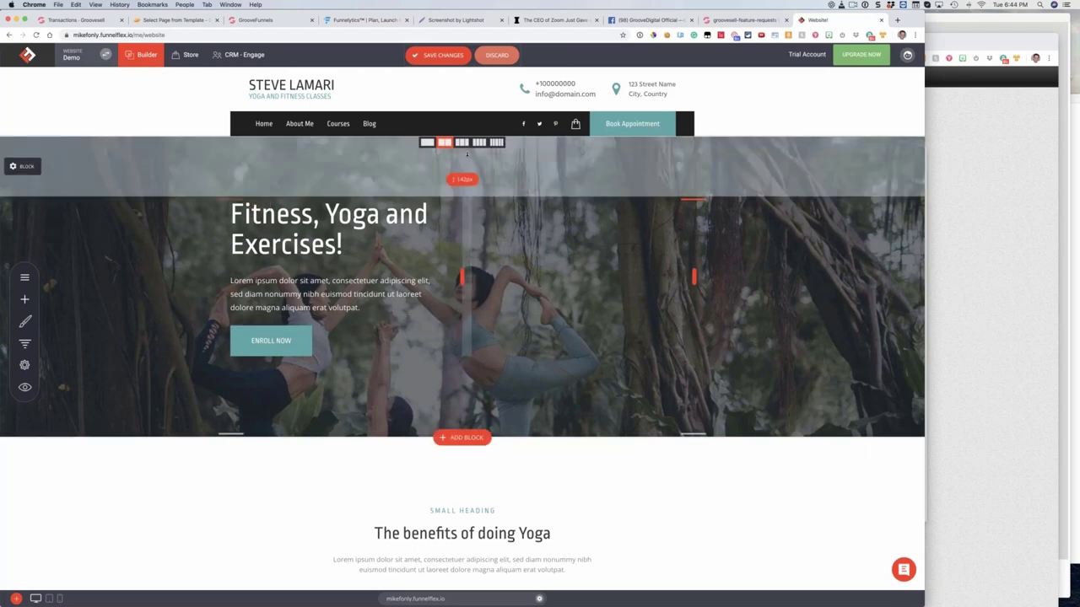
{"action": "left_click", "coordinate": [462, 142]}
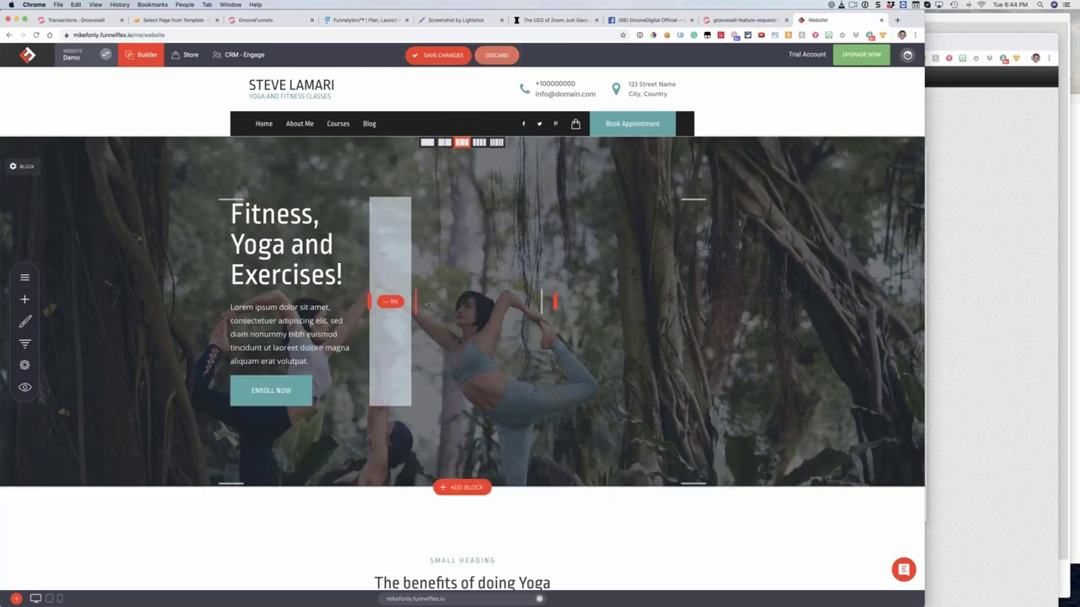
{"action": "left_click_drag", "start_coordinate": [427, 304], "coordinate": [371, 302]}
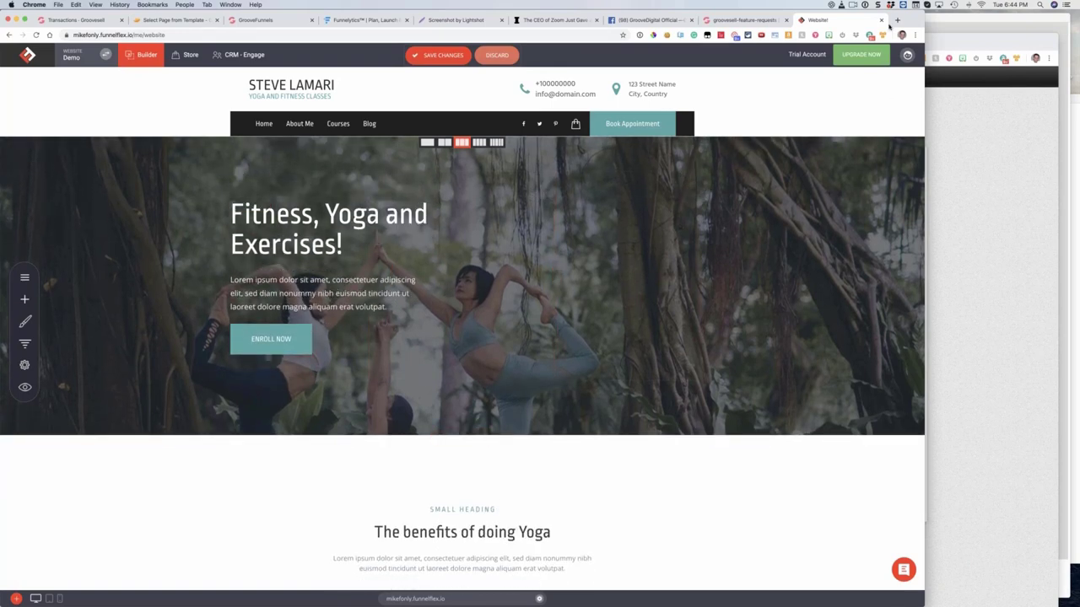
Step: Close the FunnelFlex site without saving the changes and return to the GroovePages editor
{"action": "left_click", "coordinate": [881, 19]}
{"action": "left_click", "coordinate": [611, 197]}
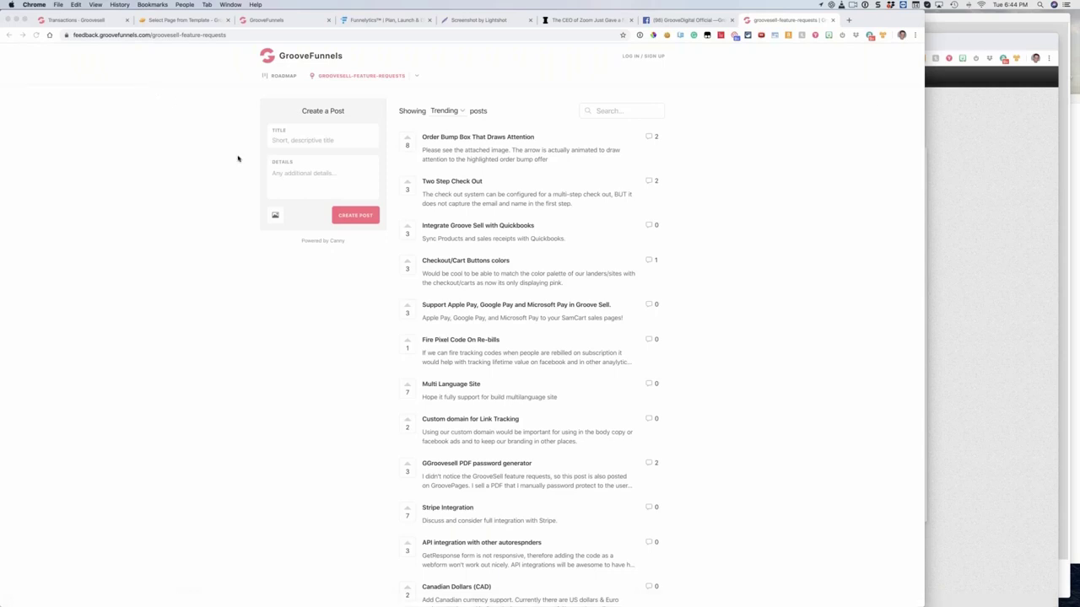
{"action": "key", "text": "super+Tab"}
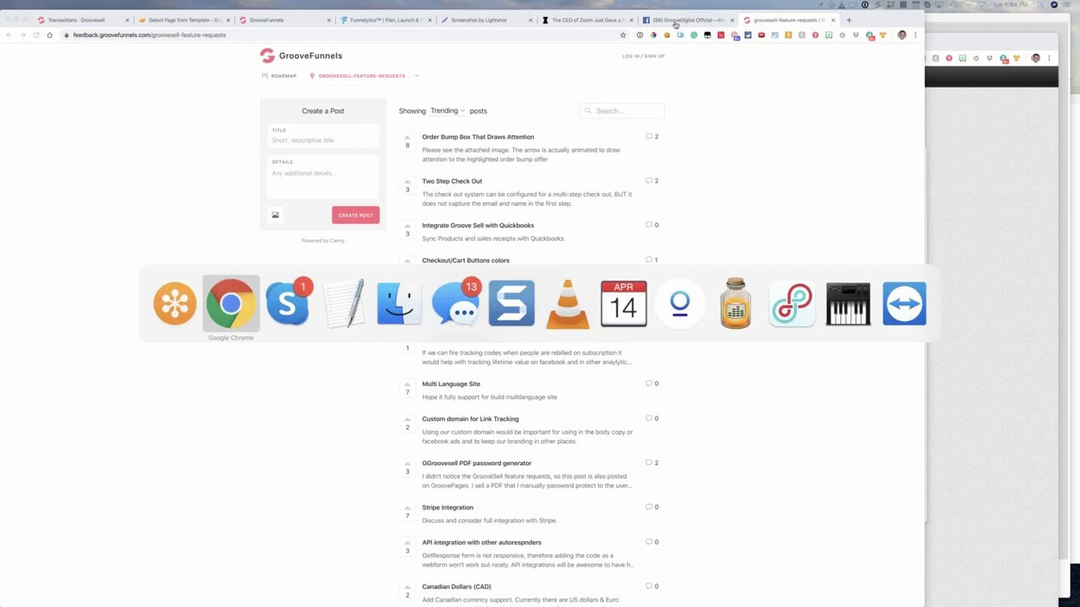
{"action": "left_click", "coordinate": [278, 19]}
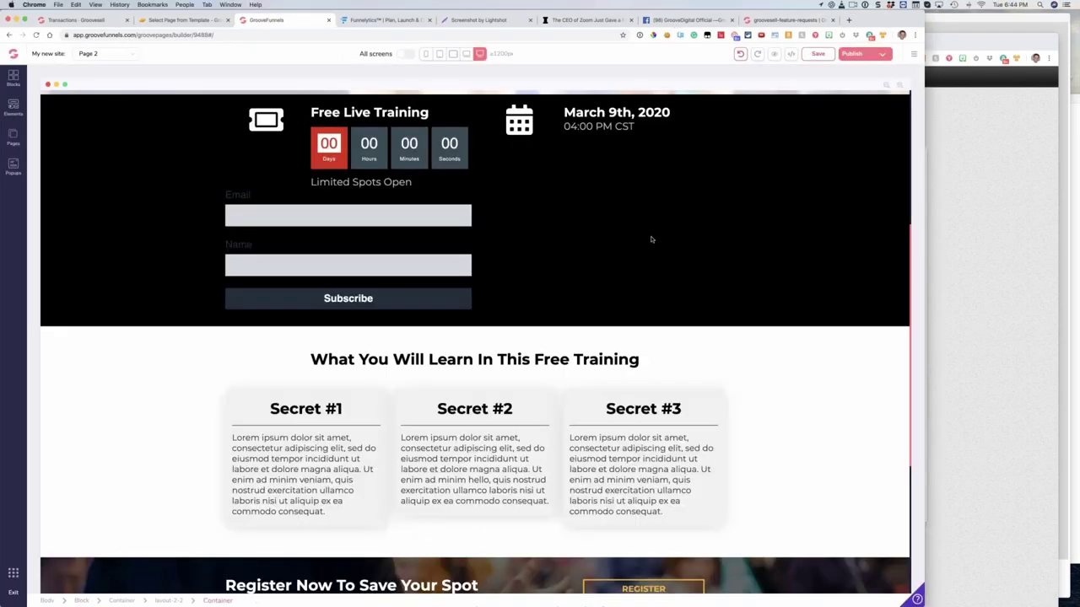
Step: Remove the transparency from the hero image block at the start of the page
{"action": "scroll", "coordinate": [648, 242], "scroll_direction": "up", "scroll_amount": 3}
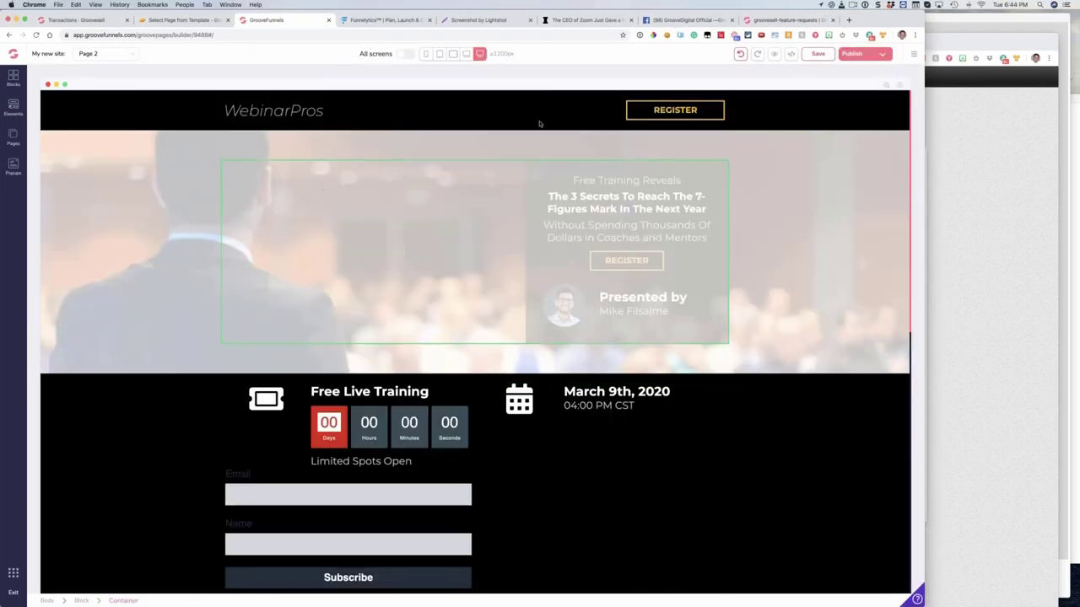
{"action": "left_click", "coordinate": [142, 169]}
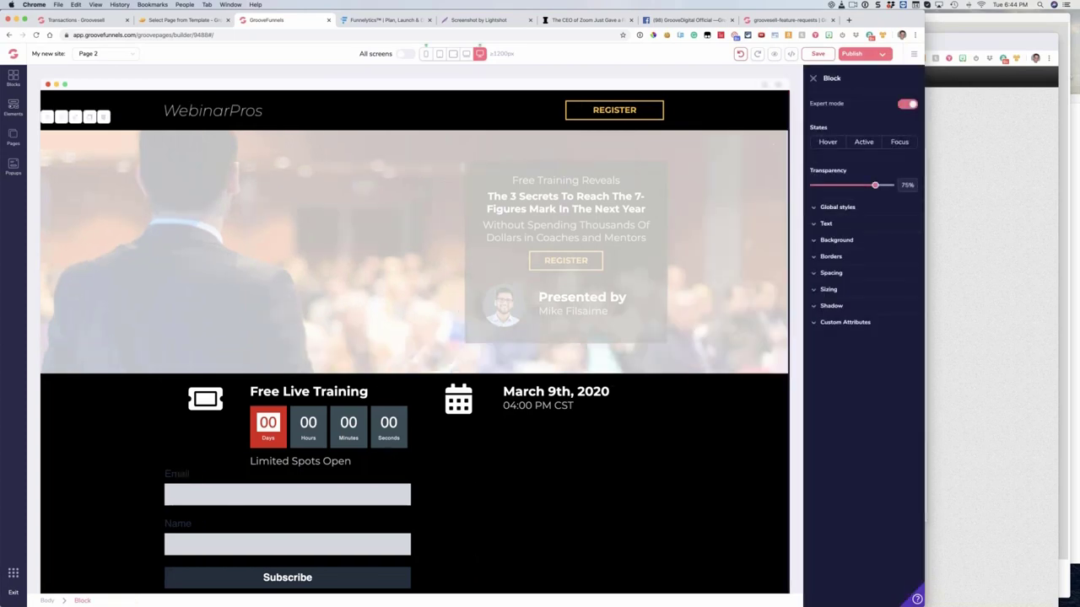
{"action": "left_click_drag", "start_coordinate": [874, 185], "coordinate": [813, 185]}
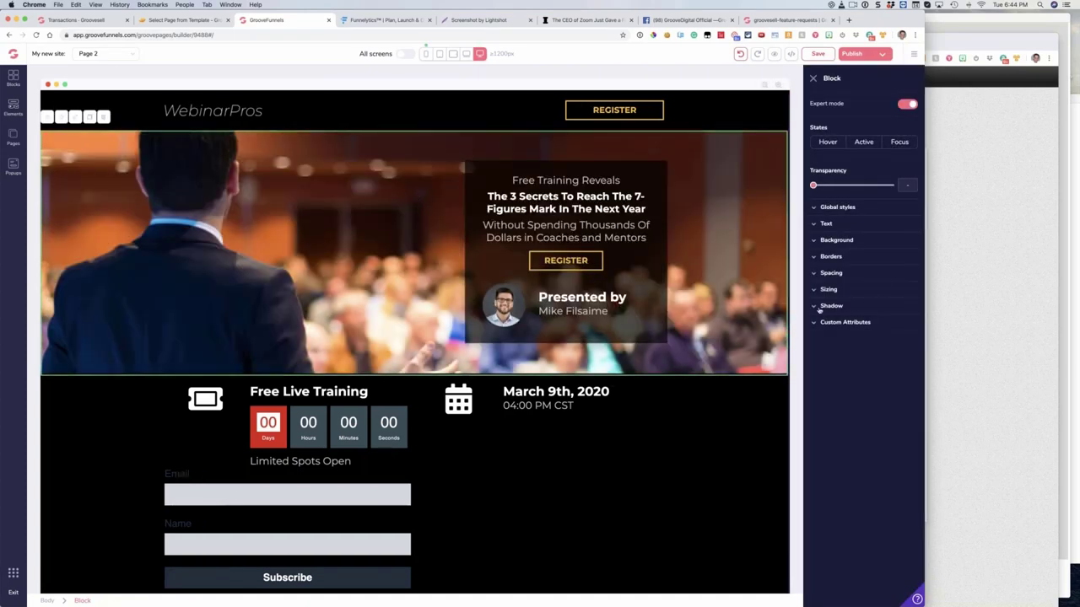
Step: Apply the emboss shadow to the REGISTER button in the hero block
{"action": "left_click", "coordinate": [565, 260]}
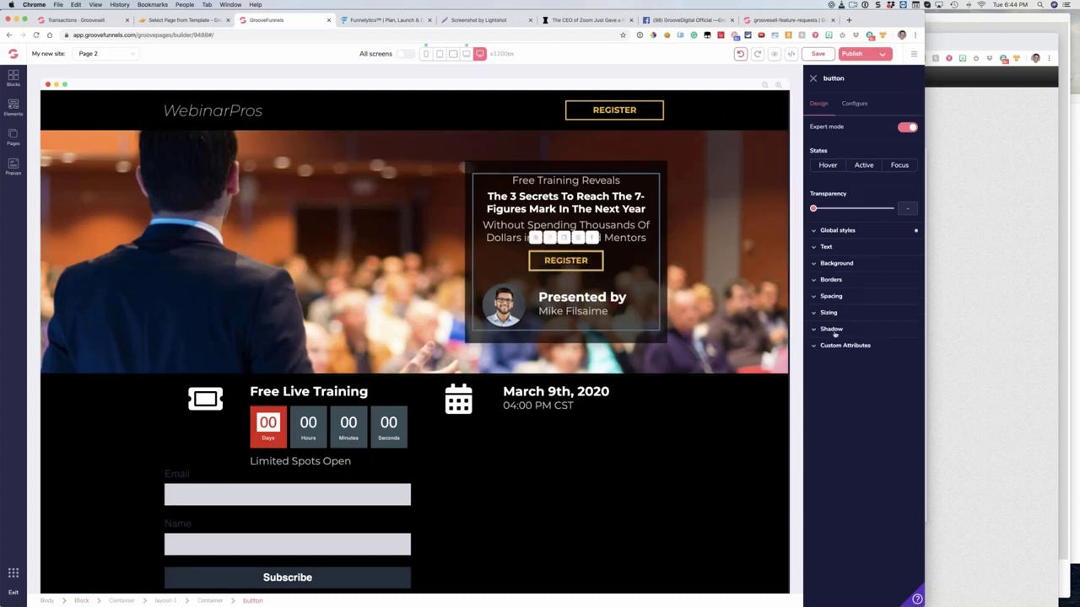
{"action": "left_click", "coordinate": [831, 329]}
{"action": "left_click", "coordinate": [841, 347]}
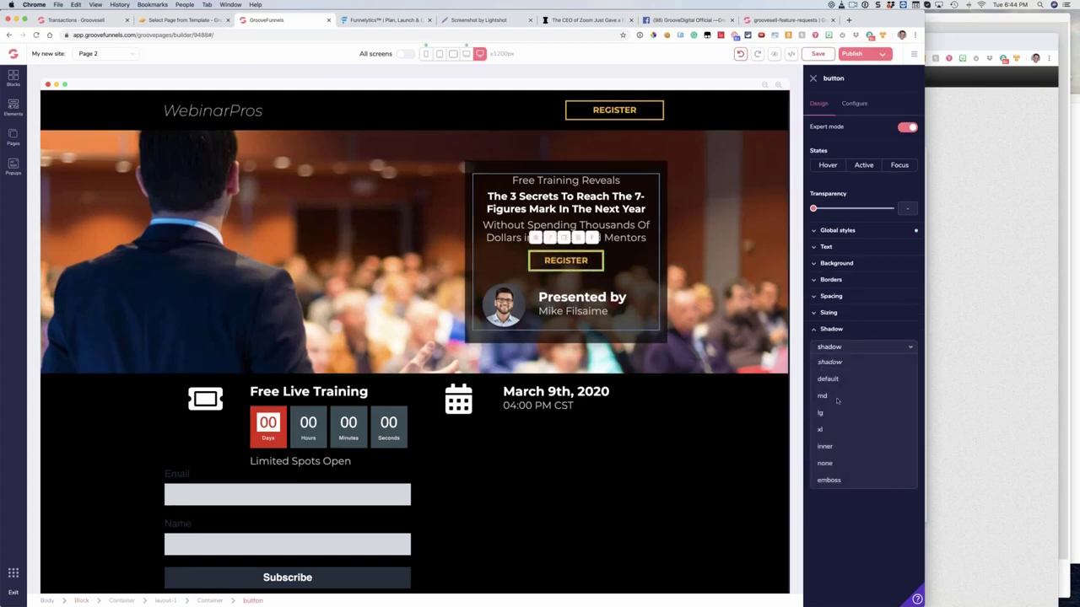
{"action": "left_click", "coordinate": [835, 479]}
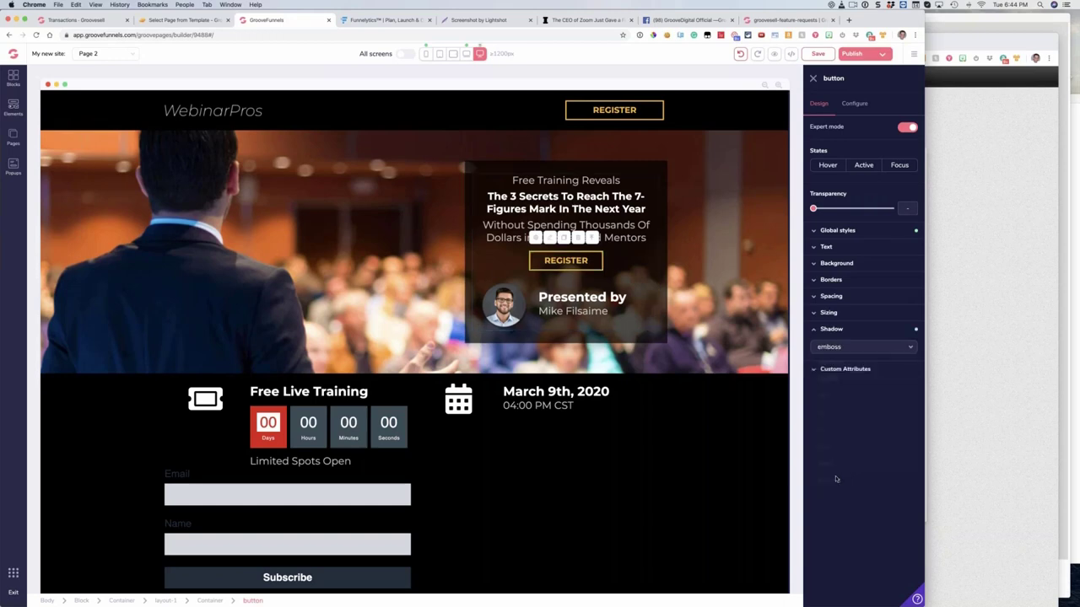
Step: Look through the REGISTER button's shadow options and its sizing, spacing and border settings, then collapse them
{"action": "left_click", "coordinate": [832, 348]}
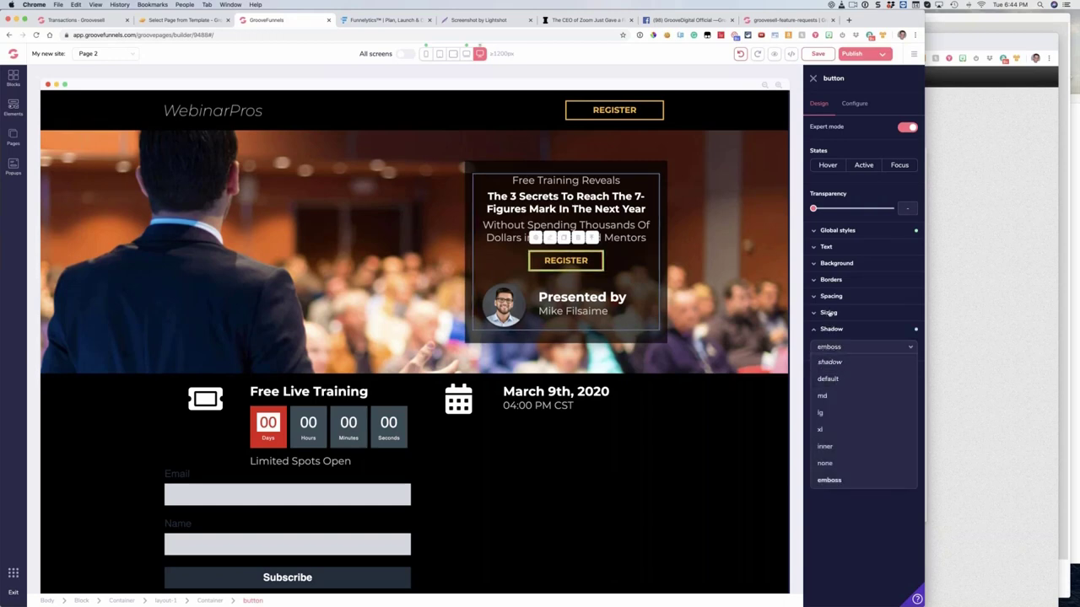
{"action": "left_click", "coordinate": [830, 313]}
{"action": "left_click", "coordinate": [831, 296]}
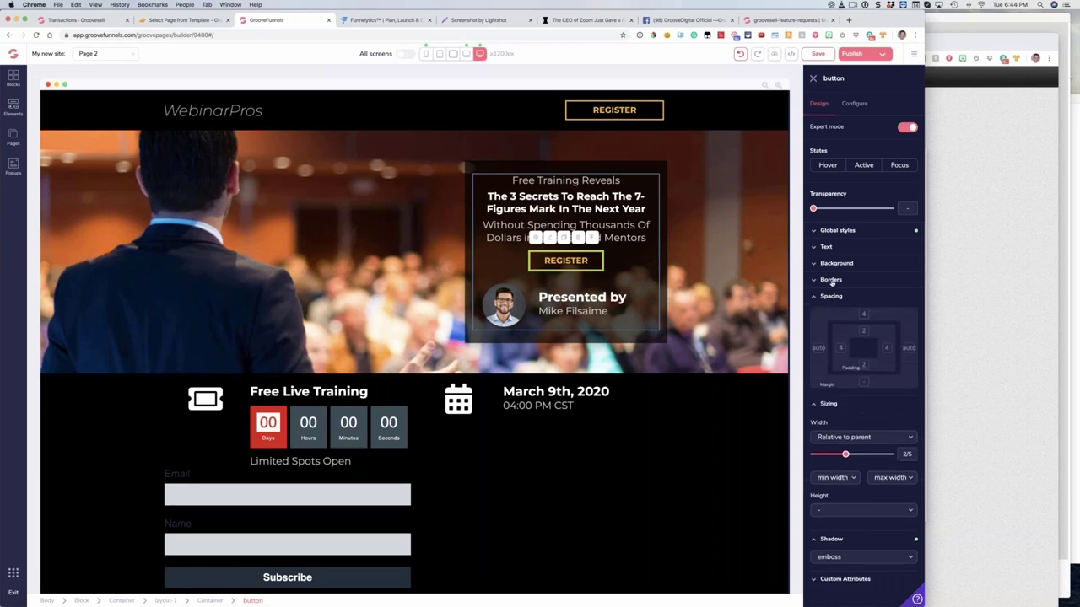
{"action": "left_click", "coordinate": [831, 280]}
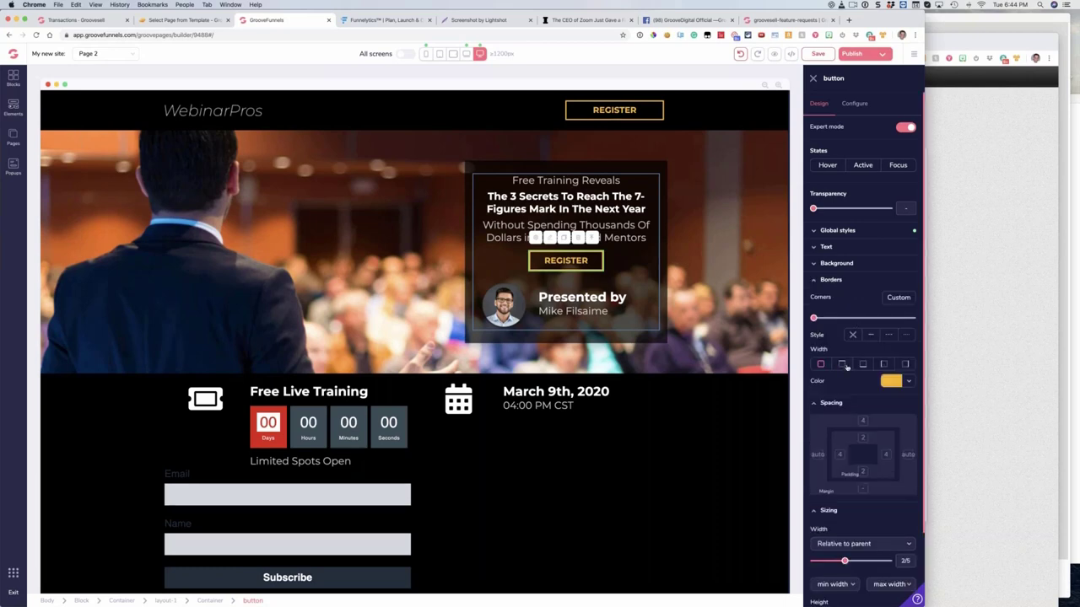
{"action": "left_click", "coordinate": [815, 280]}
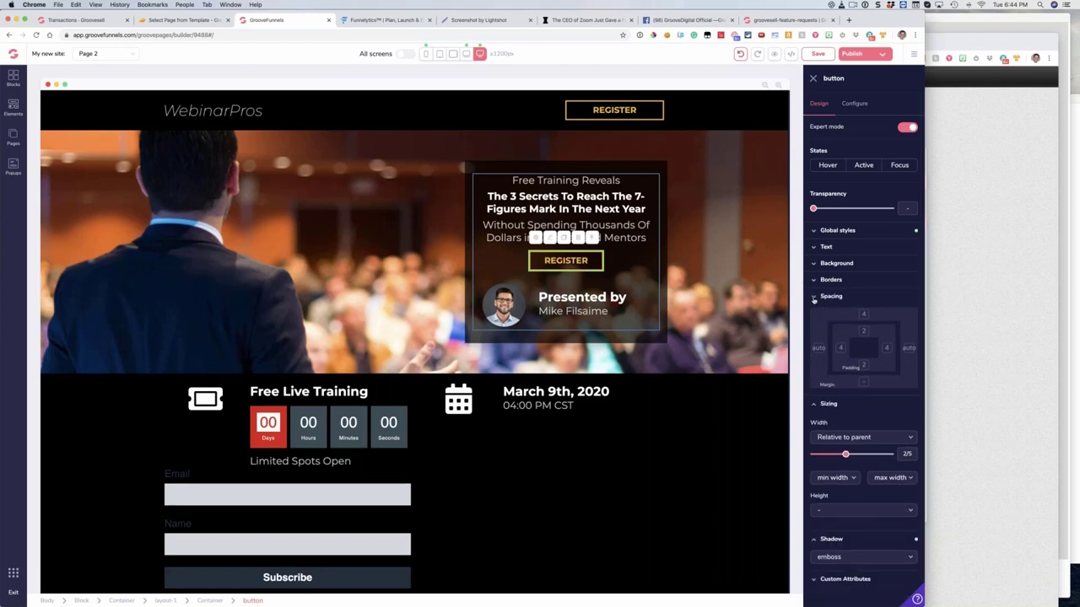
{"action": "left_click", "coordinate": [815, 297]}
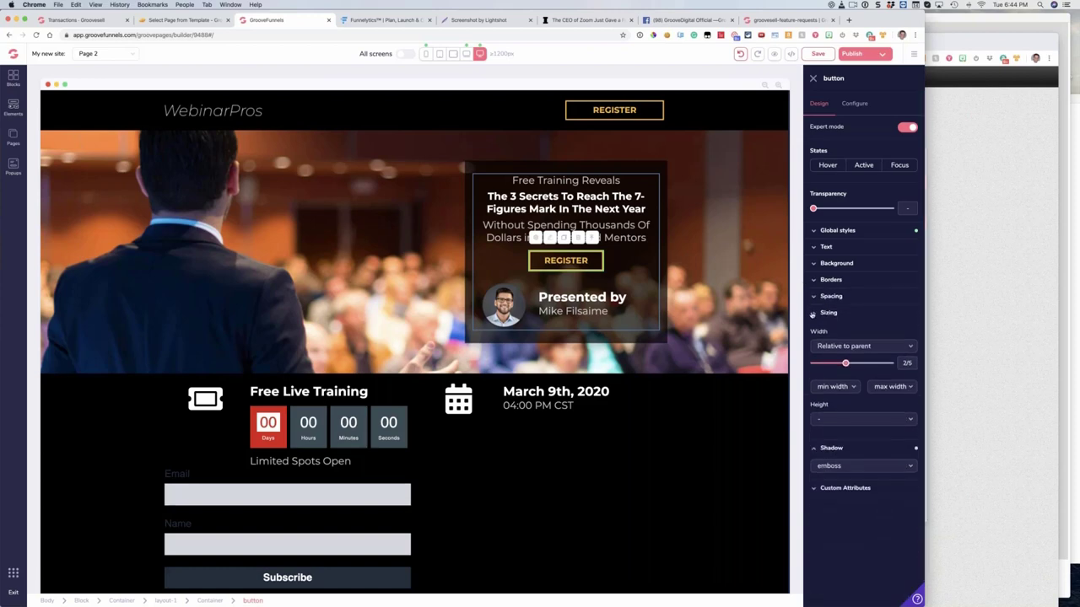
{"action": "left_click", "coordinate": [814, 313]}
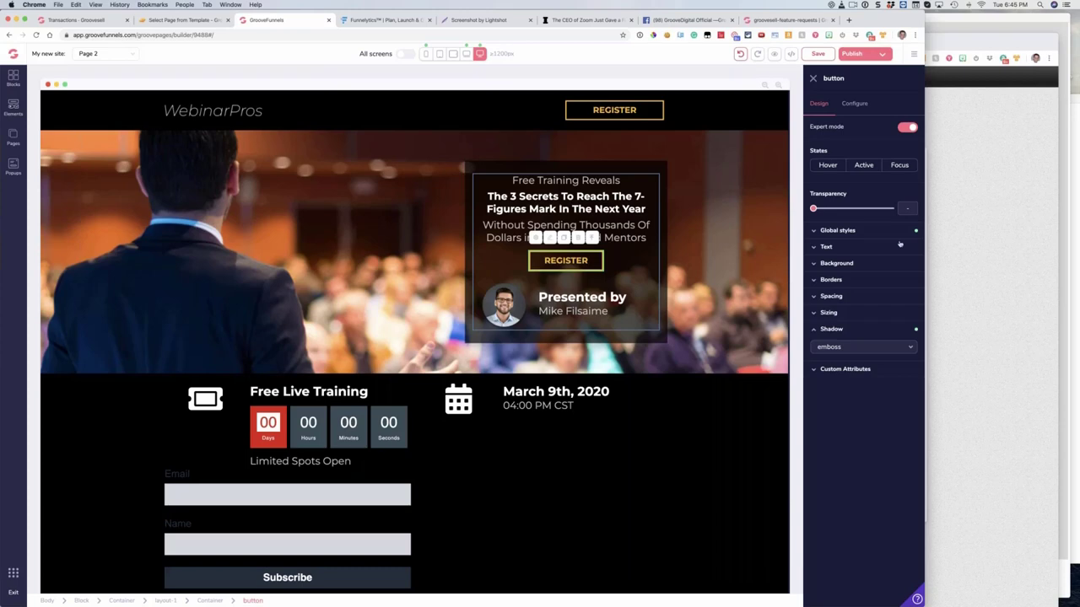
Step: Turn off Expert mode for the "Free Training Reveals" text and view the simplified settings of the Secret #2 heading
{"action": "left_click", "coordinate": [524, 182]}
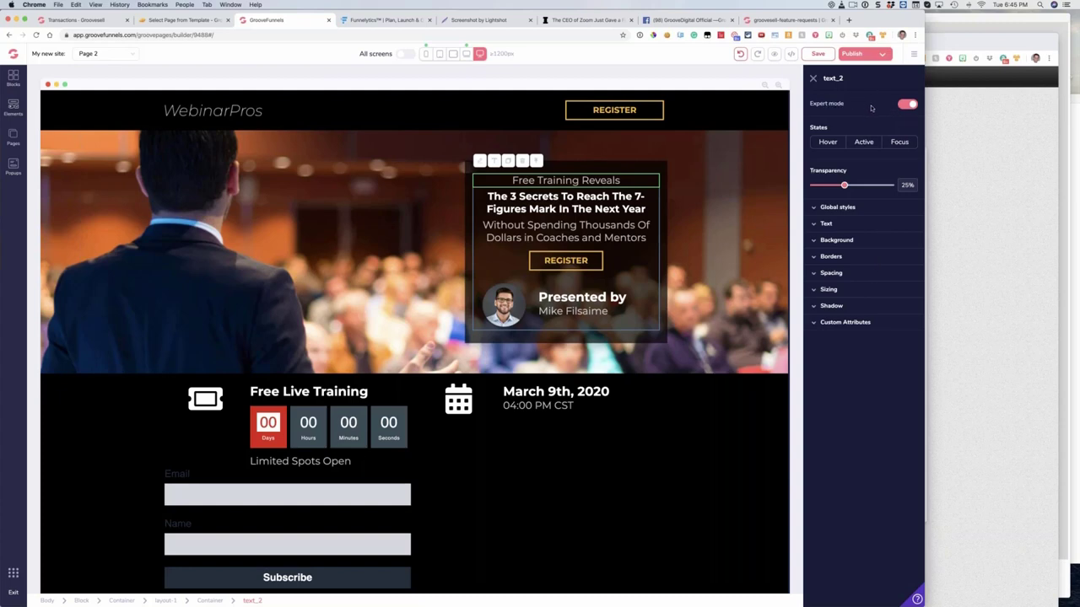
{"action": "left_click", "coordinate": [904, 104]}
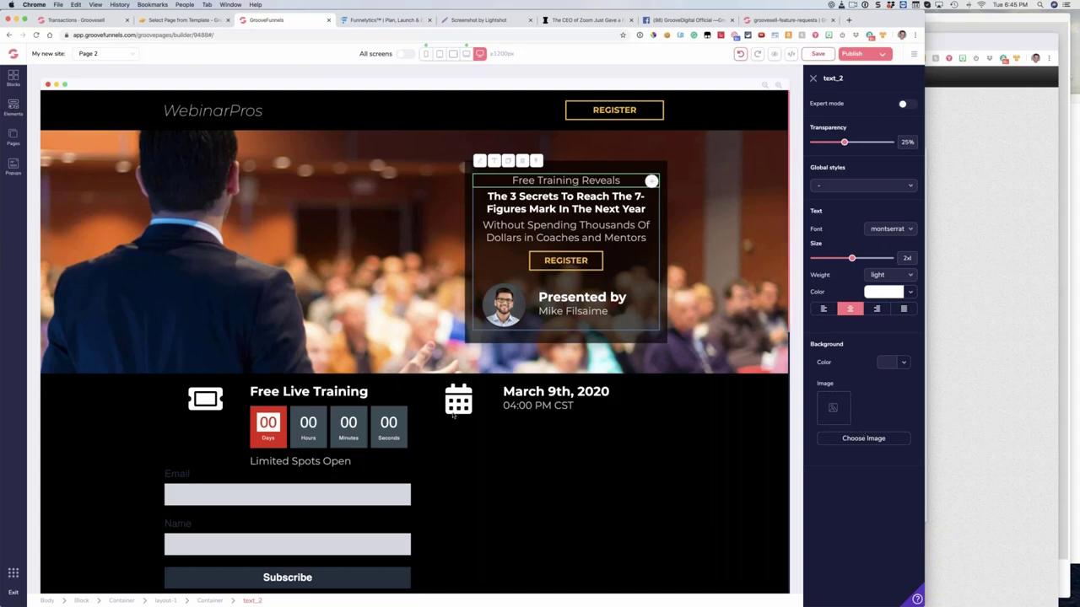
{"action": "scroll", "coordinate": [455, 427], "scroll_direction": "down", "scroll_amount": 8}
{"action": "left_click", "coordinate": [434, 342]}
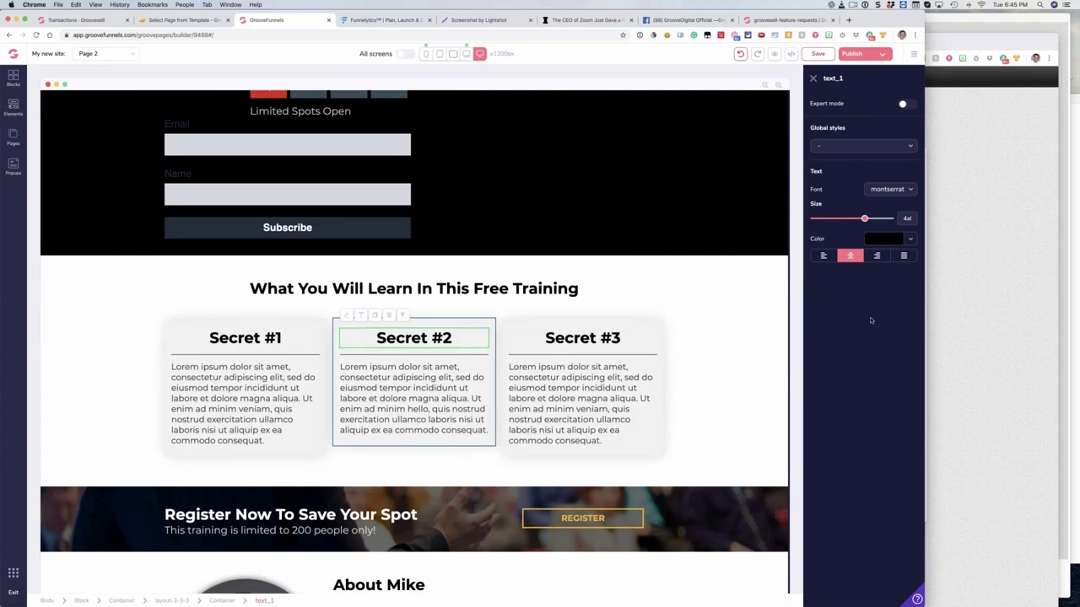
Step: Turn Expert mode on for the Secret #2 heading, look into its text and background settings, and switch Expert mode off again
{"action": "left_click", "coordinate": [905, 104]}
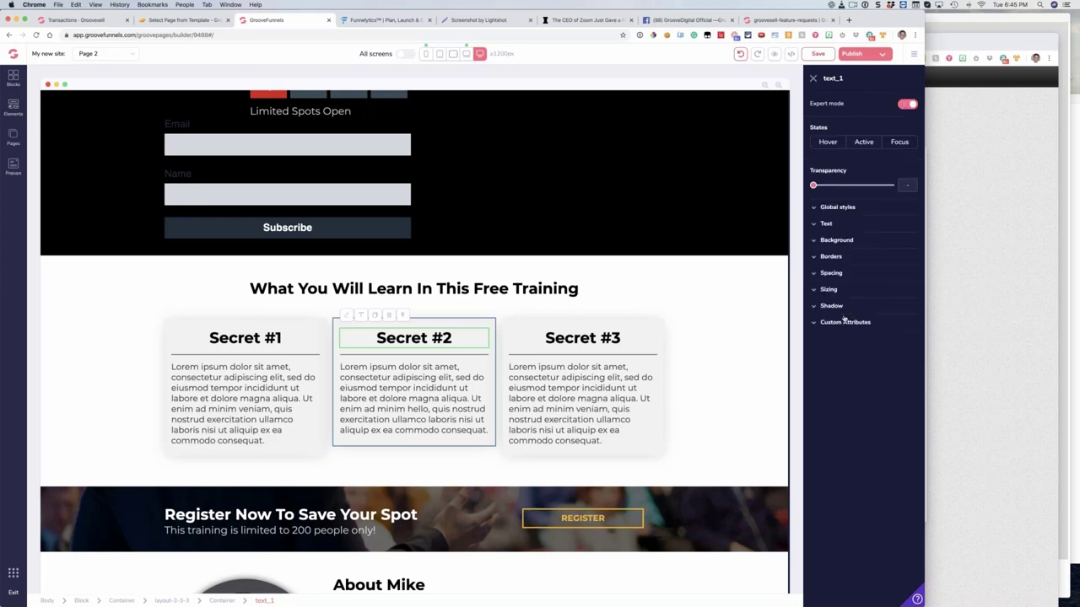
{"action": "left_click", "coordinate": [827, 223]}
{"action": "left_click", "coordinate": [828, 223]}
{"action": "left_click", "coordinate": [832, 240]}
{"action": "left_click", "coordinate": [832, 241]}
{"action": "left_click", "coordinate": [905, 106]}
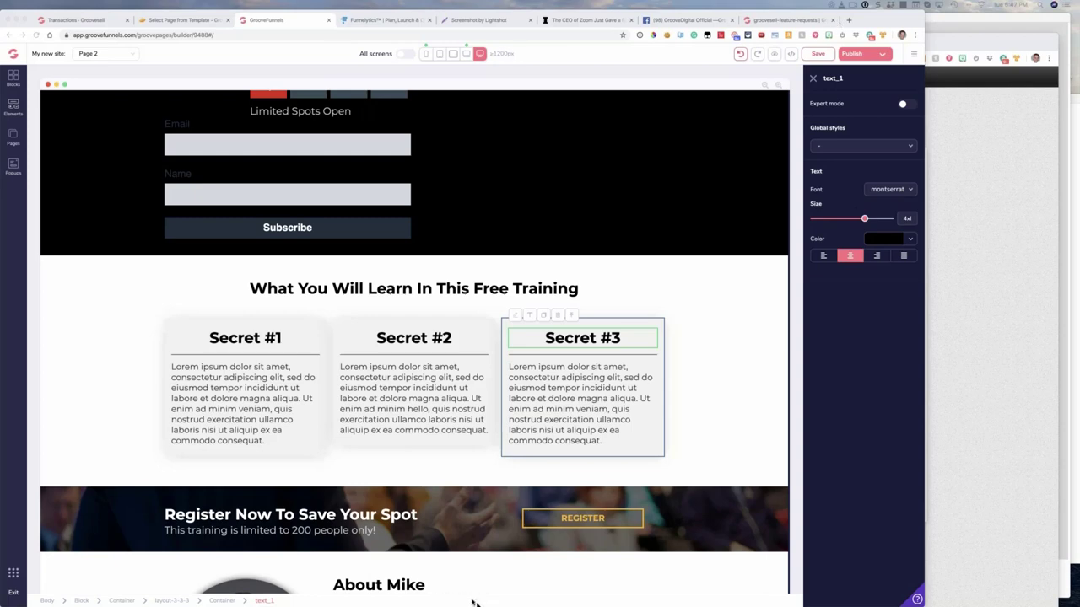
Step: Switch to the GrooveFunnels feedback site and open the groovepages-feature-requests board
{"action": "left_click", "coordinate": [793, 20]}
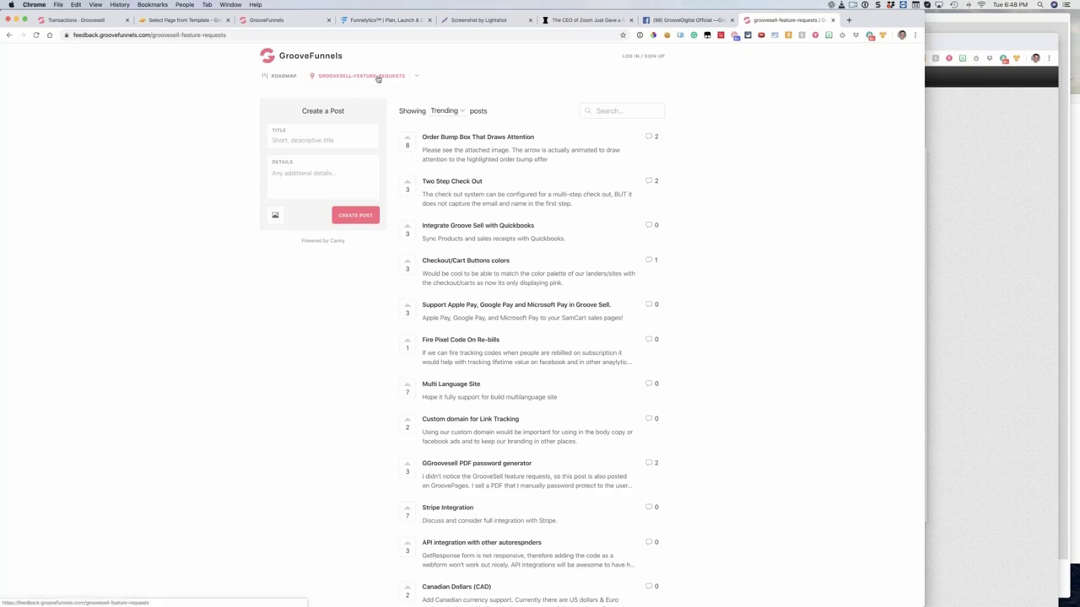
{"action": "mouse_move", "coordinate": [378, 78]}
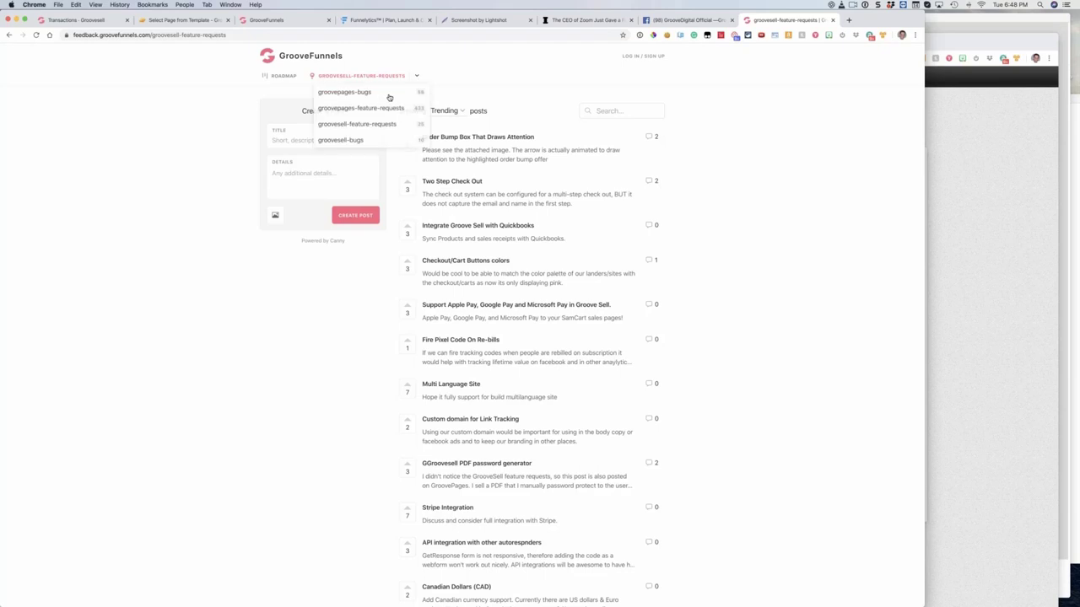
{"action": "left_click", "coordinate": [361, 108]}
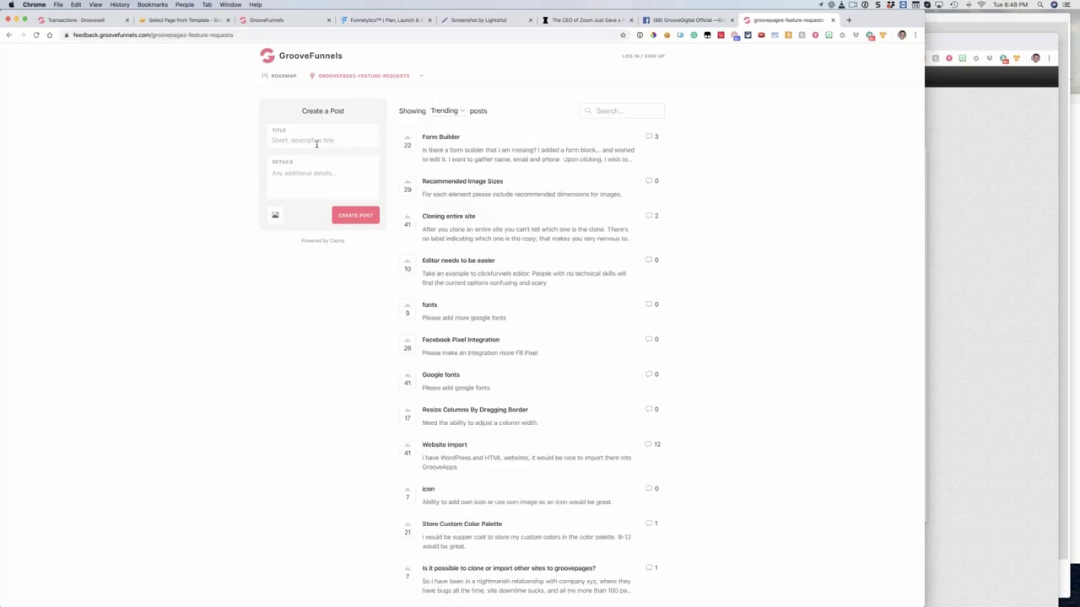
Step: Look for similar requests by entering "Mailch" as a new post title, and open the "Advanced Mailchimp integration" post
{"action": "type", "text": "Amil"}
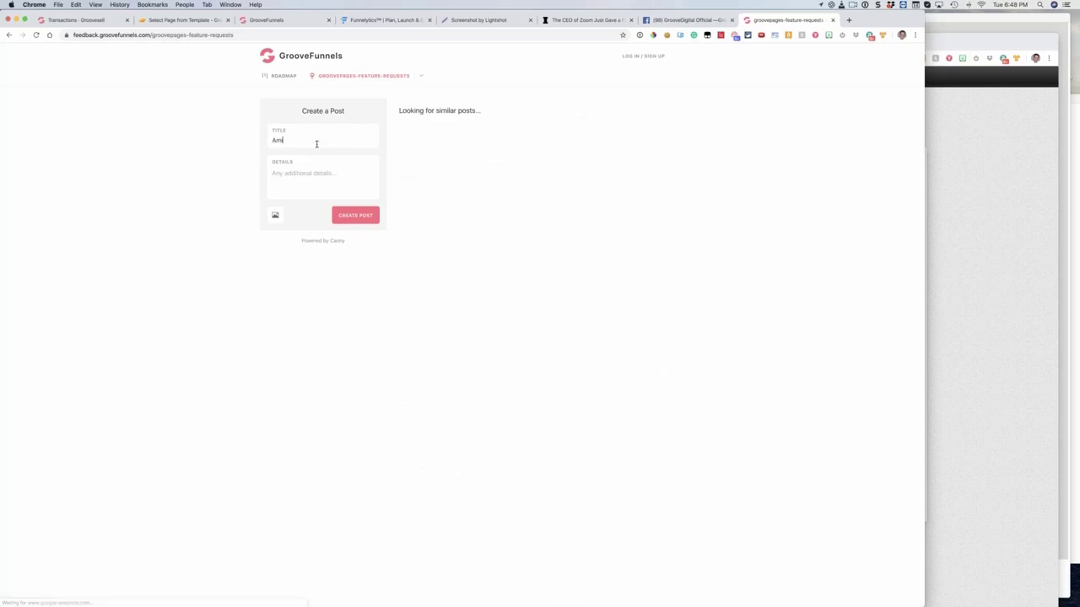
{"action": "key", "text": "BackSpace"}
{"action": "key", "text": "BackSpace"}
{"action": "key", "text": "BackSpace"}
{"action": "key", "text": "BackSpace"}
{"action": "type", "text": "Mailch"}
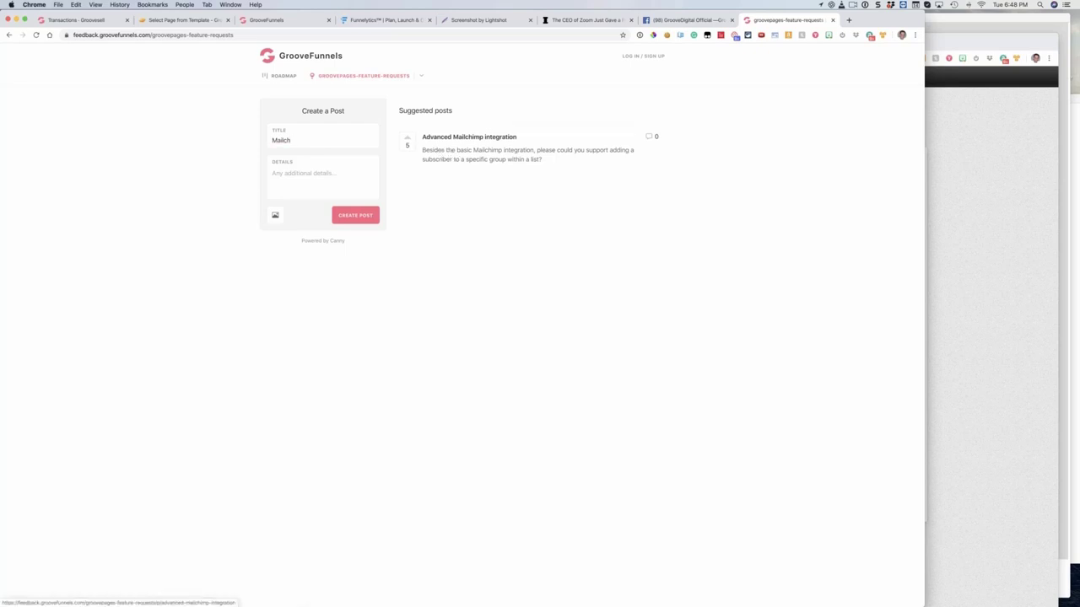
{"action": "left_click", "coordinate": [440, 153]}
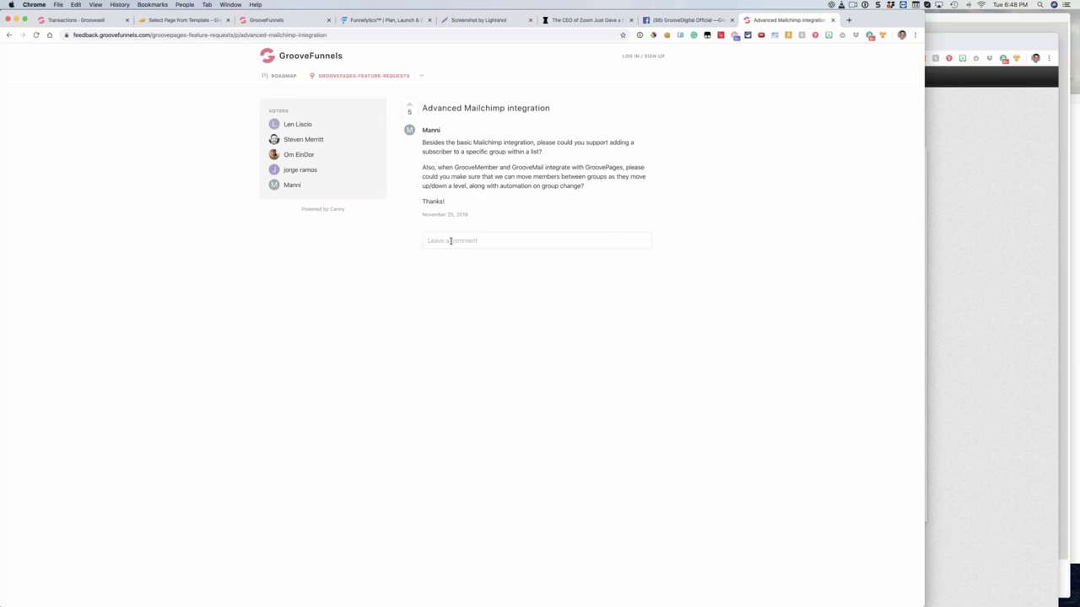
Step: Return to the GroovePages feature requests, try to upvote "Cloning entire site", and open that post
{"action": "left_click", "coordinate": [287, 88]}
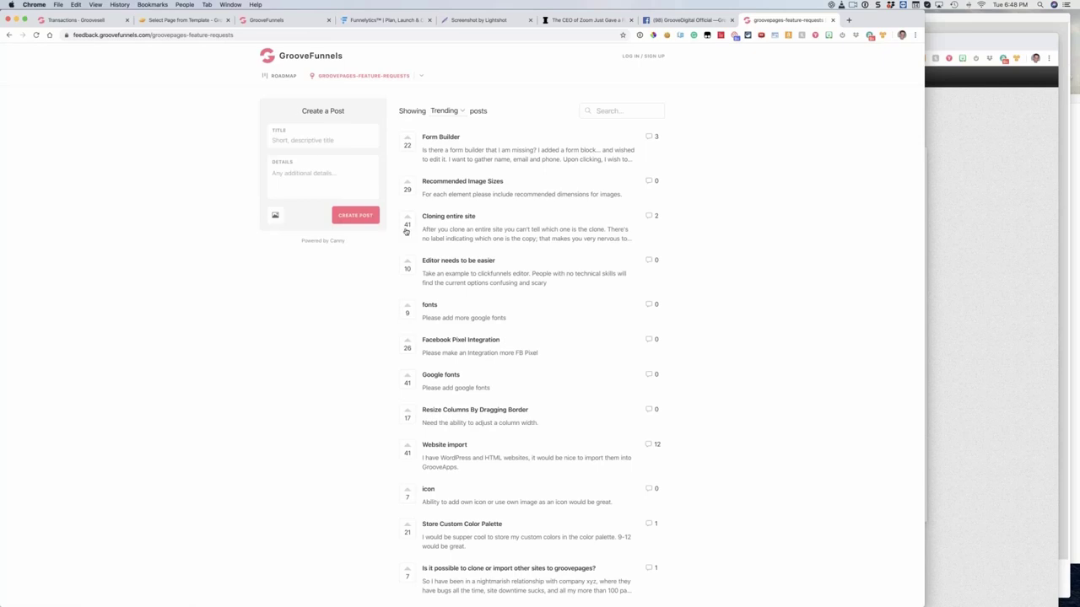
{"action": "left_click", "coordinate": [408, 225]}
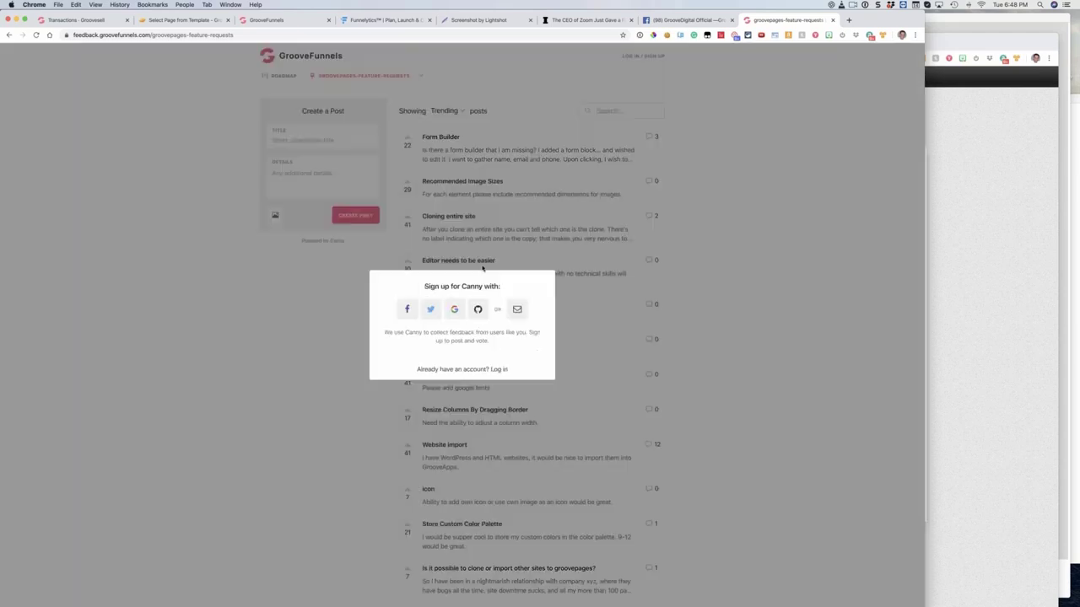
{"action": "left_click", "coordinate": [527, 246]}
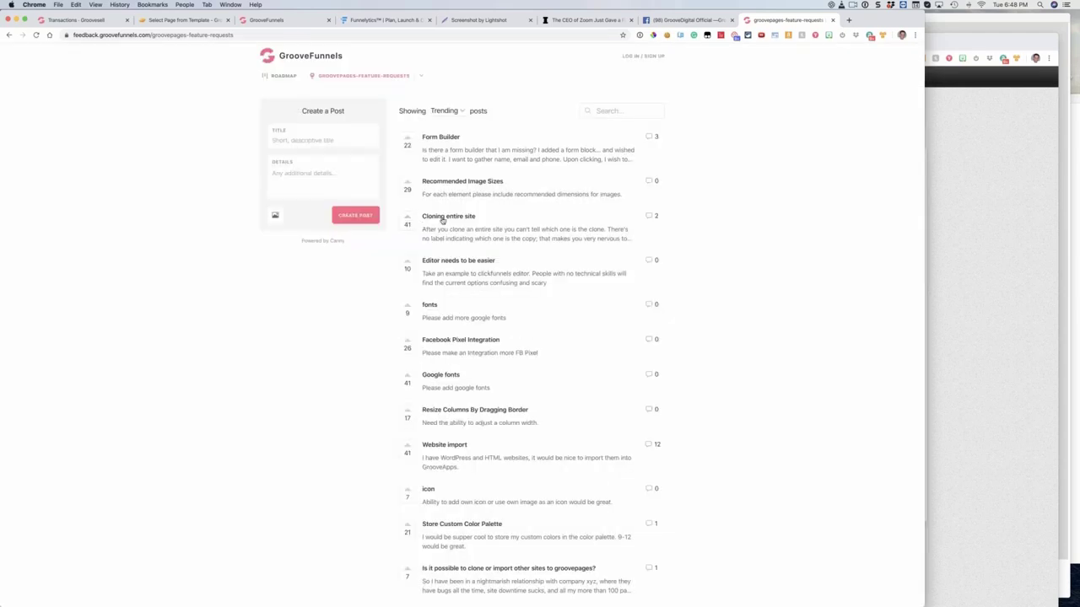
{"action": "left_click", "coordinate": [468, 217]}
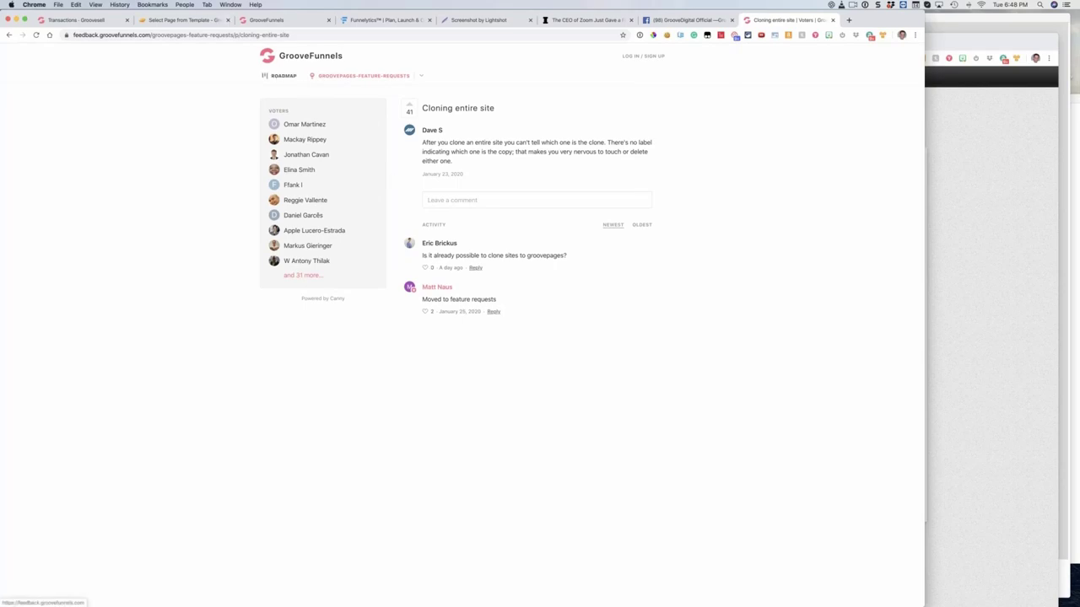
Step: Look through the feedback roadmap's planned, in-progress and complete items, also viewing the groovesell-feature-requests board
{"action": "left_click", "coordinate": [281, 76]}
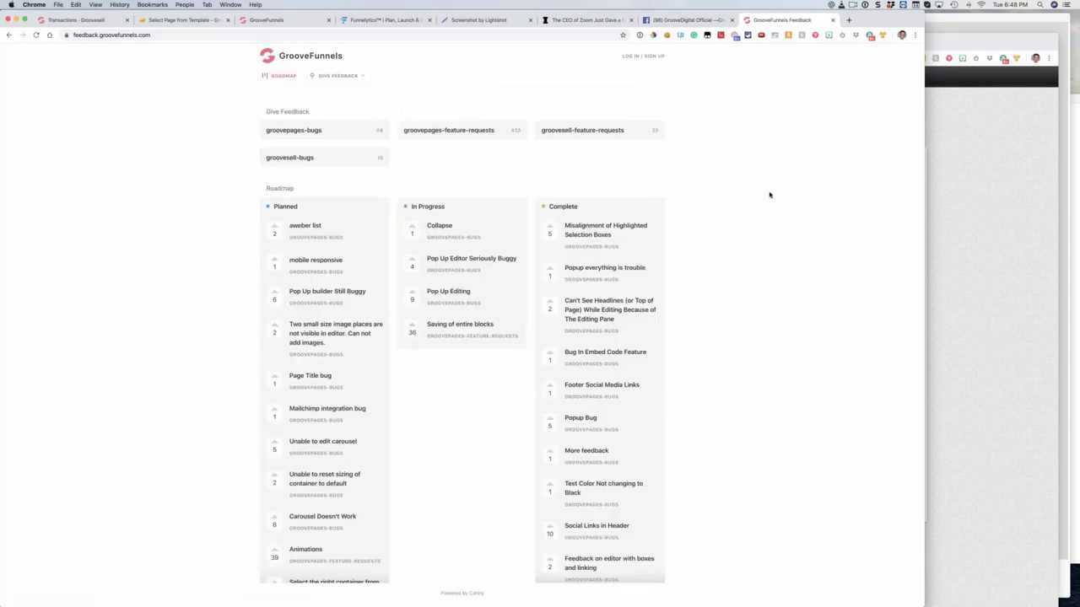
{"action": "left_click", "coordinate": [609, 135]}
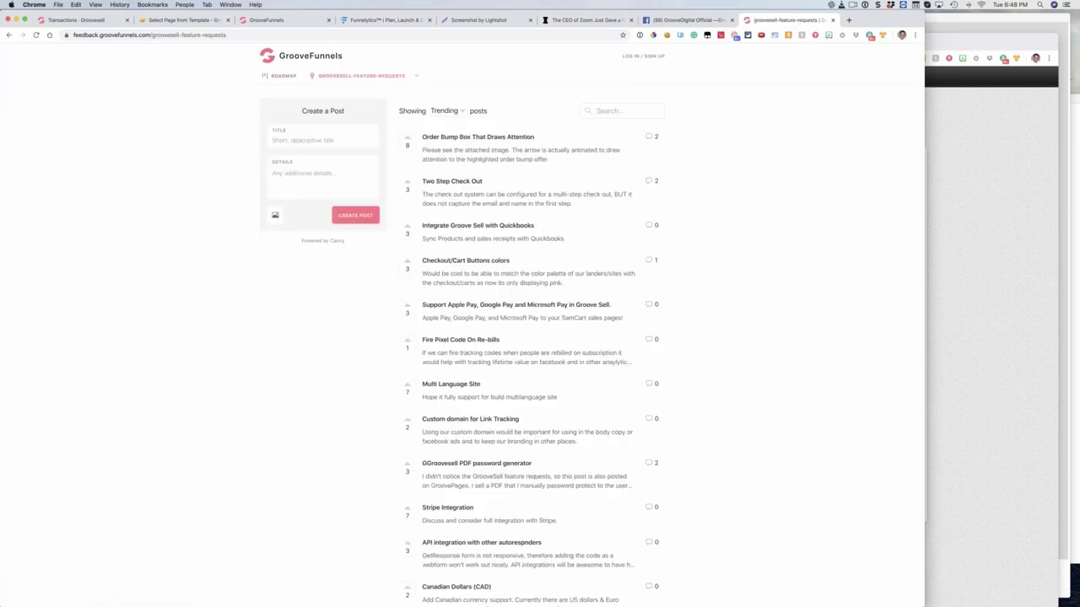
{"action": "left_click", "coordinate": [280, 76]}
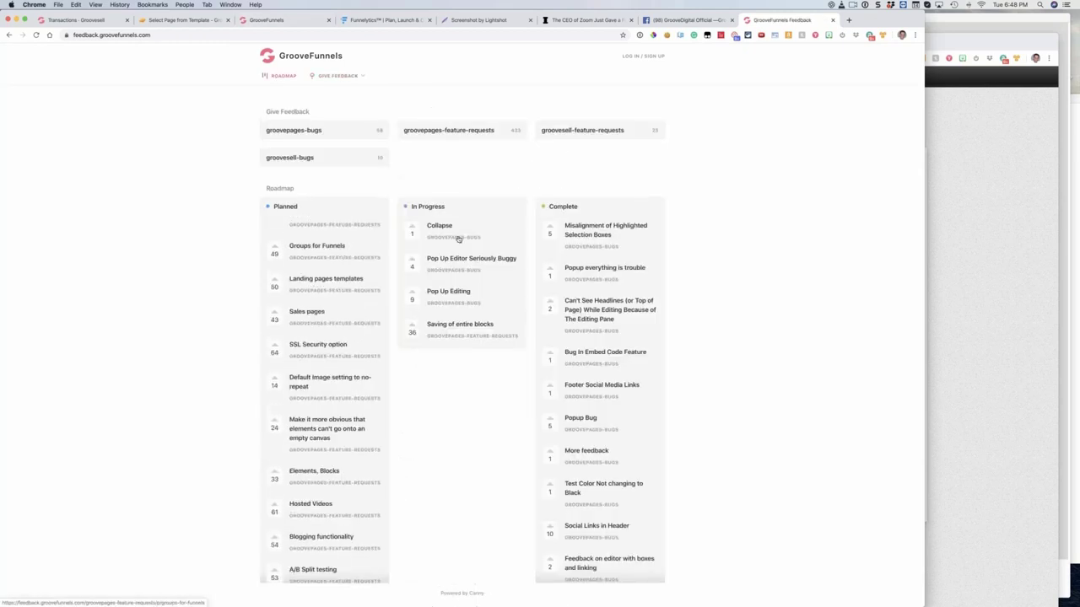
{"action": "scroll", "coordinate": [329, 380], "scroll_direction": "down", "scroll_amount": 3}
{"action": "scroll", "coordinate": [599, 337], "scroll_direction": "down", "scroll_amount": 8}
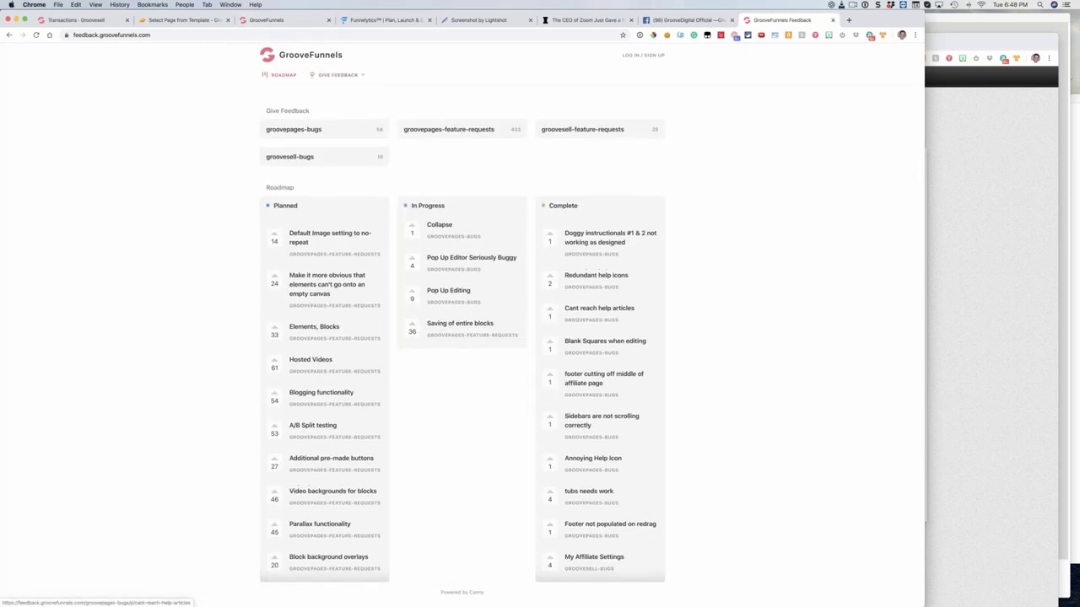
{"action": "scroll", "coordinate": [599, 338], "scroll_direction": "up", "scroll_amount": 8}
{"action": "scroll", "coordinate": [300, 268], "scroll_direction": "up", "scroll_amount": 3}
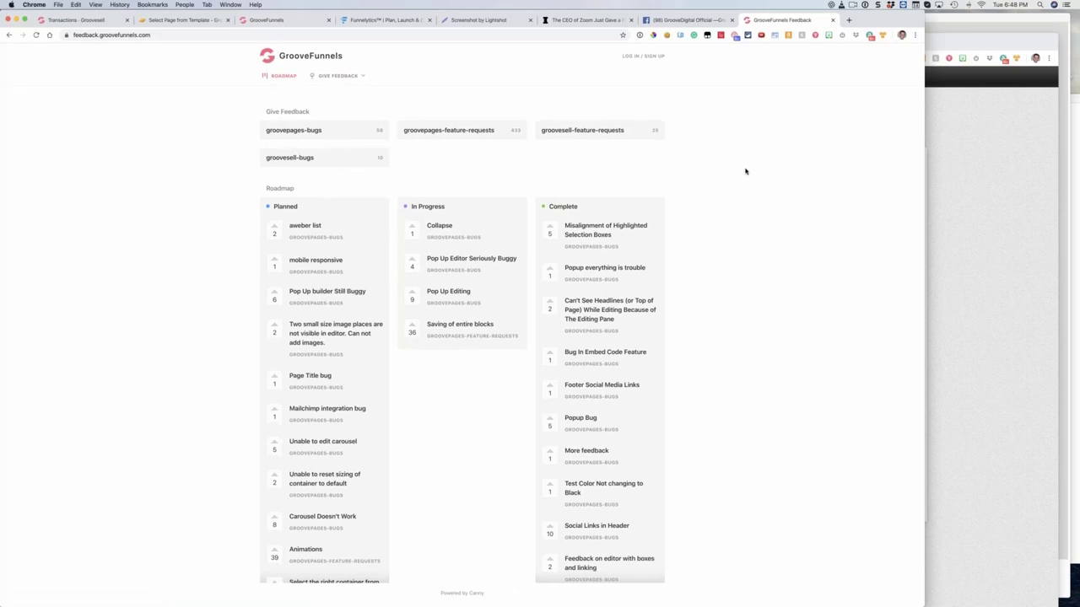
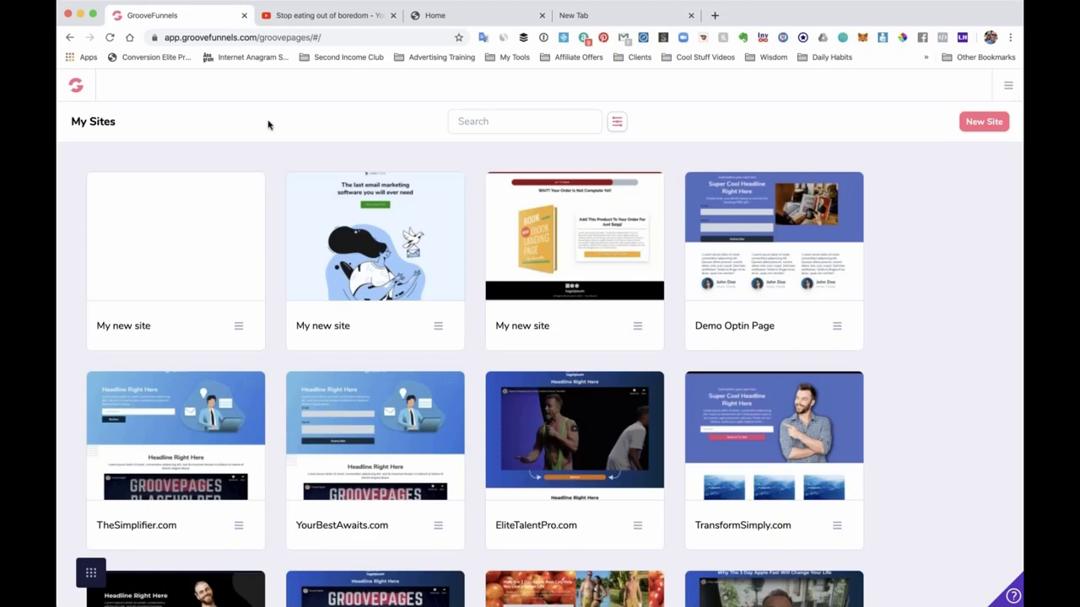
Step: Look over the full list of sites in My Sites and return to its beginning
{"action": "scroll", "coordinate": [971, 346], "scroll_direction": "down", "scroll_amount": 5}
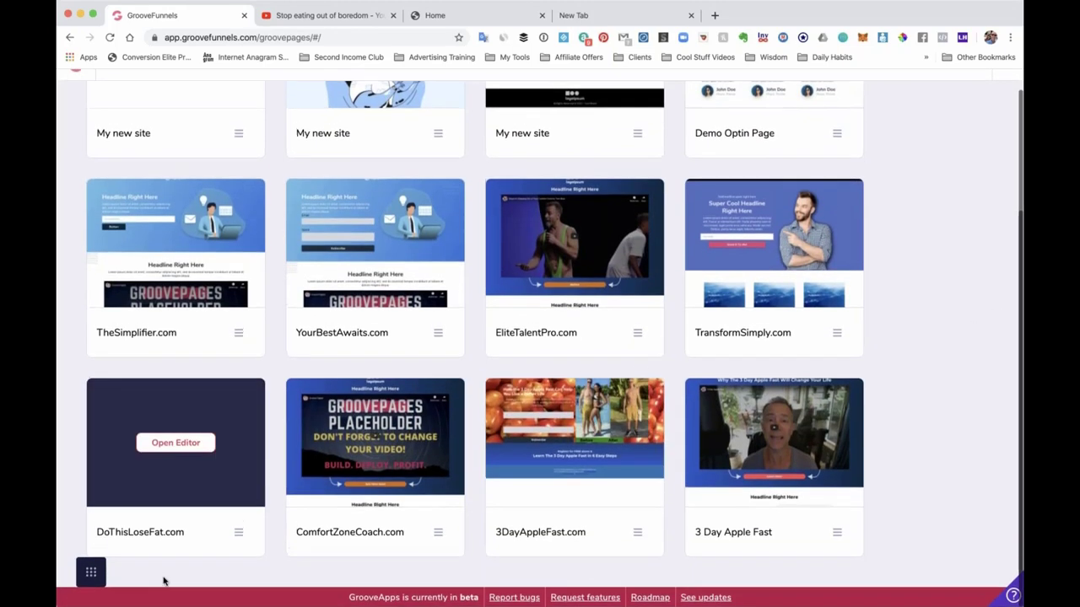
{"action": "scroll", "coordinate": [928, 196], "scroll_direction": "up", "scroll_amount": 4}
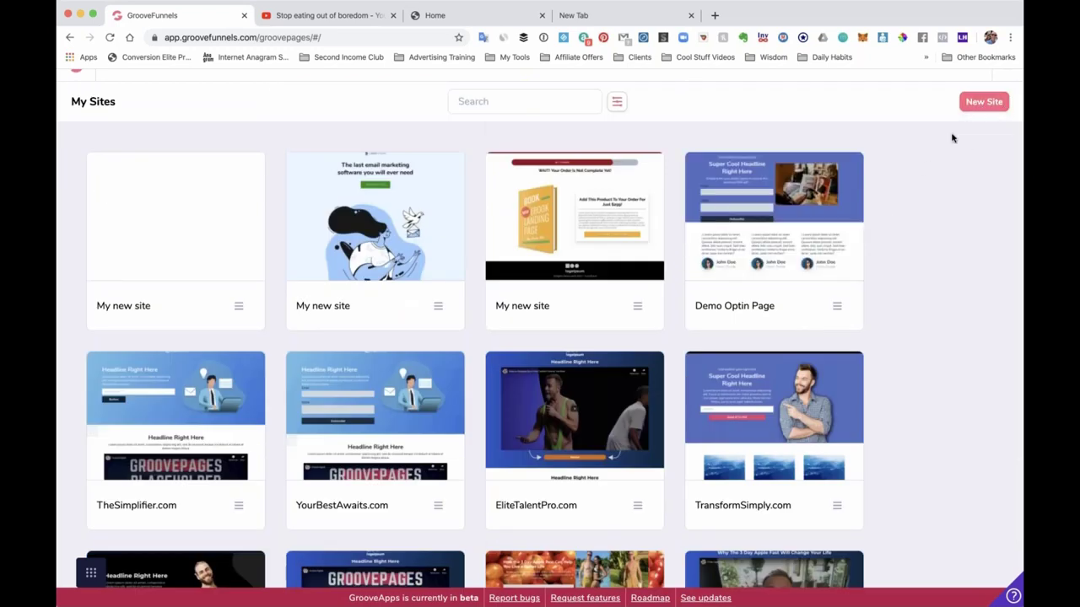
{"action": "scroll", "coordinate": [951, 135], "scroll_direction": "up", "scroll_amount": 1}
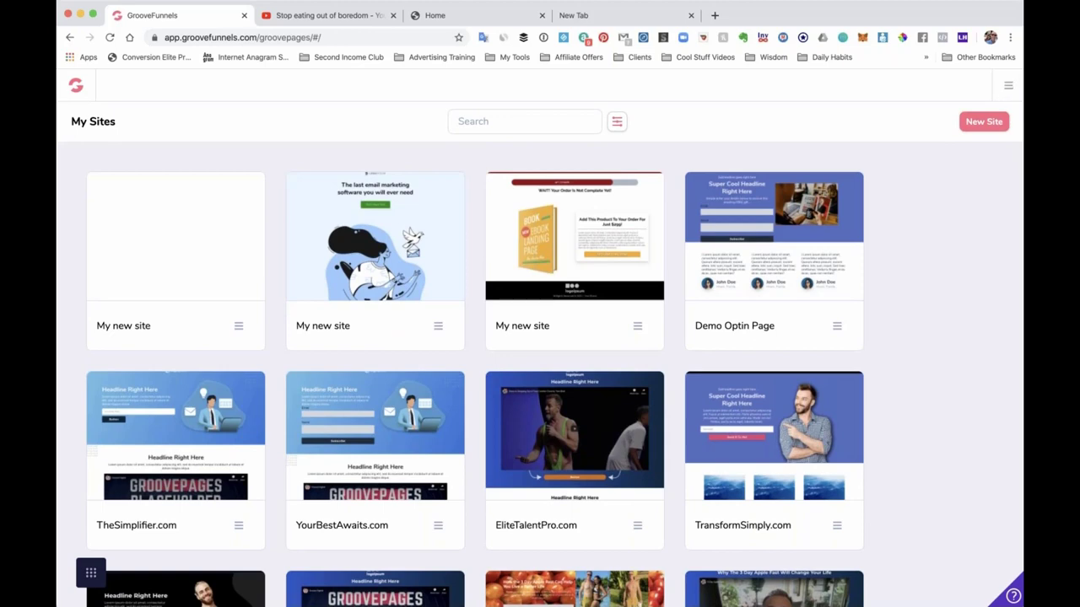
Step: Open the account's integrations and bring up the form for adding a new integration
{"action": "left_click", "coordinate": [1008, 88]}
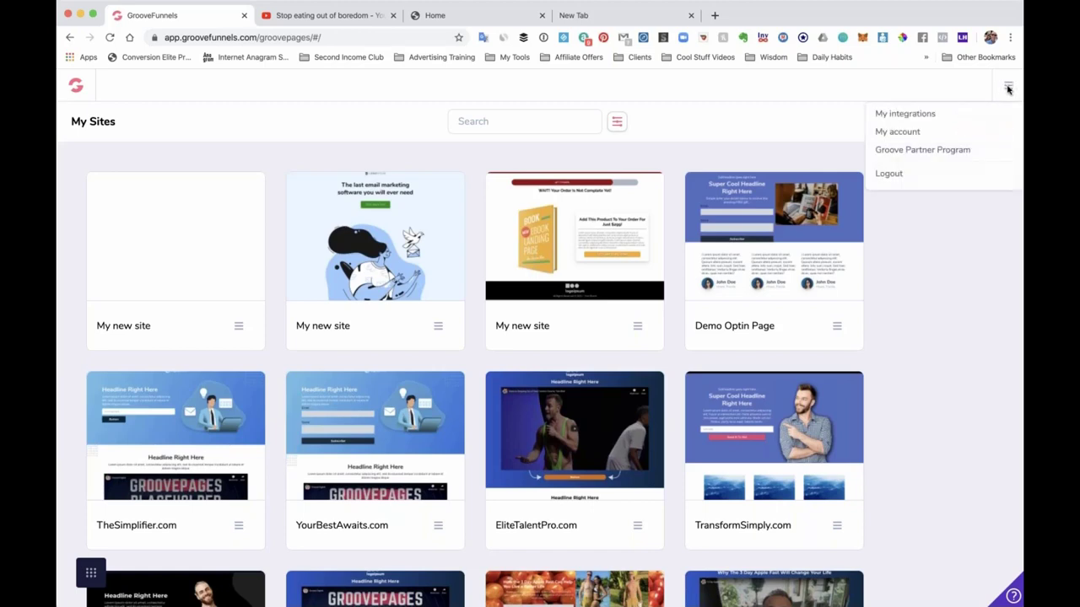
{"action": "left_click", "coordinate": [918, 116]}
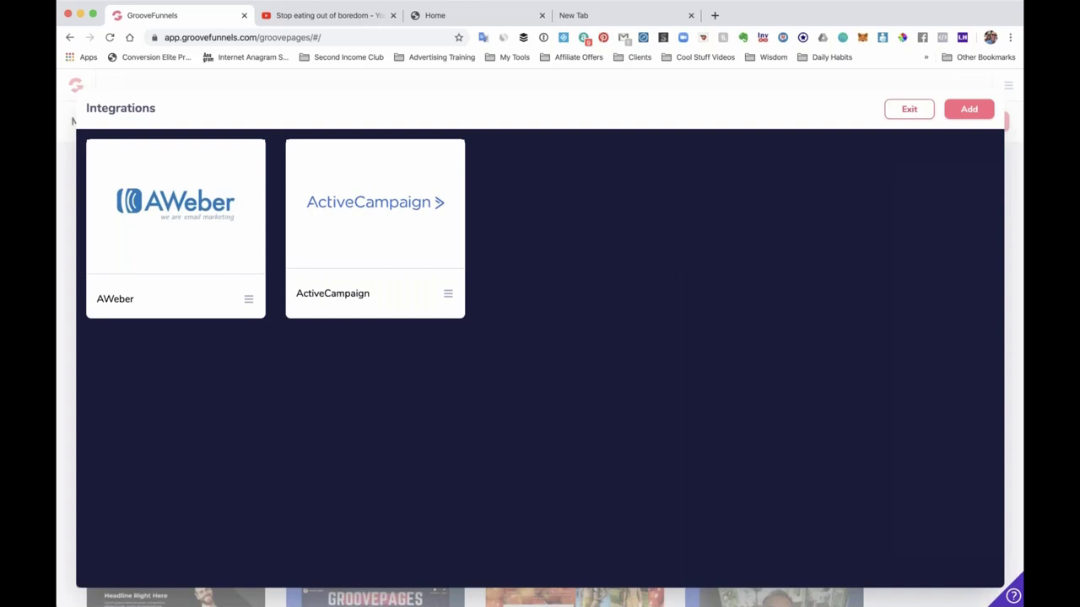
{"action": "left_click", "coordinate": [958, 112]}
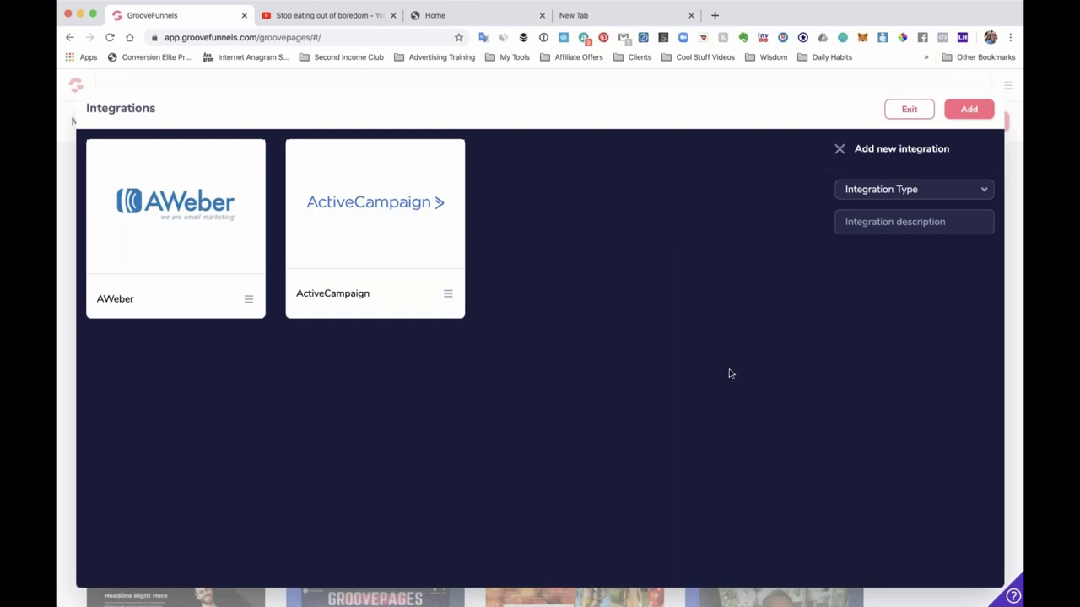
Step: Open and close the browser's developer tools on the integrations page, and exit the integrations
{"action": "key", "text": "super+alt+i"}
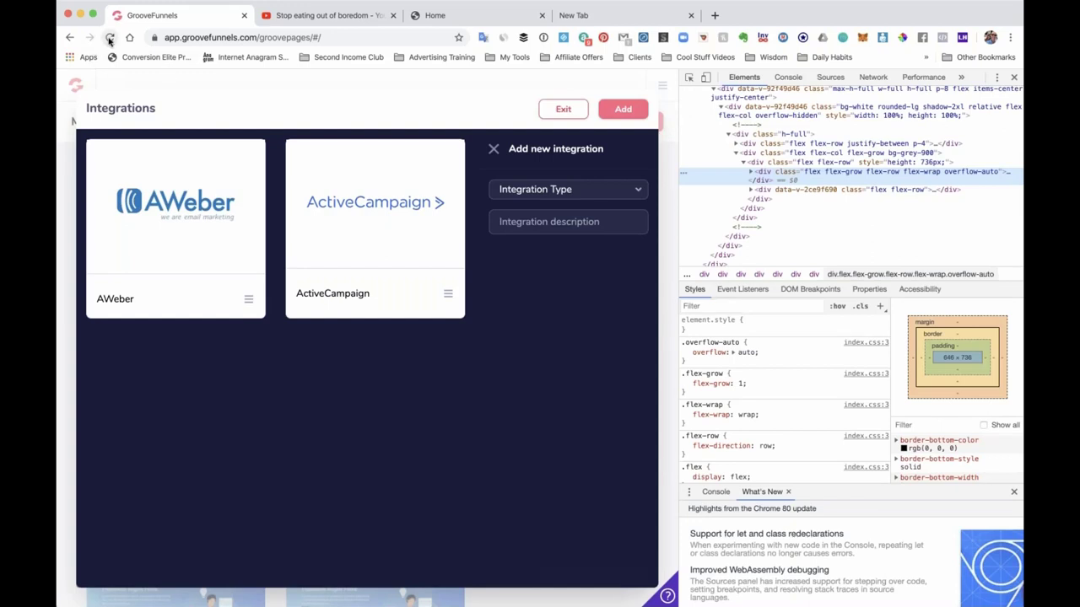
{"action": "left_click", "coordinate": [110, 38]}
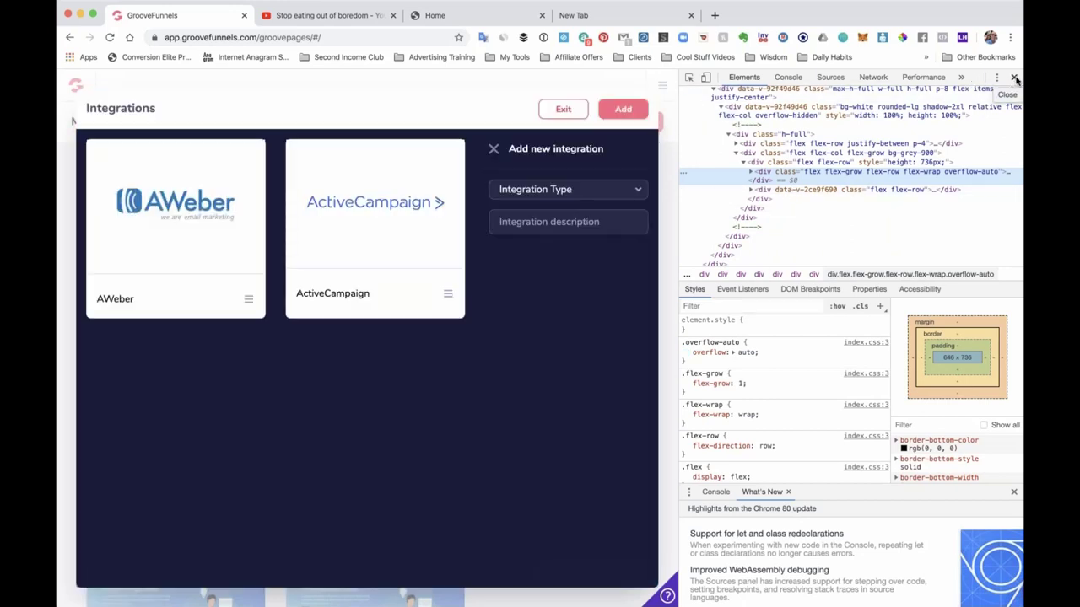
{"action": "left_click", "coordinate": [1015, 78]}
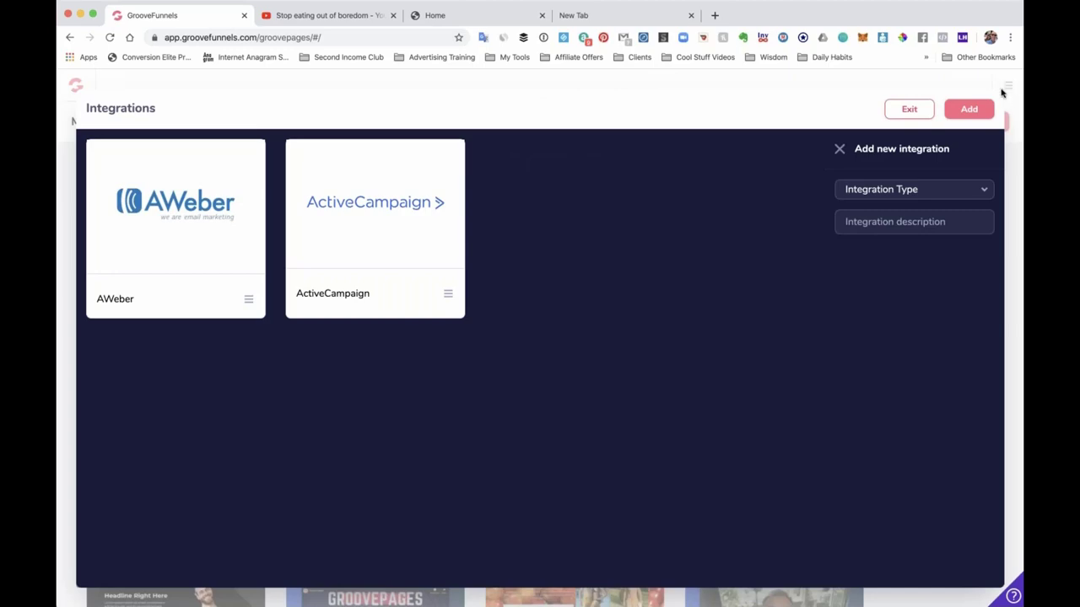
{"action": "left_click", "coordinate": [910, 111]}
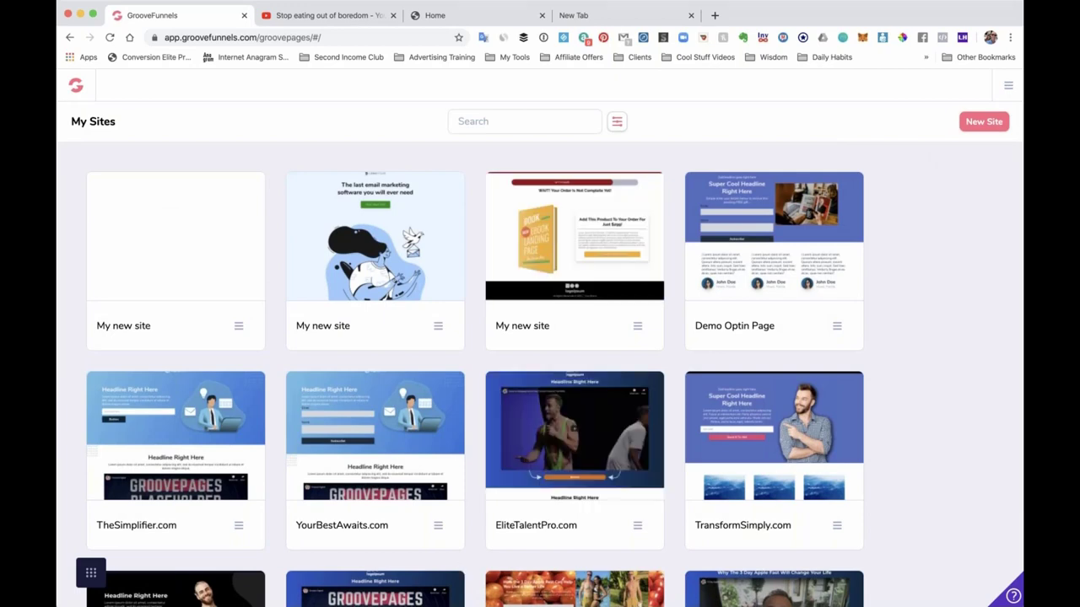
Step: Reopen the account's integrations and start a new integration with AWeber as its type
{"action": "left_click", "coordinate": [1009, 88]}
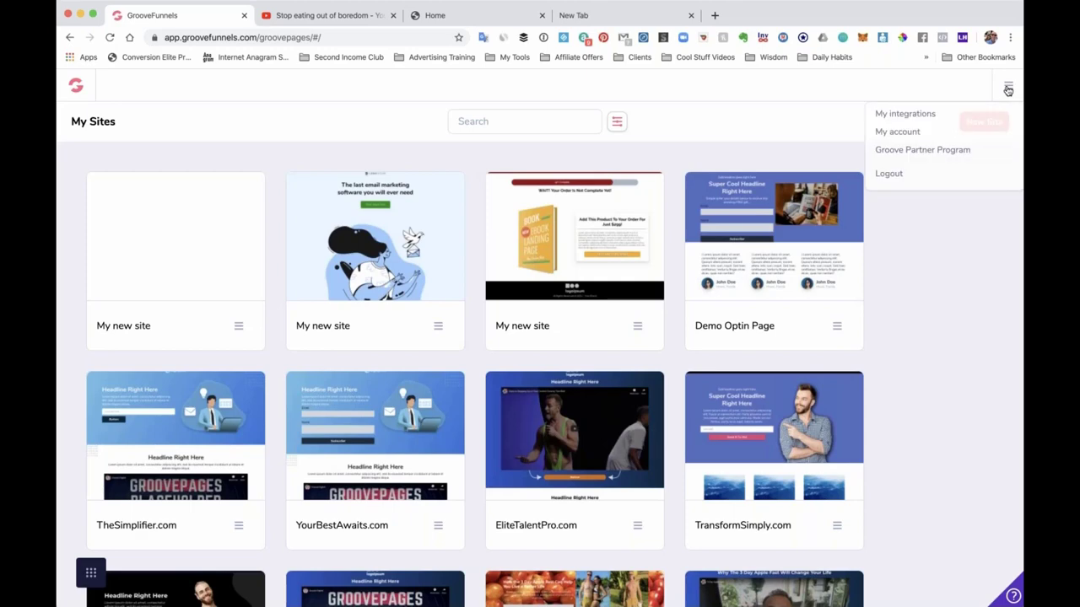
{"action": "left_click", "coordinate": [926, 116]}
{"action": "left_click", "coordinate": [968, 109]}
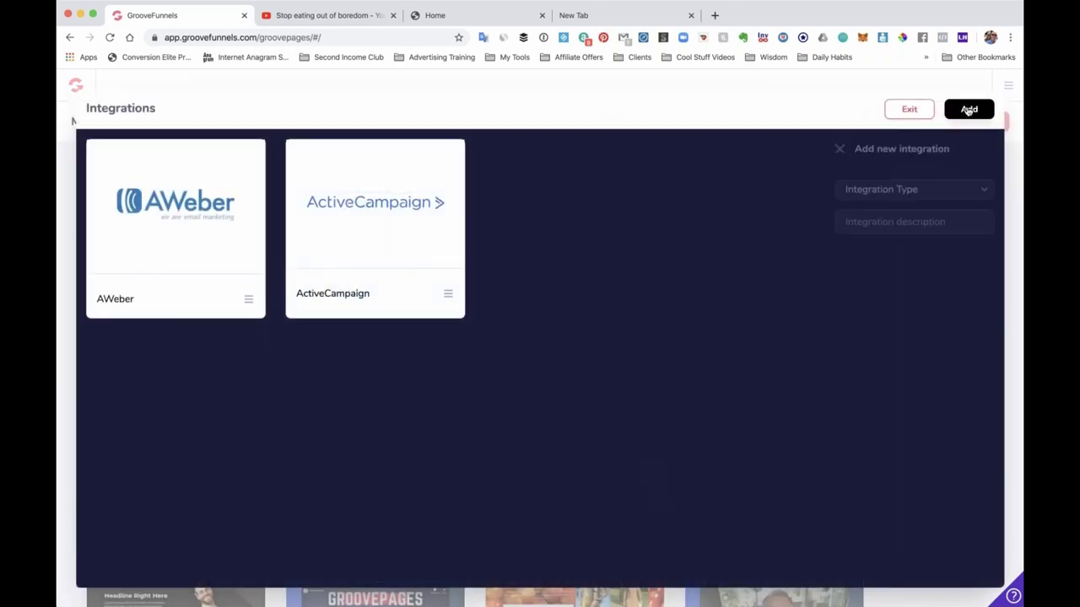
{"action": "left_click", "coordinate": [888, 192]}
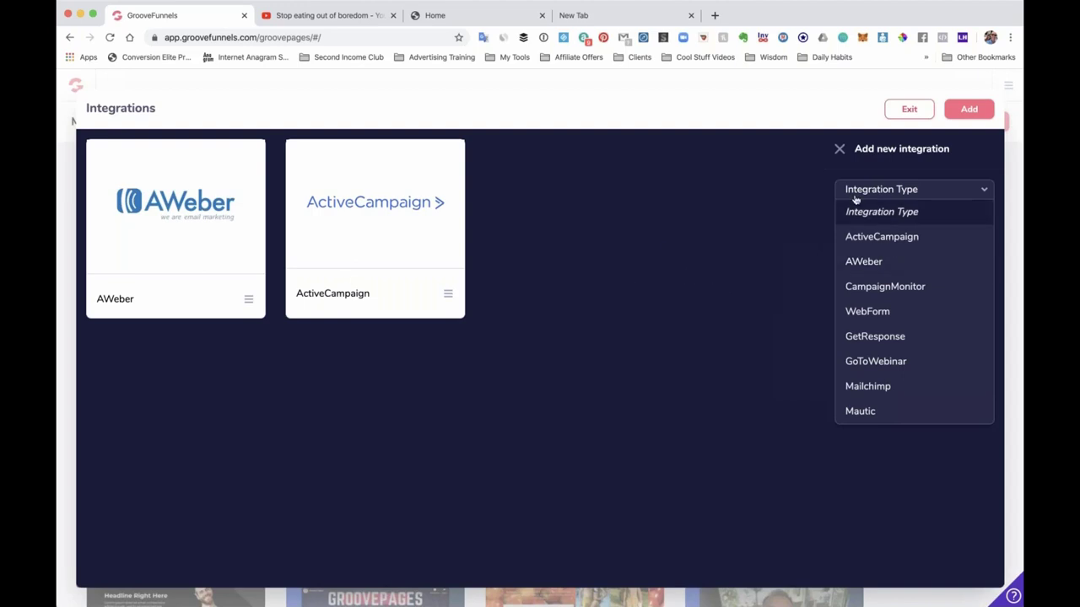
{"action": "left_click", "coordinate": [867, 262]}
Step: View the AWeber account authorization page for the new integration and close it without allowing access
{"action": "left_click", "coordinate": [871, 222]}
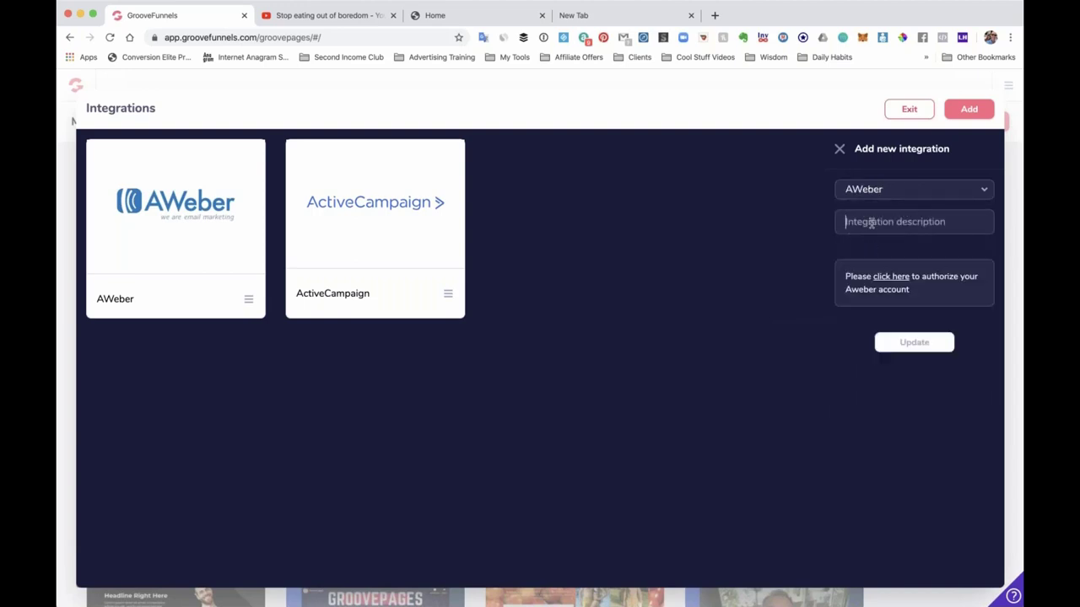
{"action": "left_click", "coordinate": [891, 276]}
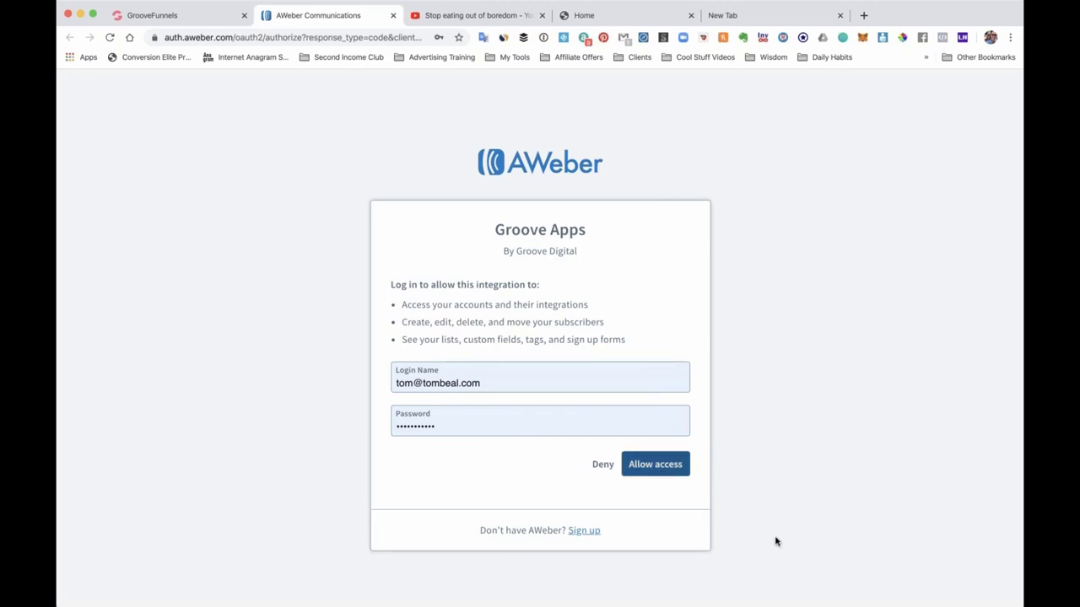
{"action": "left_click", "coordinate": [392, 16]}
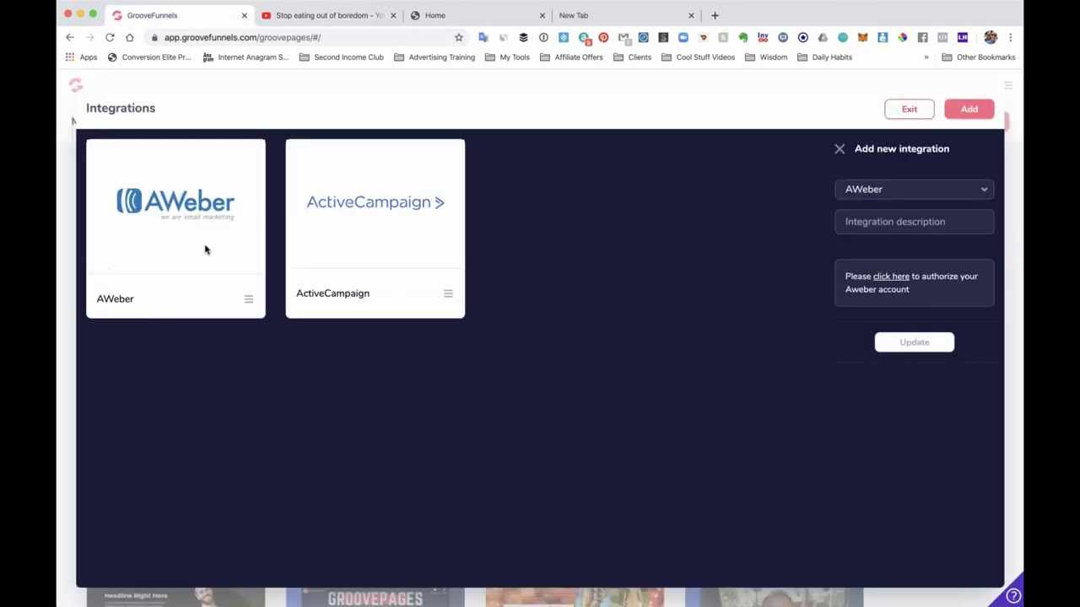
Step: Change the new integration's type to ActiveCampaign, view its API key and URL fields, and close the form
{"action": "left_click", "coordinate": [949, 190]}
{"action": "left_click", "coordinate": [880, 237]}
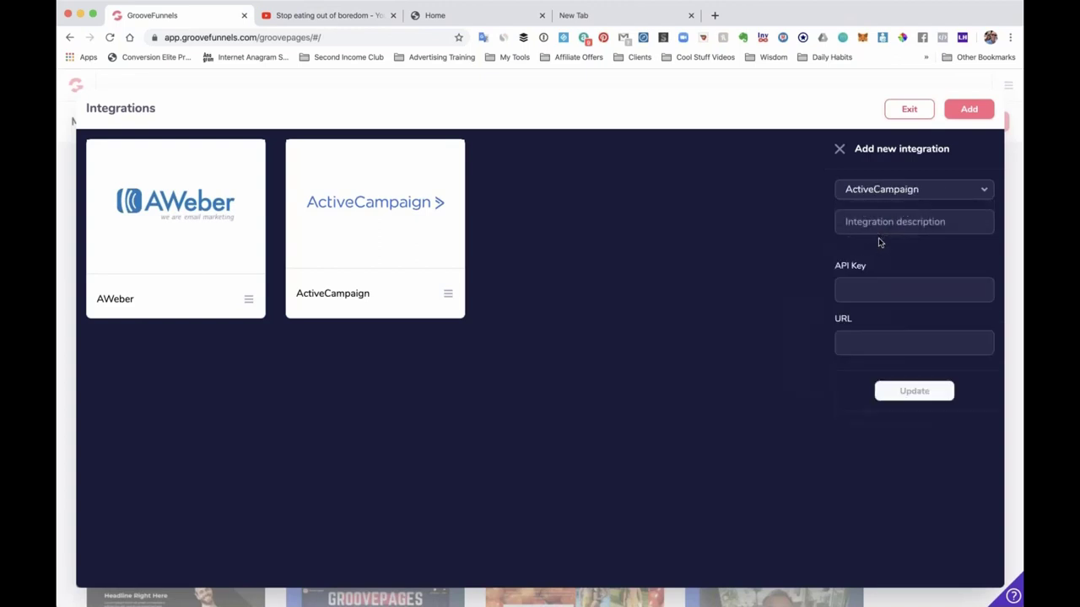
{"action": "left_click", "coordinate": [867, 287]}
{"action": "left_click", "coordinate": [840, 152]}
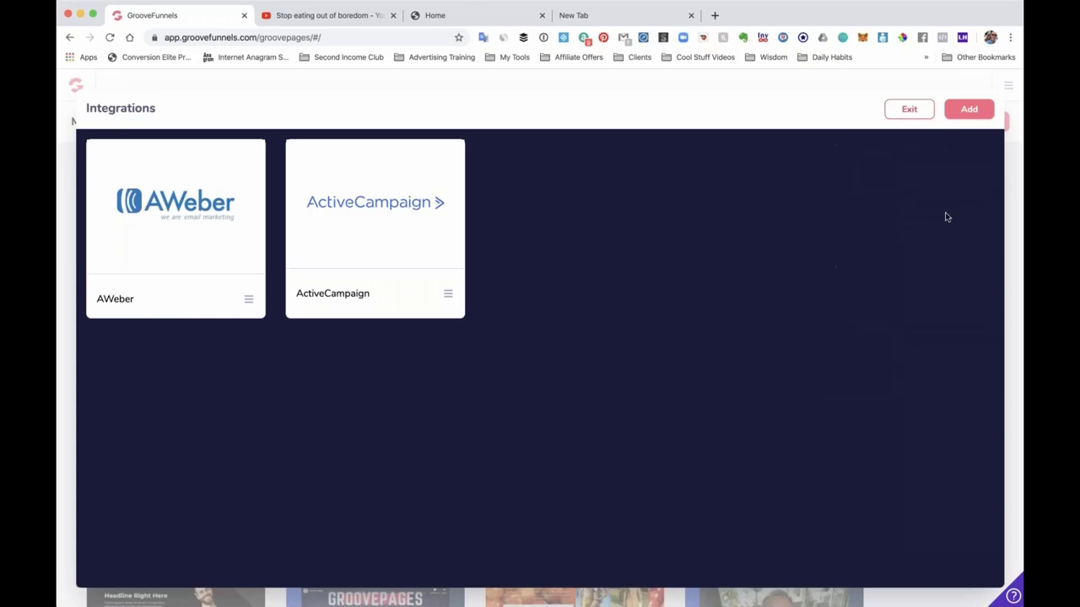
Step: Start a new integration with GetResponse as its type, view its API key field, and exit the integrations without saving
{"action": "left_click", "coordinate": [967, 111]}
{"action": "left_click", "coordinate": [891, 191]}
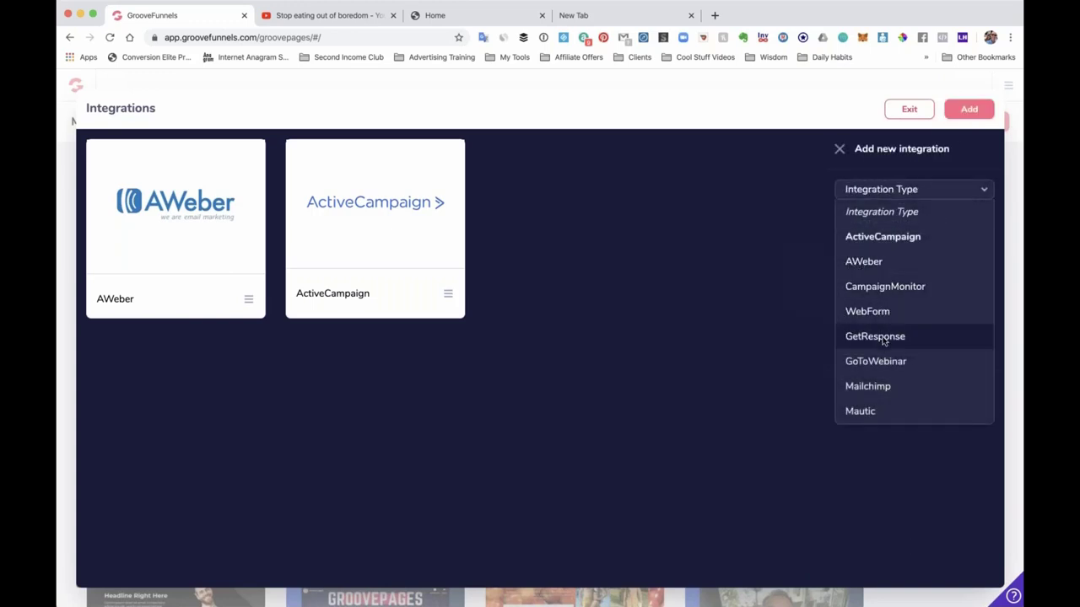
{"action": "left_click", "coordinate": [883, 339]}
{"action": "left_click", "coordinate": [866, 290]}
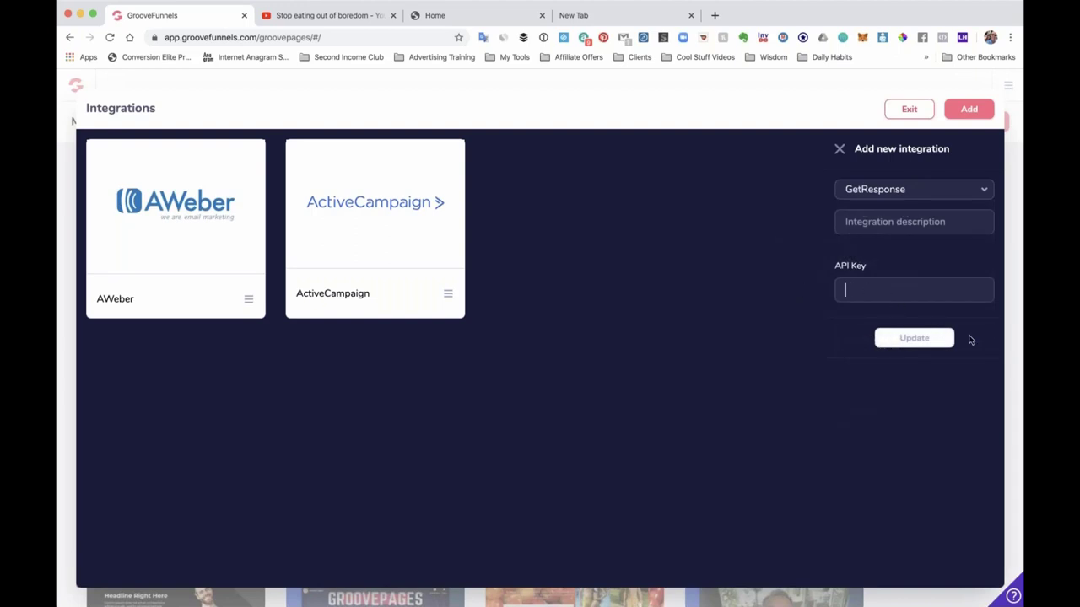
{"action": "left_click", "coordinate": [909, 112]}
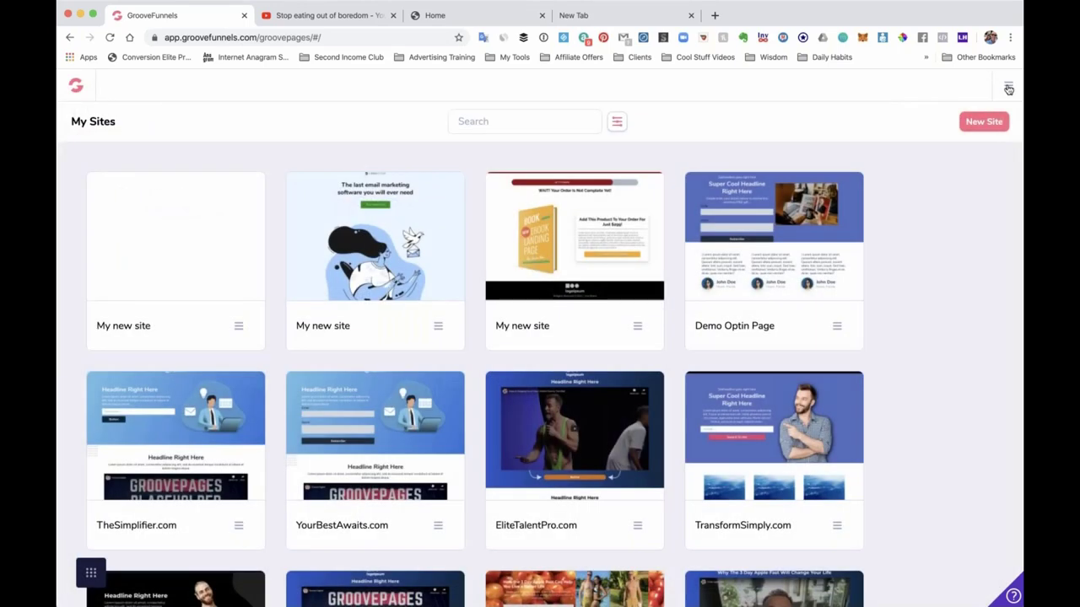
{"action": "left_click", "coordinate": [1009, 87]}
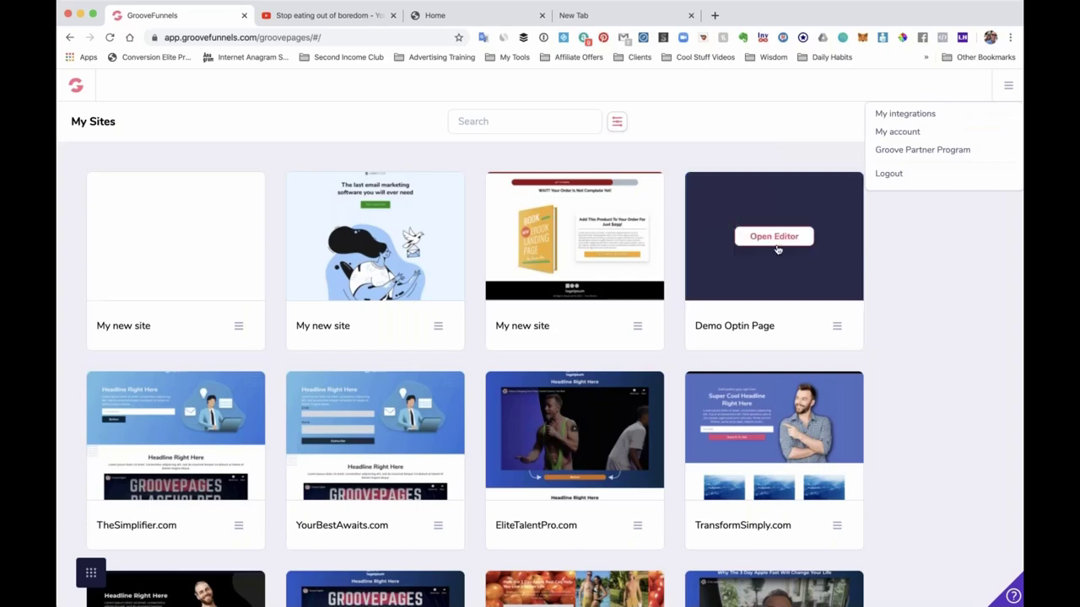
{"action": "left_click", "coordinate": [964, 270]}
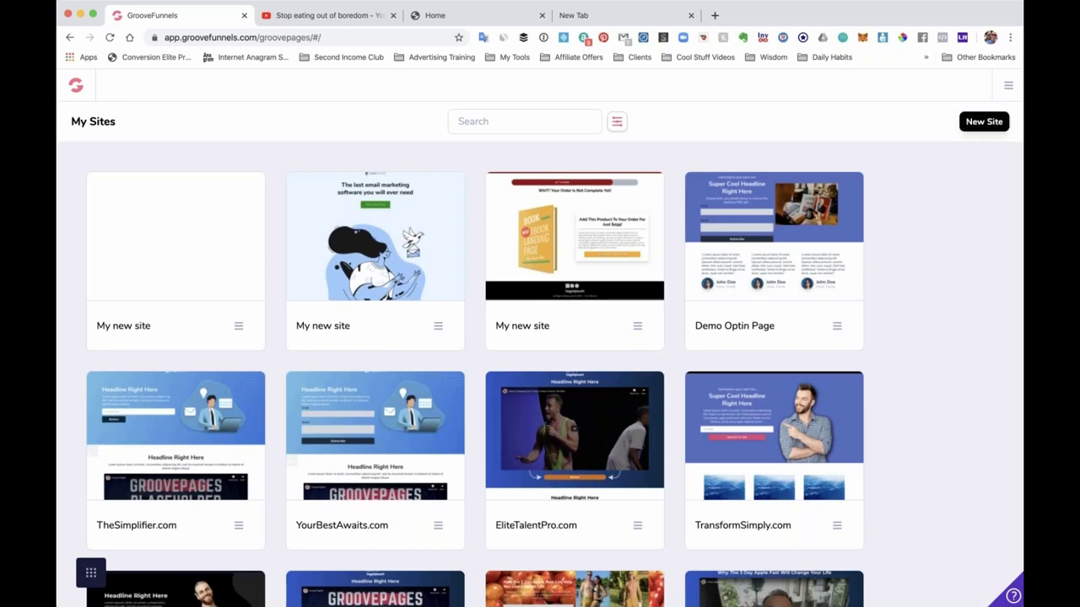
Step: Start a new site, expand the template gallery to browse the available page designs, and cancel the site creation
{"action": "left_click", "coordinate": [983, 122]}
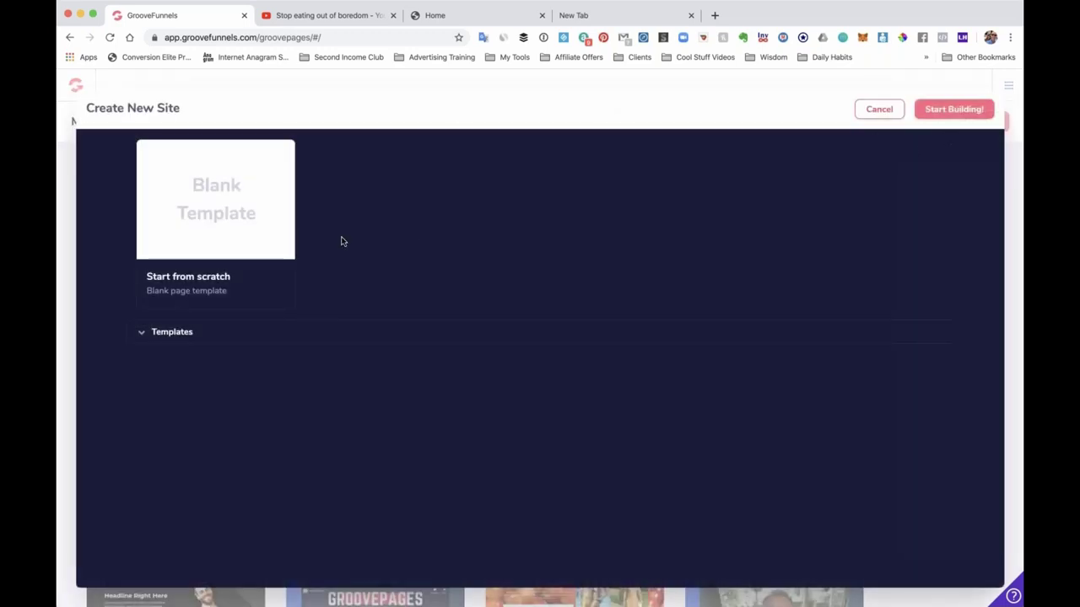
{"action": "left_click", "coordinate": [143, 334]}
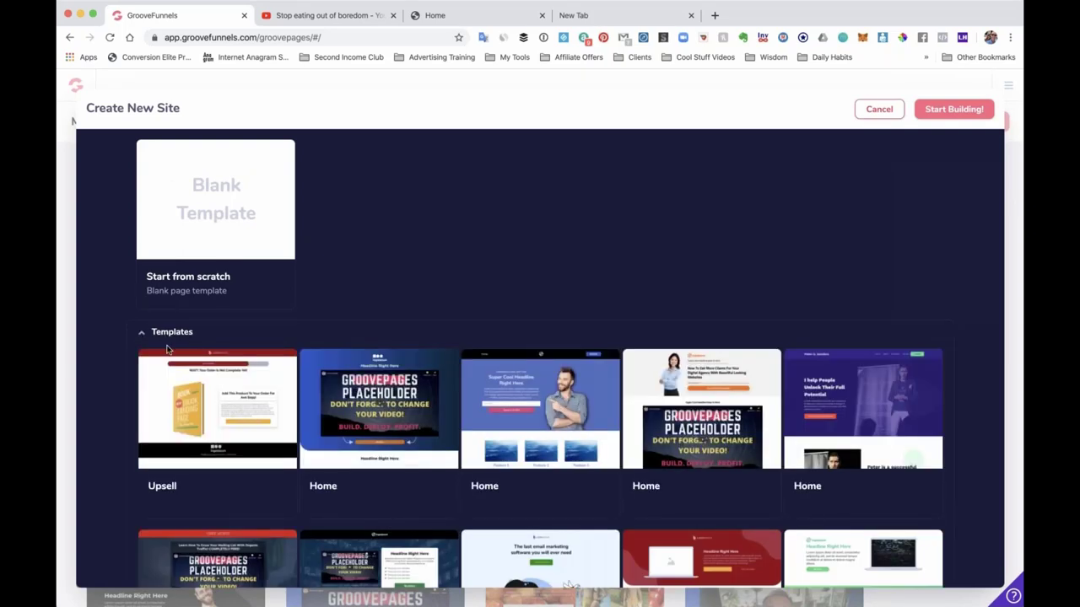
{"action": "scroll", "coordinate": [638, 442], "scroll_direction": "down", "scroll_amount": 5}
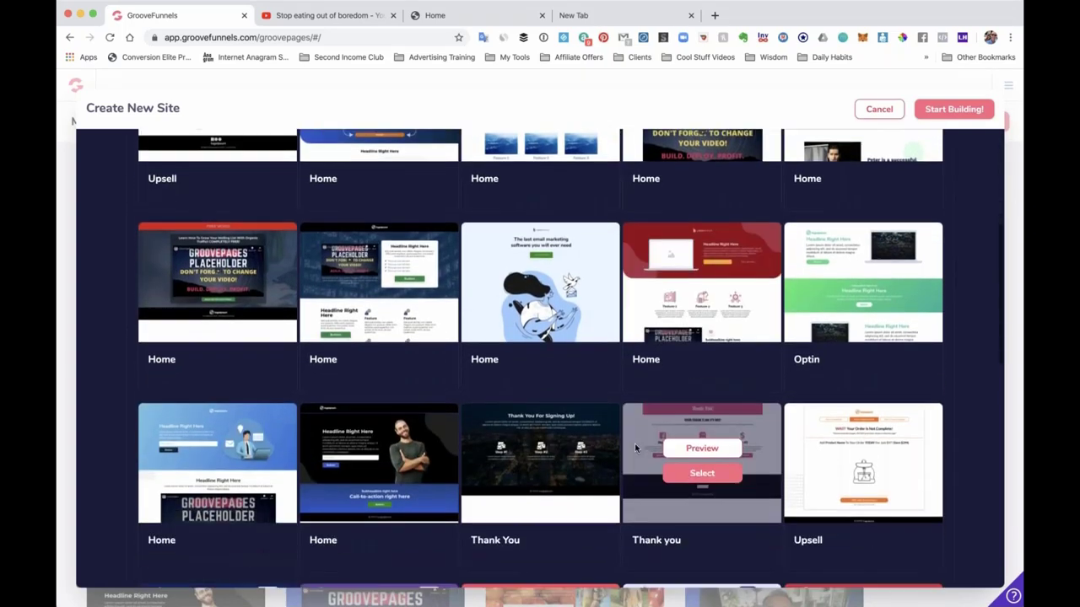
{"action": "scroll", "coordinate": [636, 443], "scroll_direction": "up", "scroll_amount": 4}
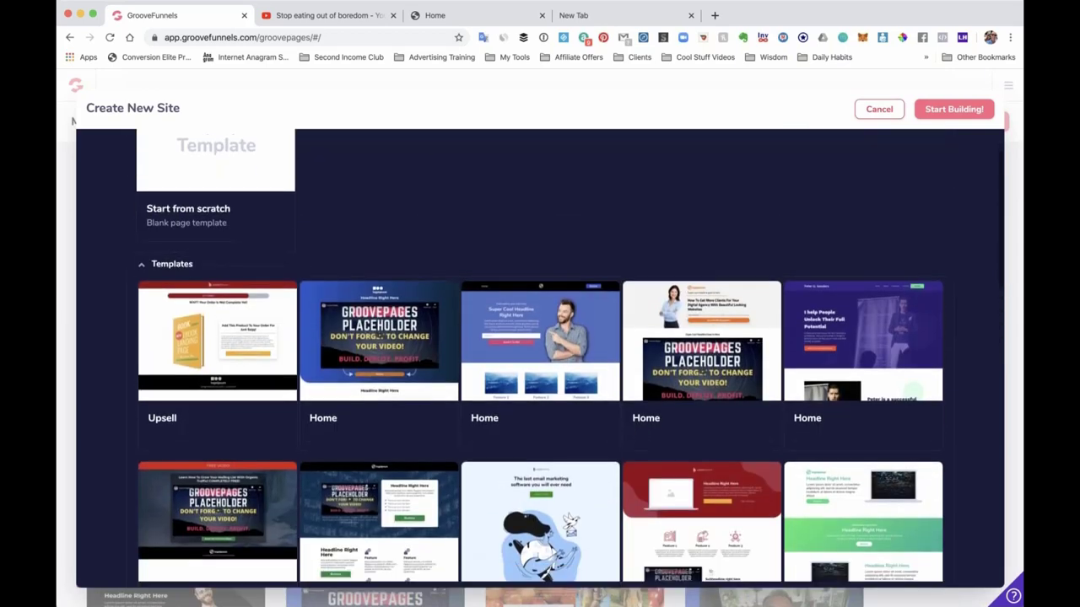
{"action": "scroll", "coordinate": [614, 405], "scroll_direction": "down", "scroll_amount": 5}
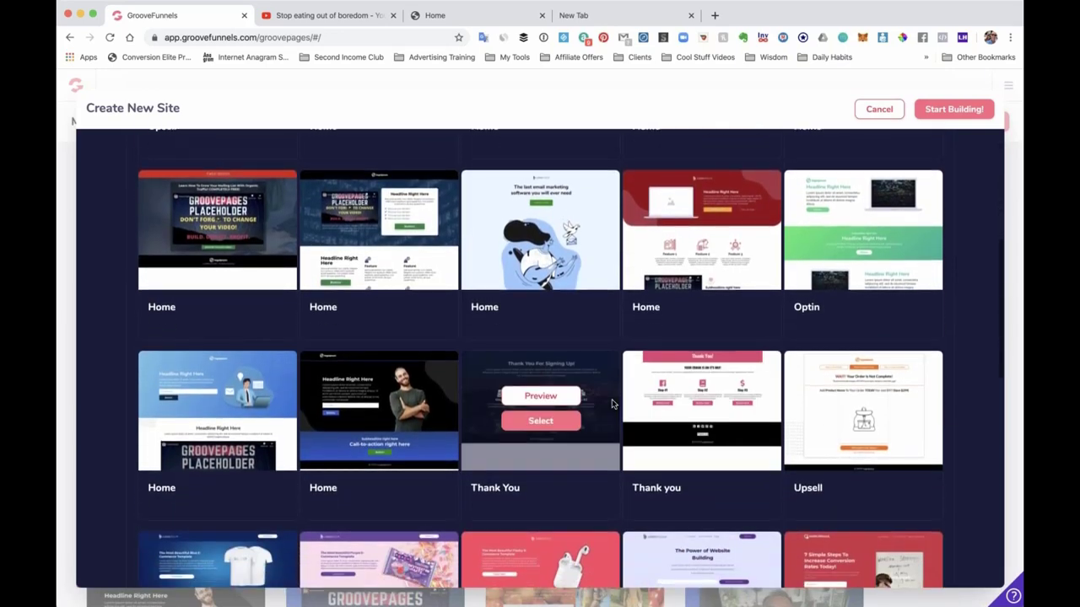
{"action": "scroll", "coordinate": [614, 405], "scroll_direction": "up", "scroll_amount": 6}
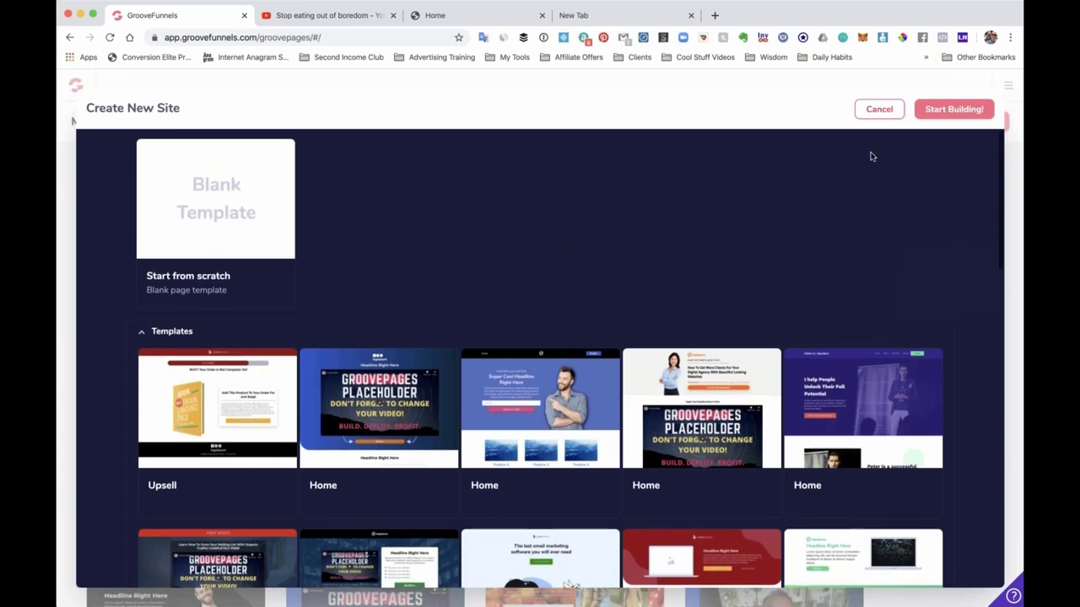
{"action": "left_click", "coordinate": [877, 110]}
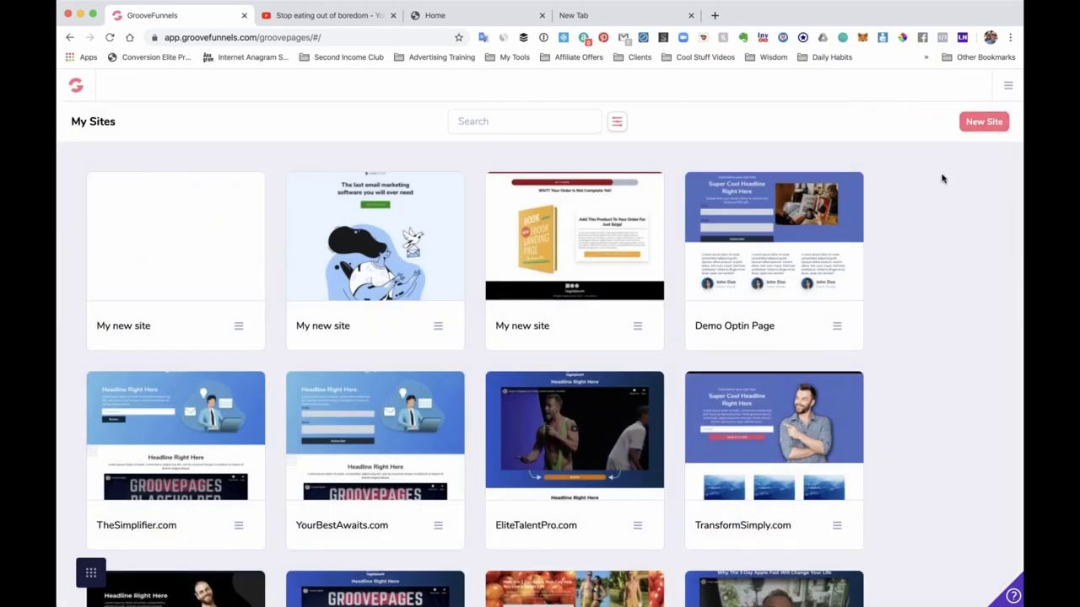
Step: Reopen the new site's template gallery, look through it down to the last template, and cancel again
{"action": "left_click", "coordinate": [994, 124]}
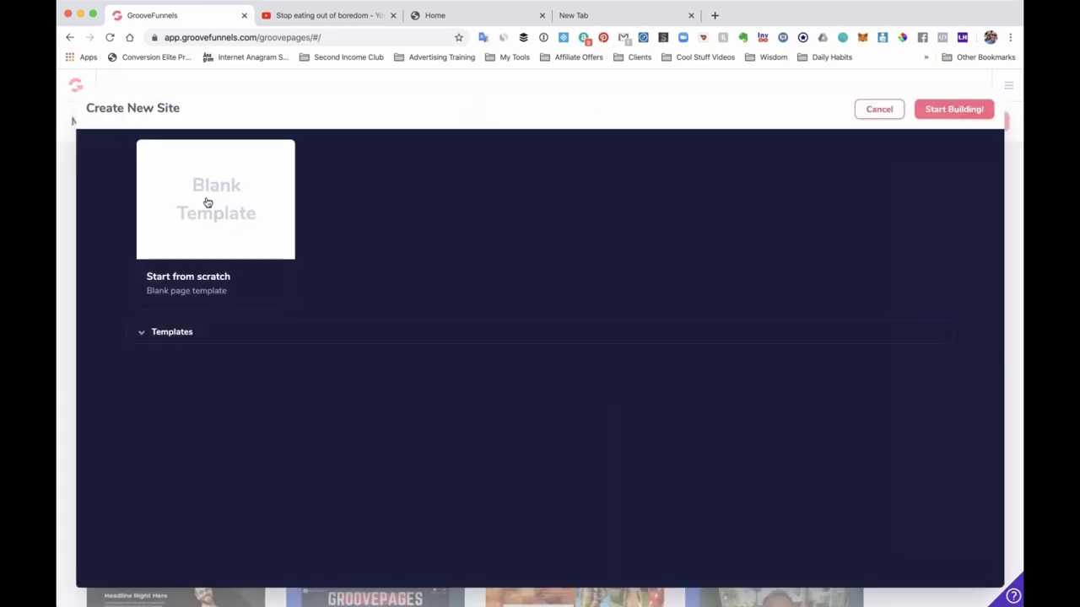
{"action": "left_click", "coordinate": [158, 333]}
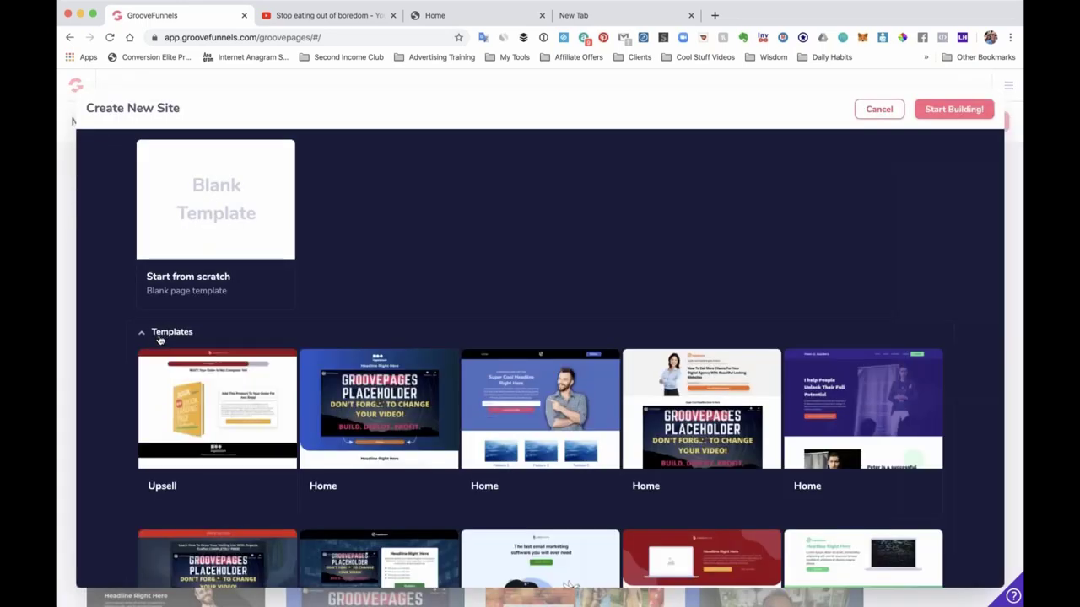
{"action": "scroll", "coordinate": [239, 404], "scroll_direction": "down", "scroll_amount": 3}
{"action": "scroll", "coordinate": [544, 479], "scroll_direction": "down", "scroll_amount": 15}
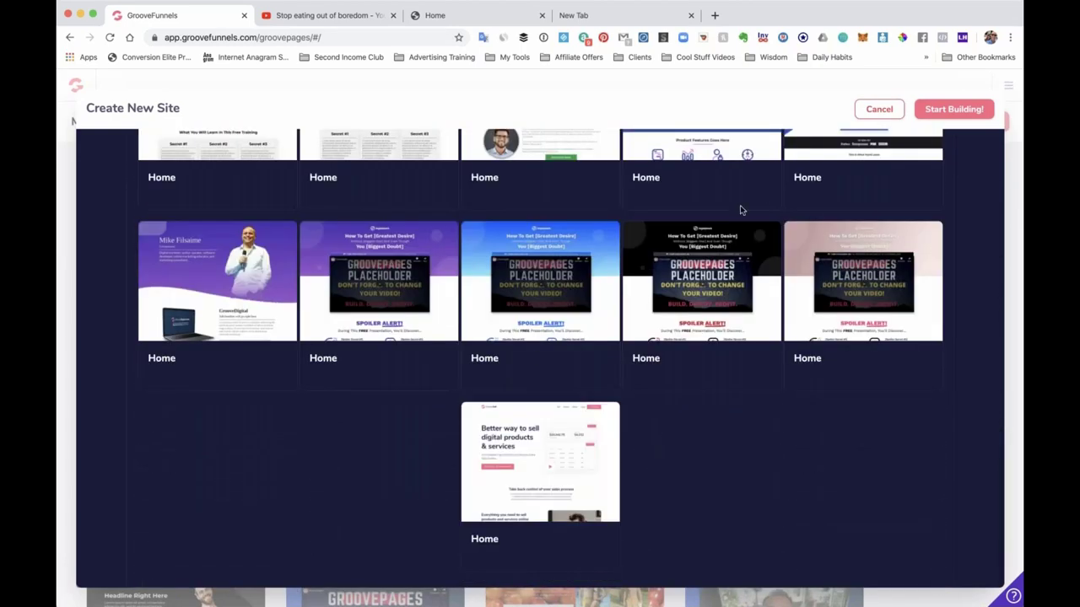
{"action": "scroll", "coordinate": [742, 210], "scroll_direction": "up", "scroll_amount": 15}
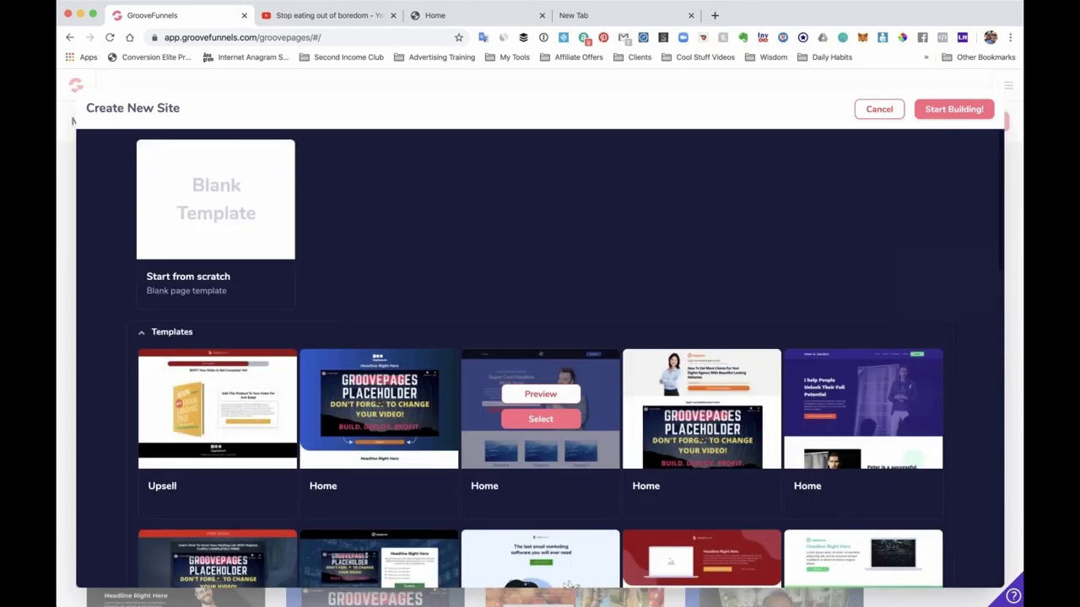
{"action": "left_click", "coordinate": [879, 108]}
Step: Open the 3DayAppleFast.com site in the page editor and select the block with the apple background
{"action": "scroll", "coordinate": [956, 260], "scroll_direction": "down", "scroll_amount": 2}
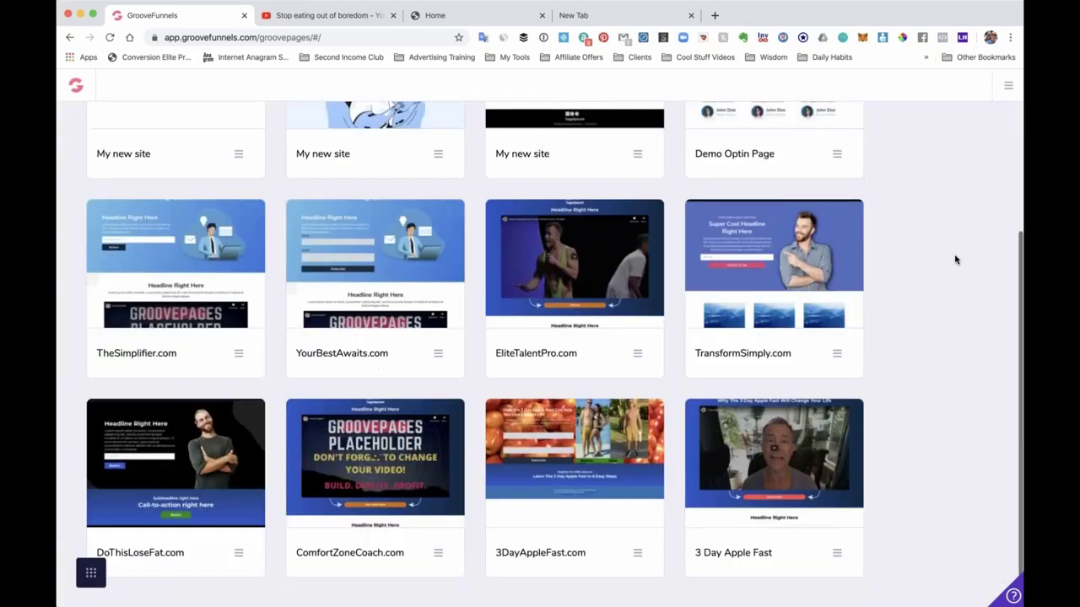
{"action": "mouse_move", "coordinate": [626, 430]}
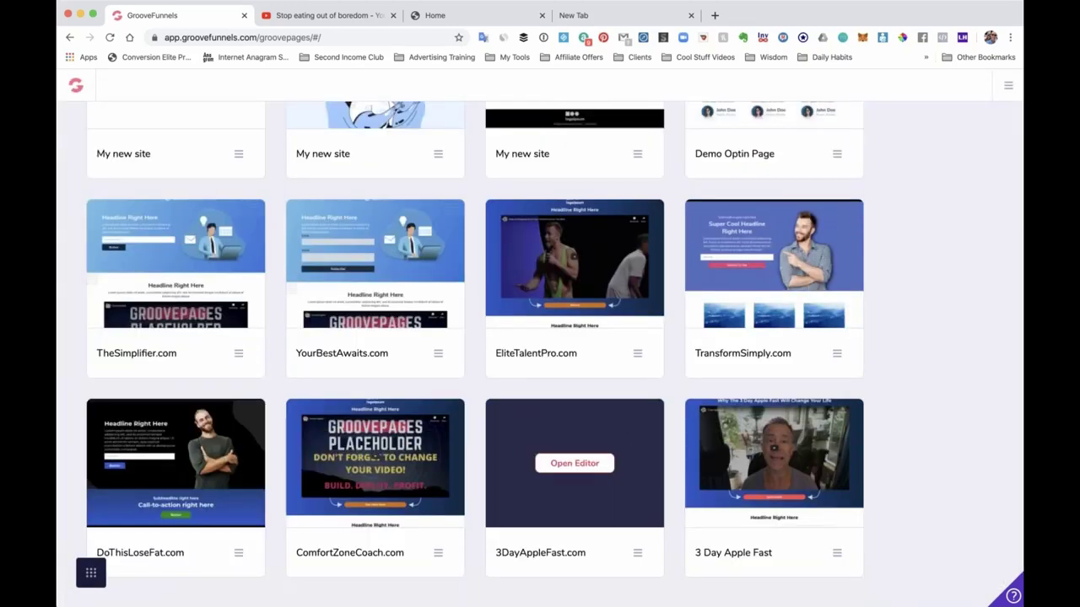
{"action": "left_click", "coordinate": [575, 463]}
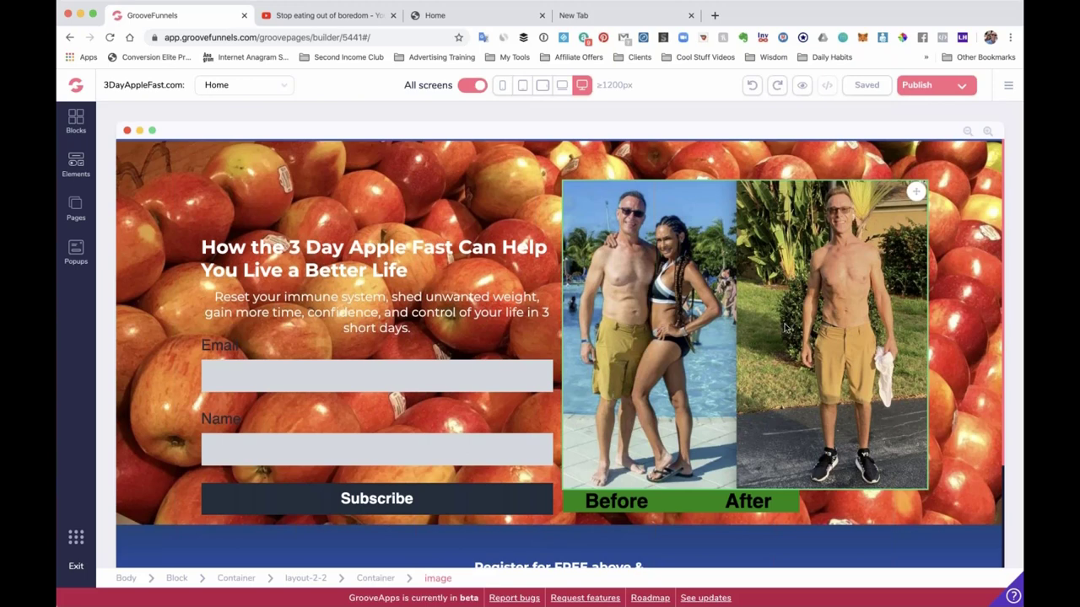
{"action": "left_click", "coordinate": [974, 361]}
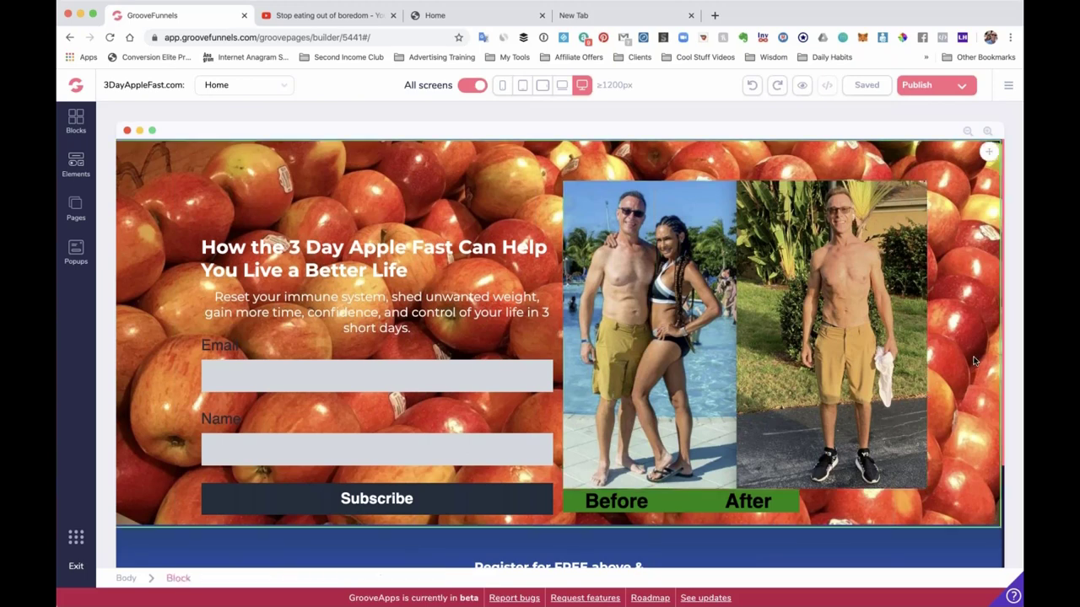